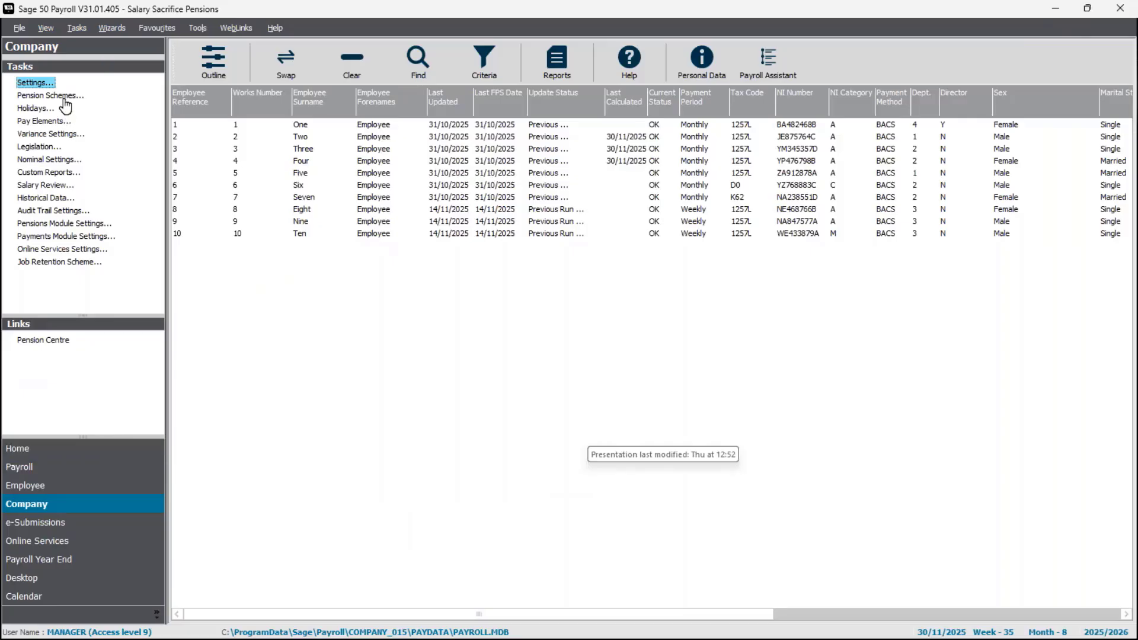
# - Open the Sal Sac Pension scheme for editing from the company's pension schemes, acknowledging the in-use warning
pyautogui.click(59, 96)
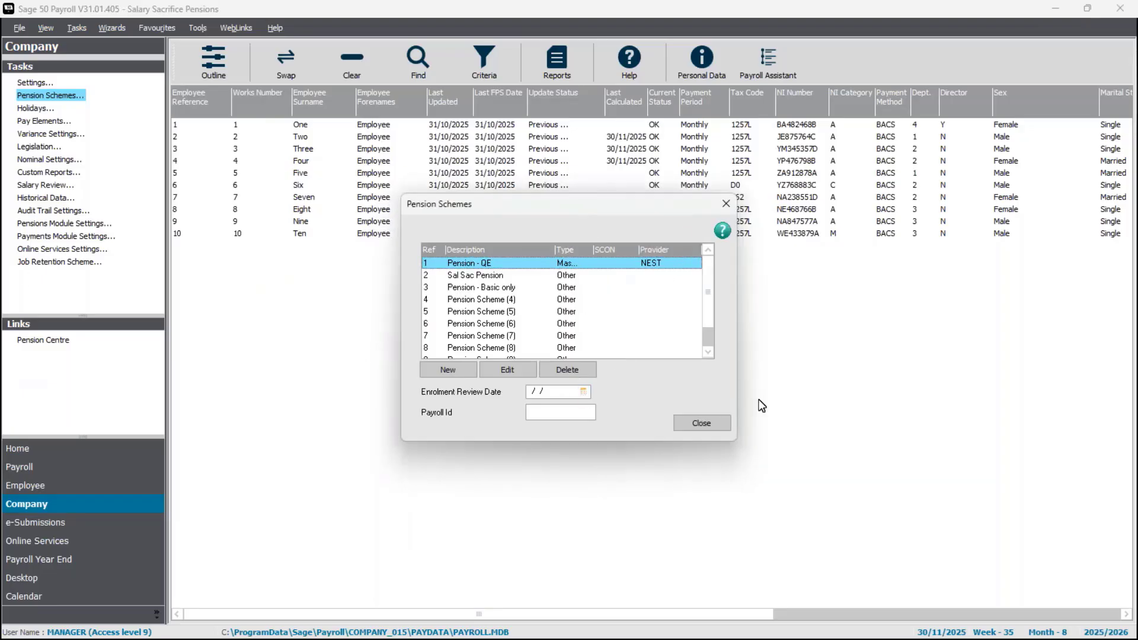
pyautogui.click(712, 341)
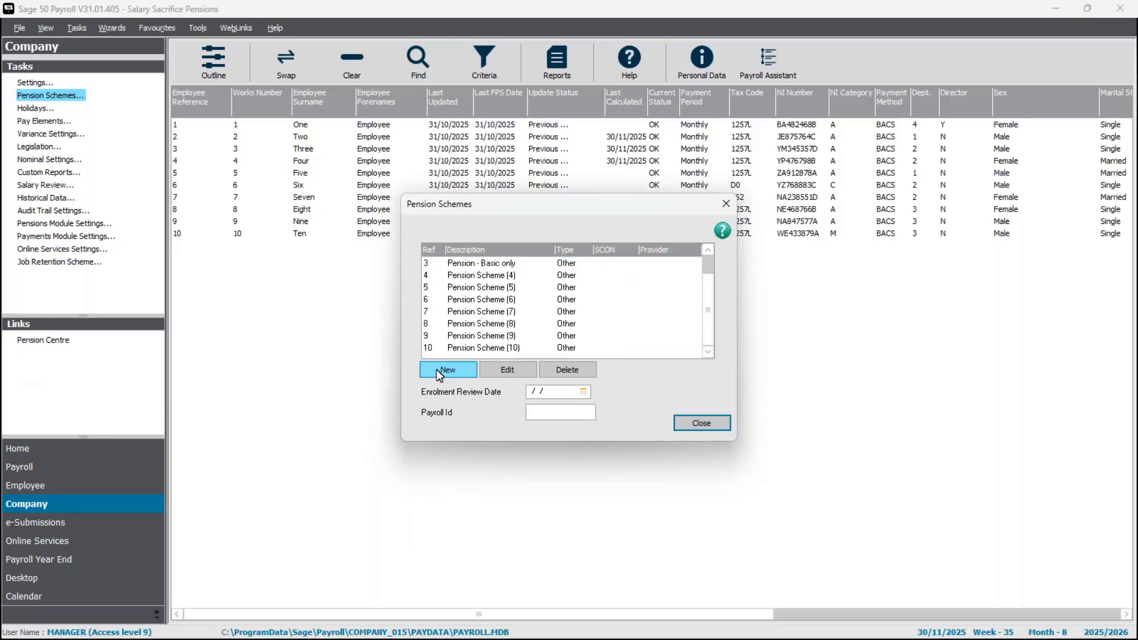
pyautogui.click(707, 261)
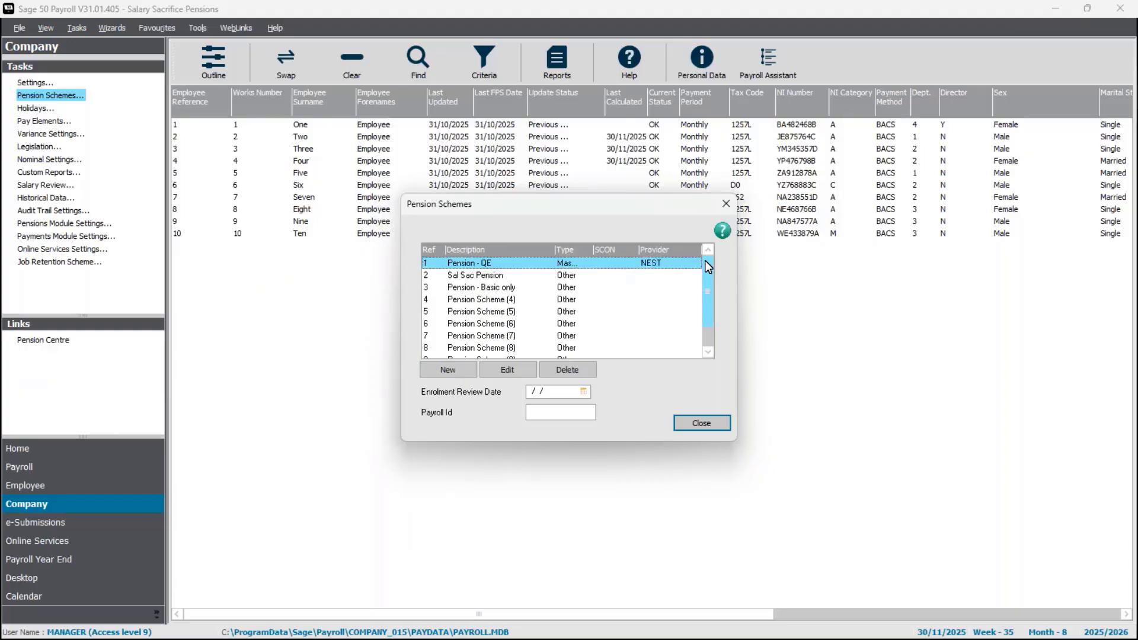
pyautogui.click(481, 277)
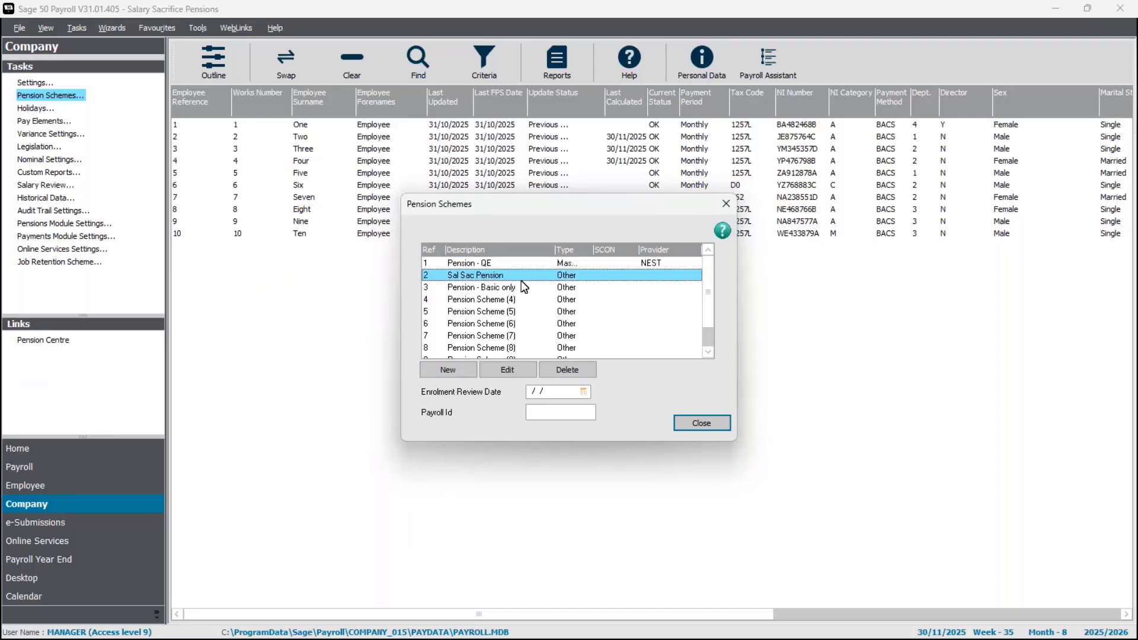
pyautogui.click(505, 372)
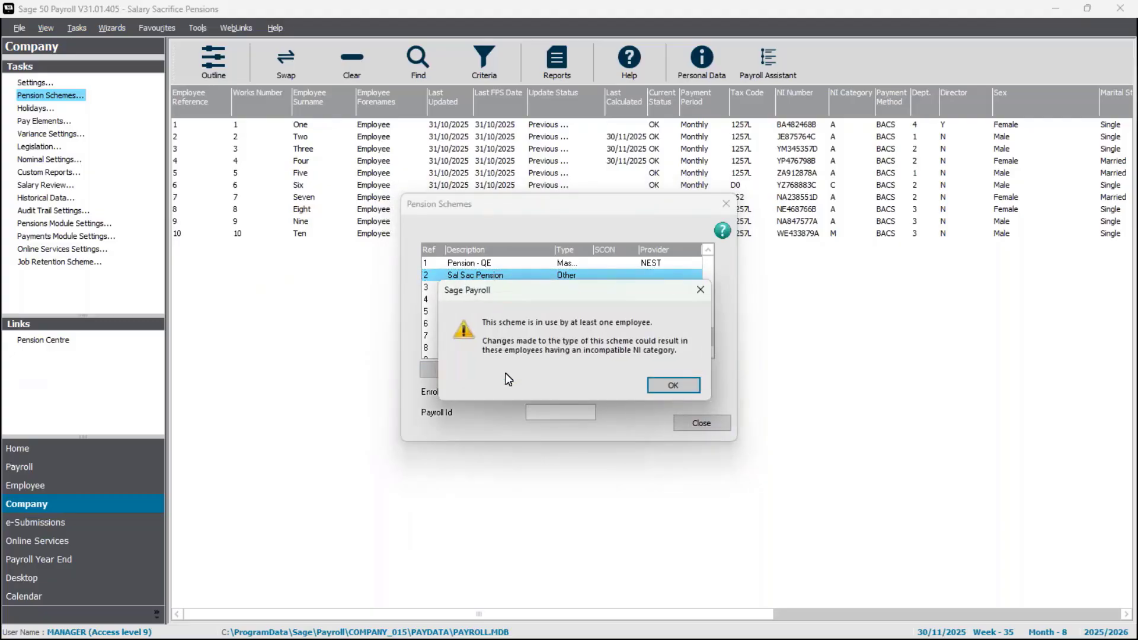
pyautogui.click(685, 386)
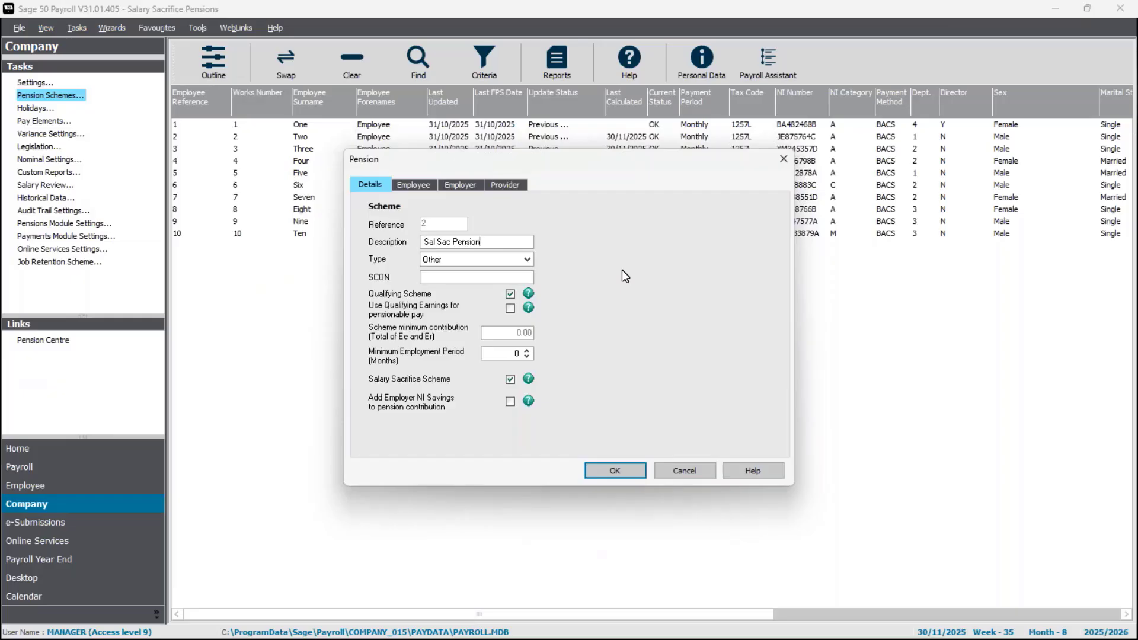
# - Look through the scheme type choices for Sal Sac Pension, keep Other, and go to the SCON field
pyautogui.click(527, 260)
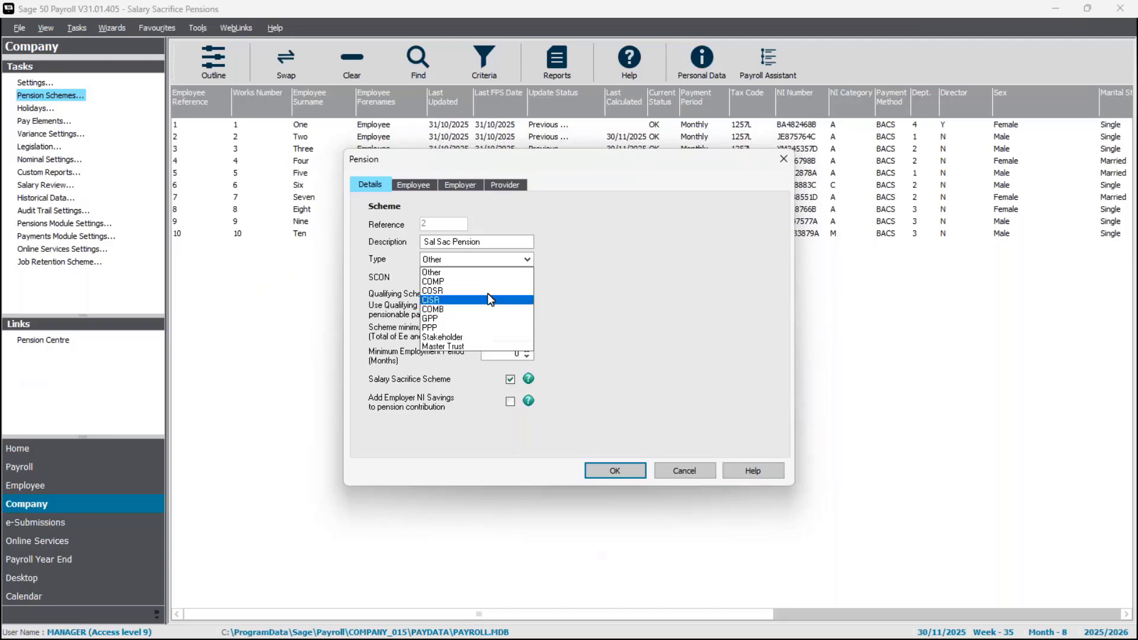
pyautogui.click(502, 274)
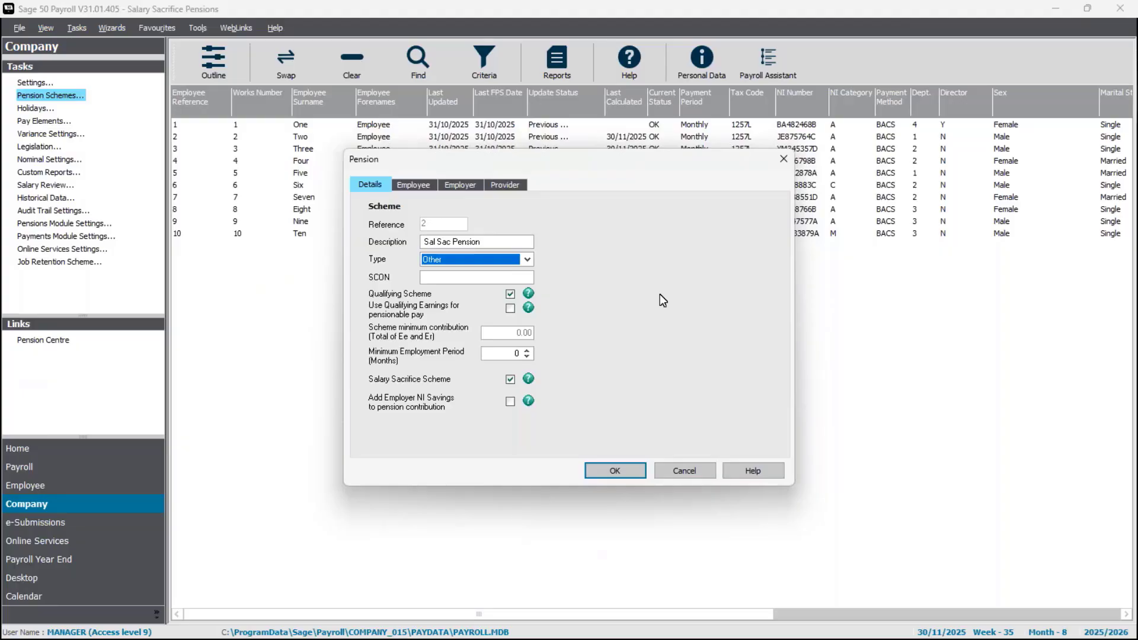
pyautogui.click(467, 281)
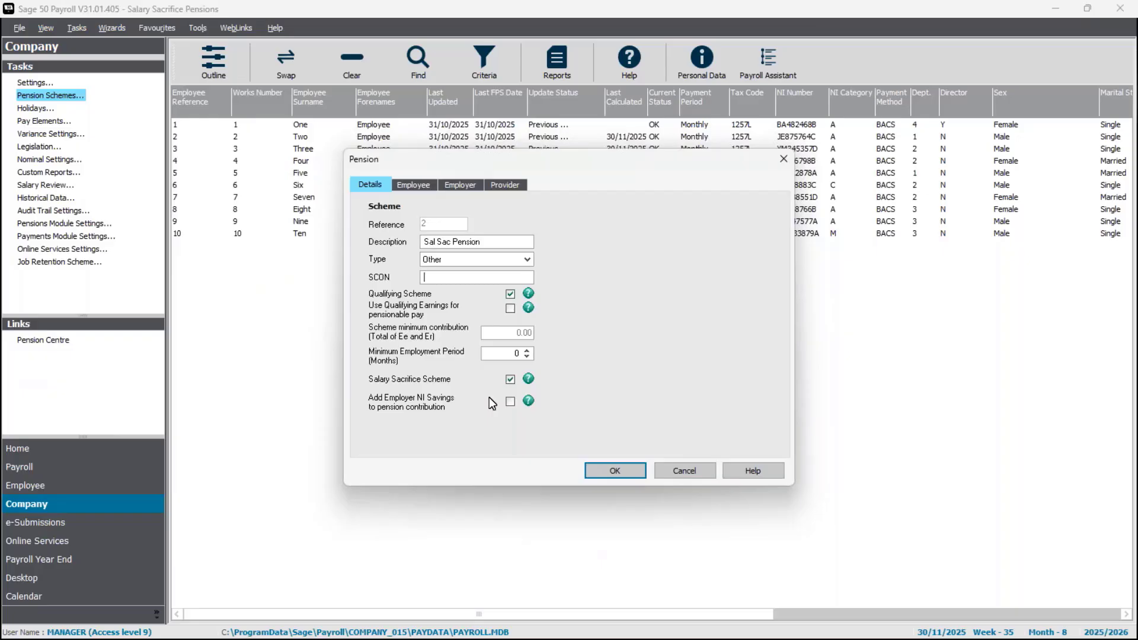
# - Review the employee sacrifice settings of the Sal Sac Pension scheme, including its Percentage calculation type
pyautogui.click(412, 185)
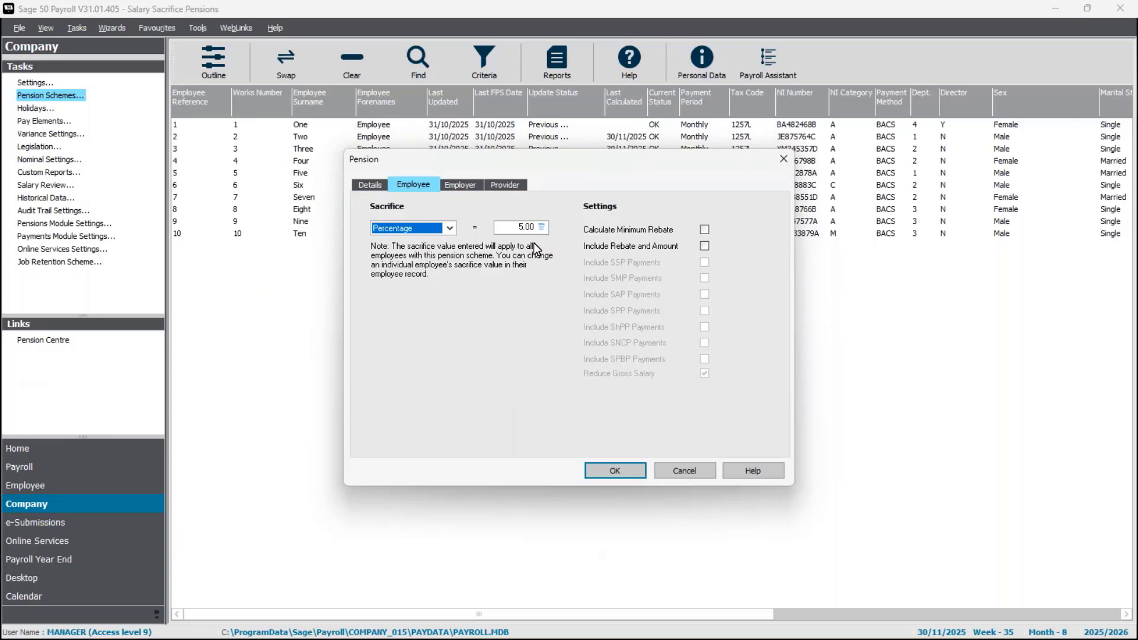
pyautogui.click(439, 230)
pyautogui.click(439, 235)
# - Review the scheme's employer contribution and provider details, then accept the scheme and close the pension schemes list
pyautogui.click(469, 185)
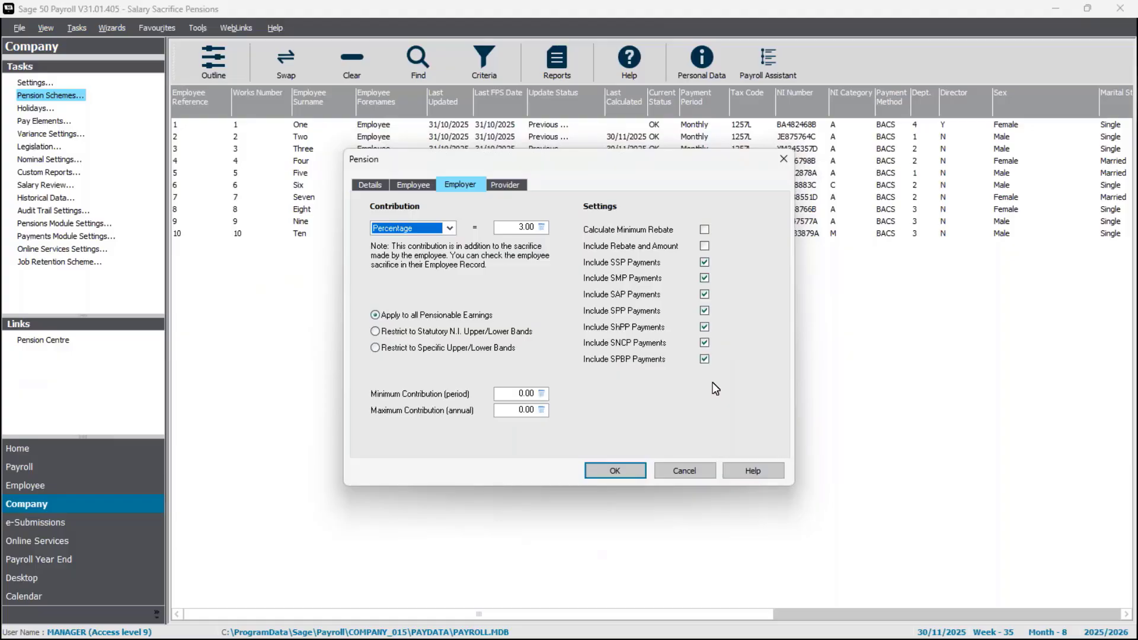
pyautogui.click(509, 188)
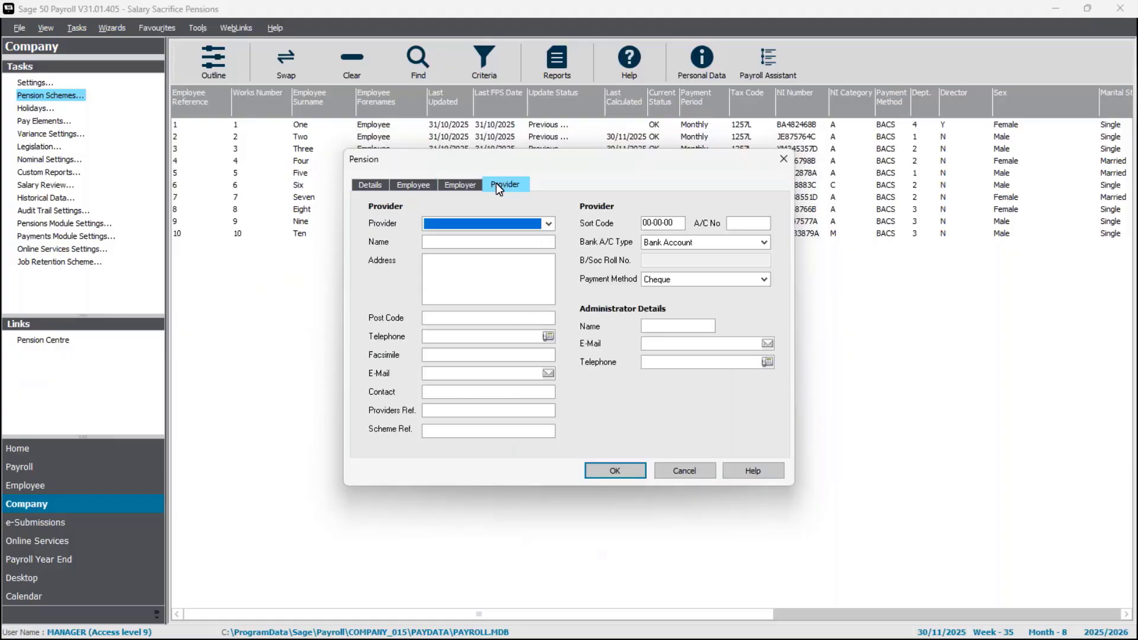
pyautogui.click(432, 408)
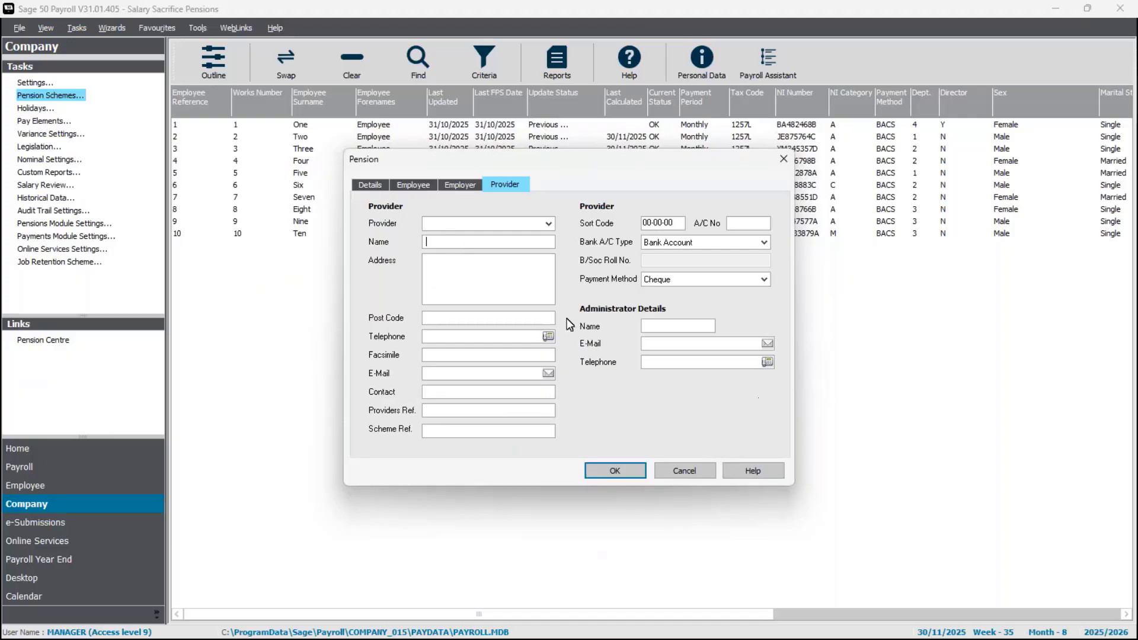
pyautogui.click(382, 184)
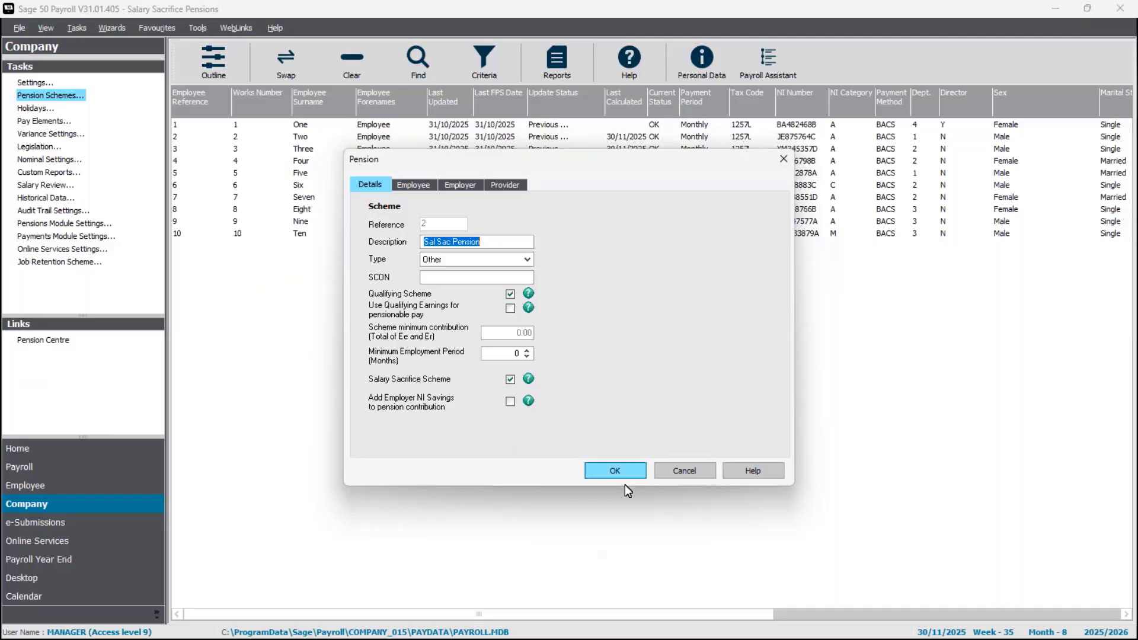
pyautogui.click(622, 468)
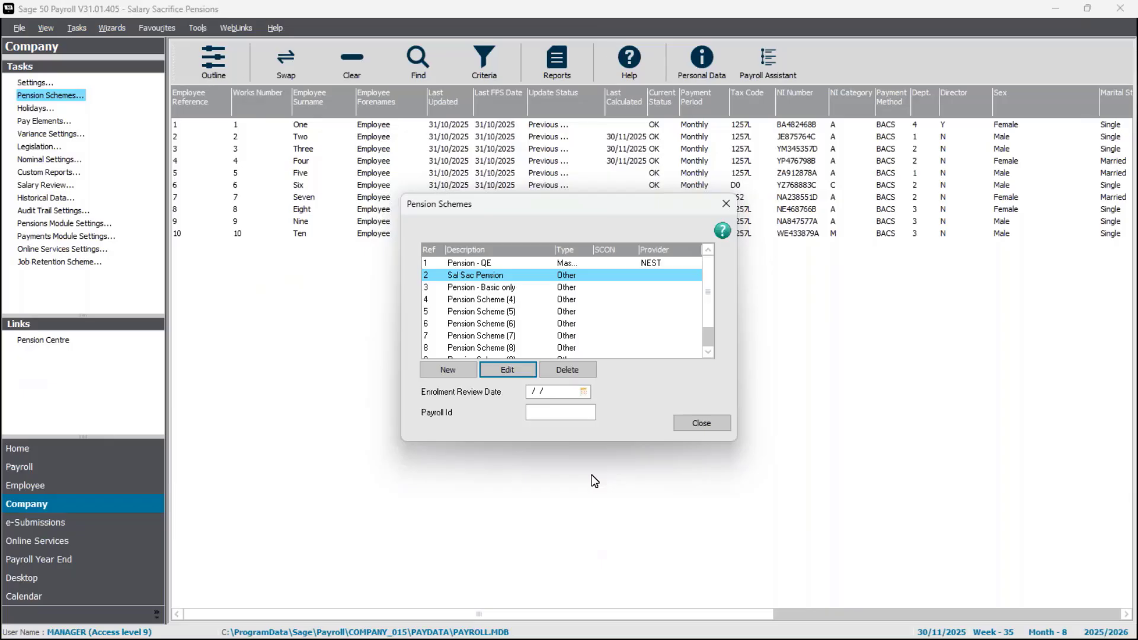
pyautogui.click(706, 427)
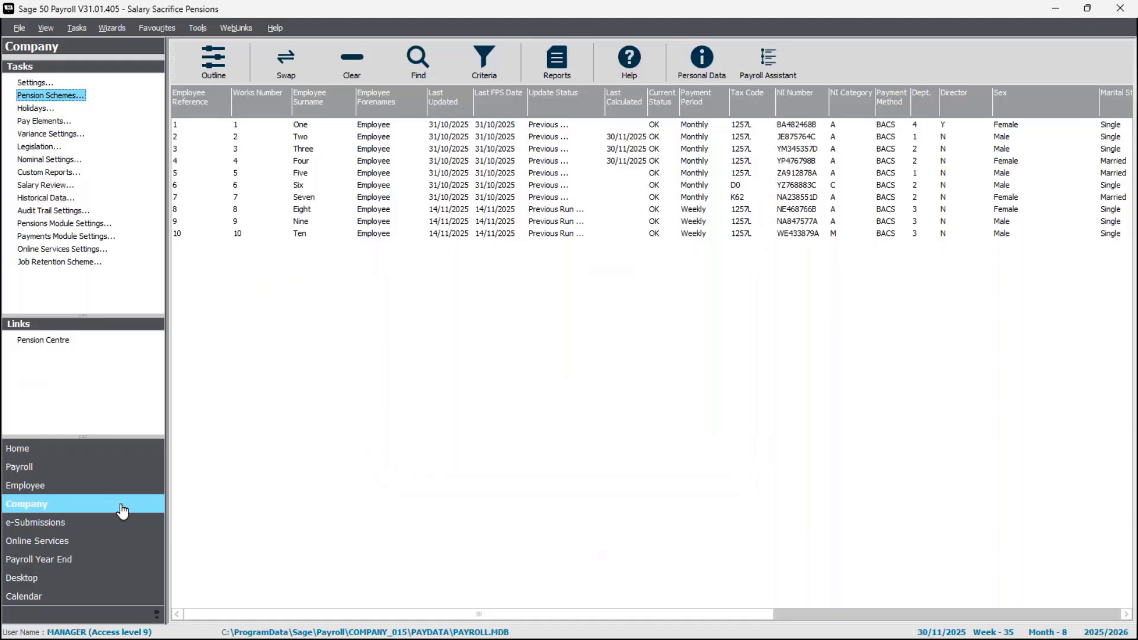
# - Open the Basic payment in the company's pay elements and check which deductions and pension calculations it is subject to
pyautogui.click(51, 123)
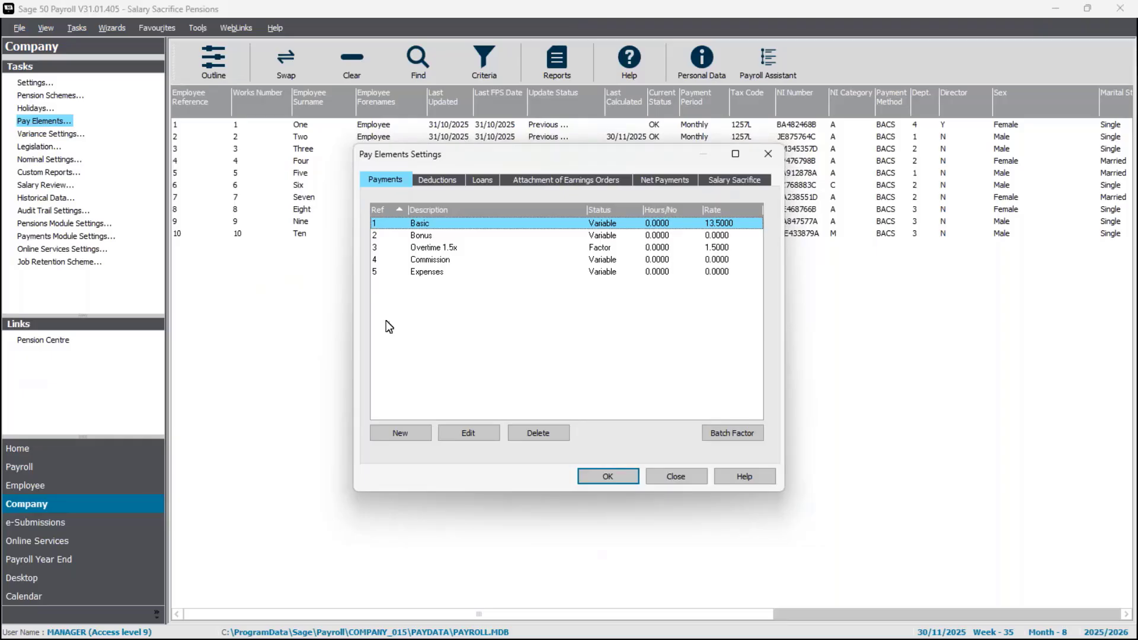
pyautogui.click(478, 432)
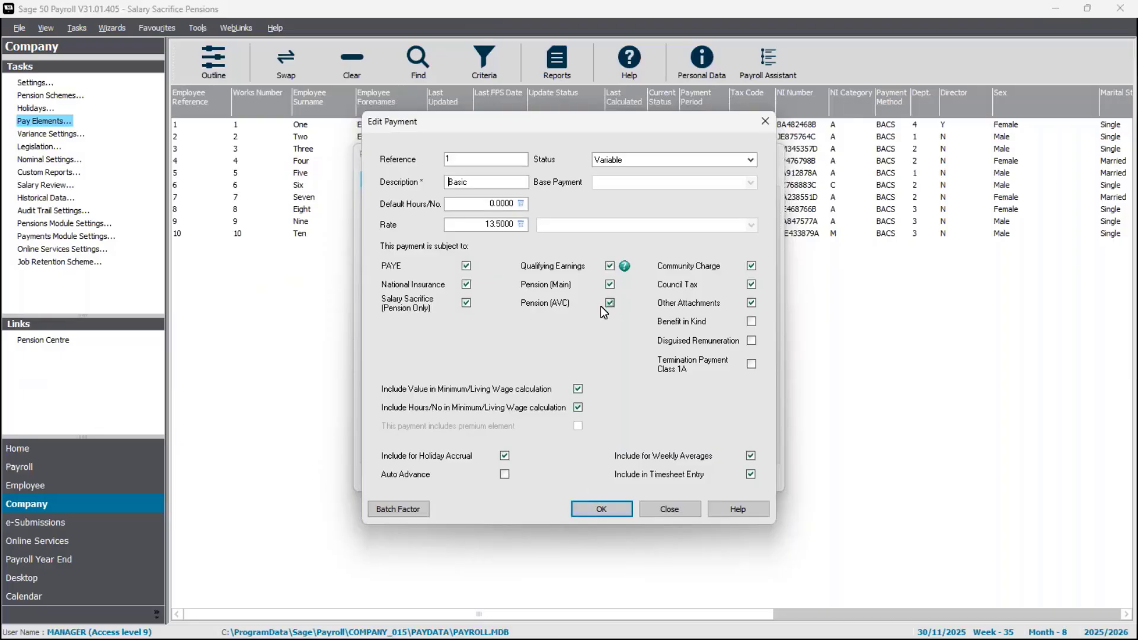
pyautogui.click(610, 503)
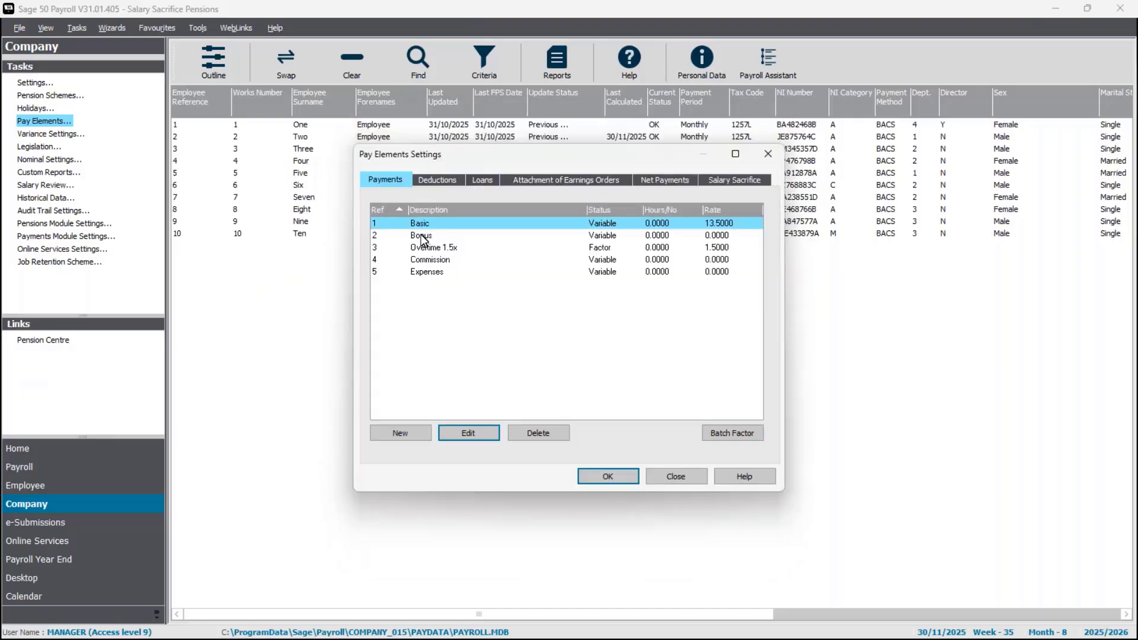
# - Check the Bonus payment's pension and salary sacrifice settings, then accept and close the pay elements settings
pyautogui.doubleClick(422, 236)
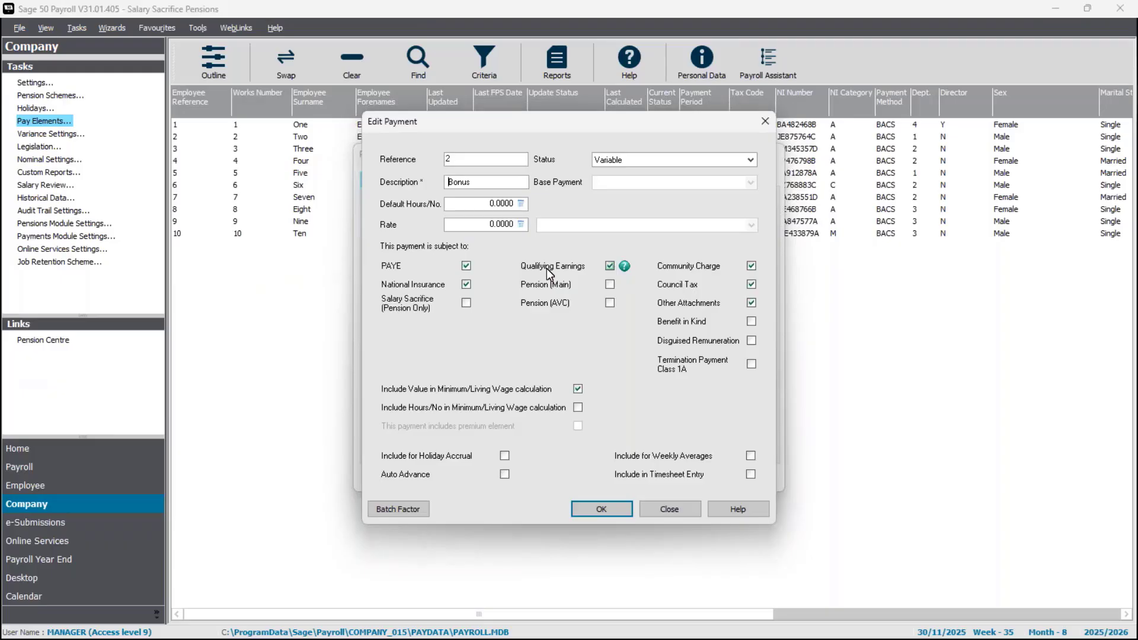
pyautogui.click(602, 511)
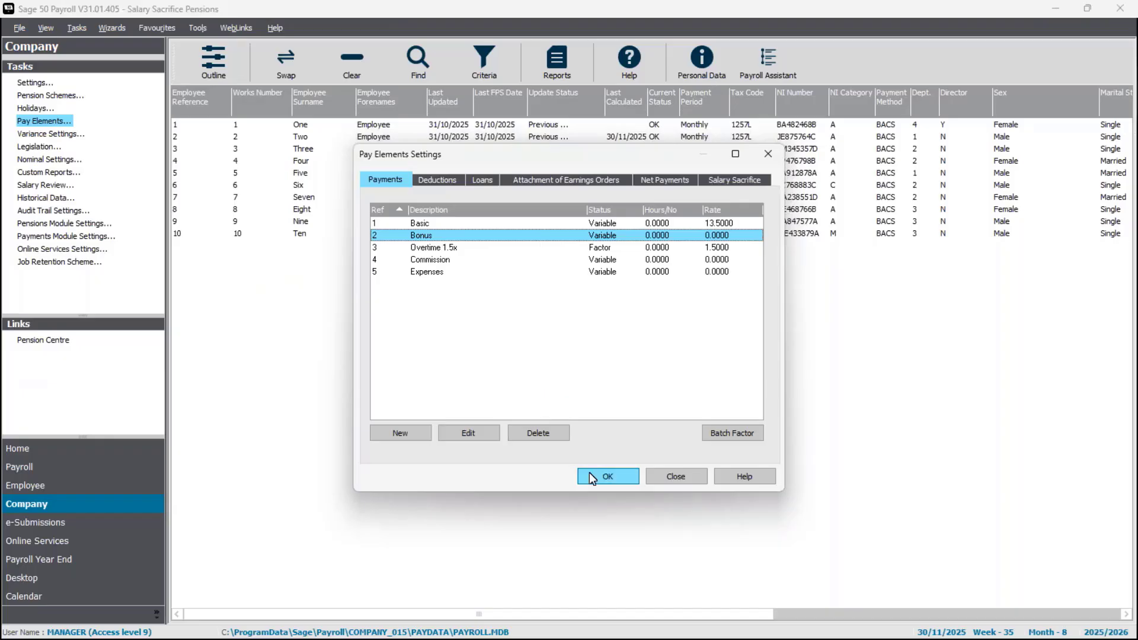
pyautogui.click(608, 474)
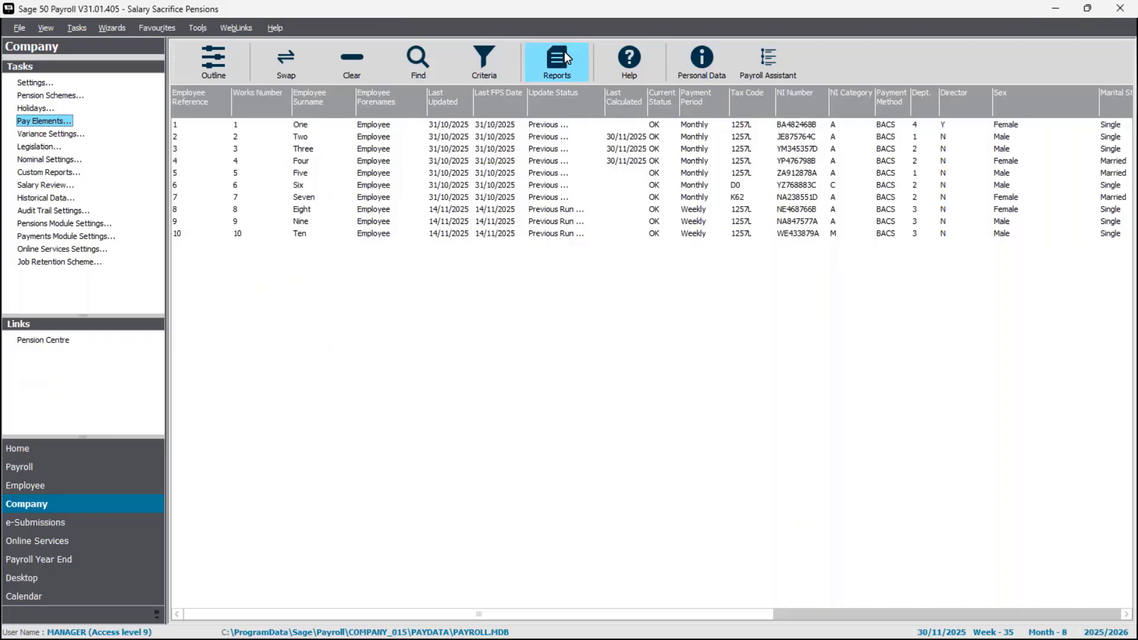
# - Preview the Payment Types report from the company reports in a maximised window
pyautogui.click(564, 51)
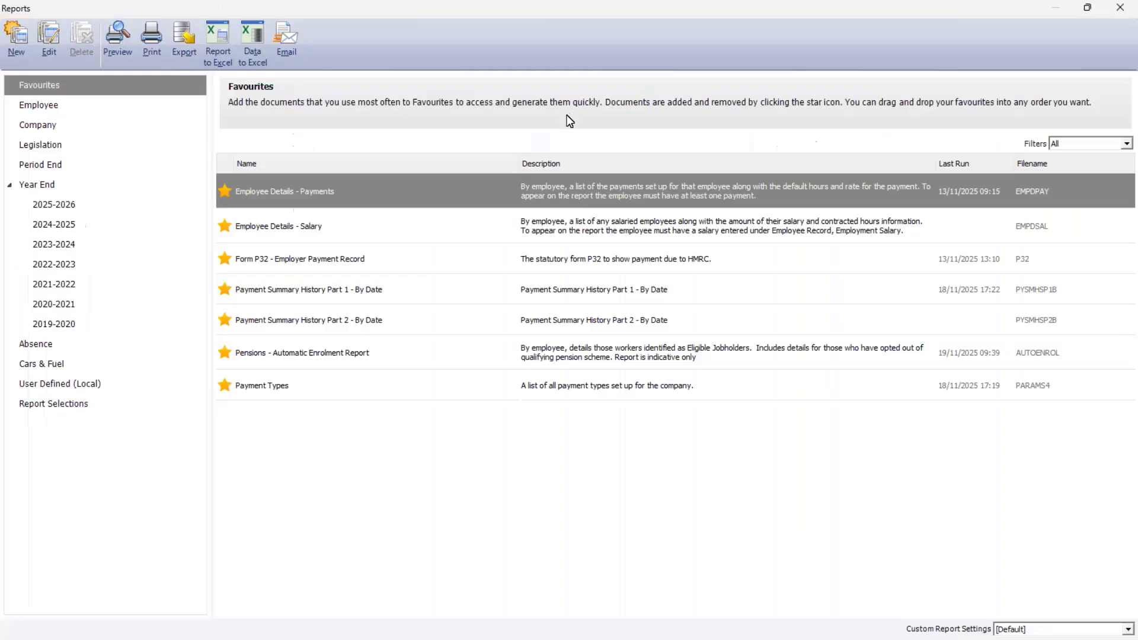
pyautogui.click(26, 127)
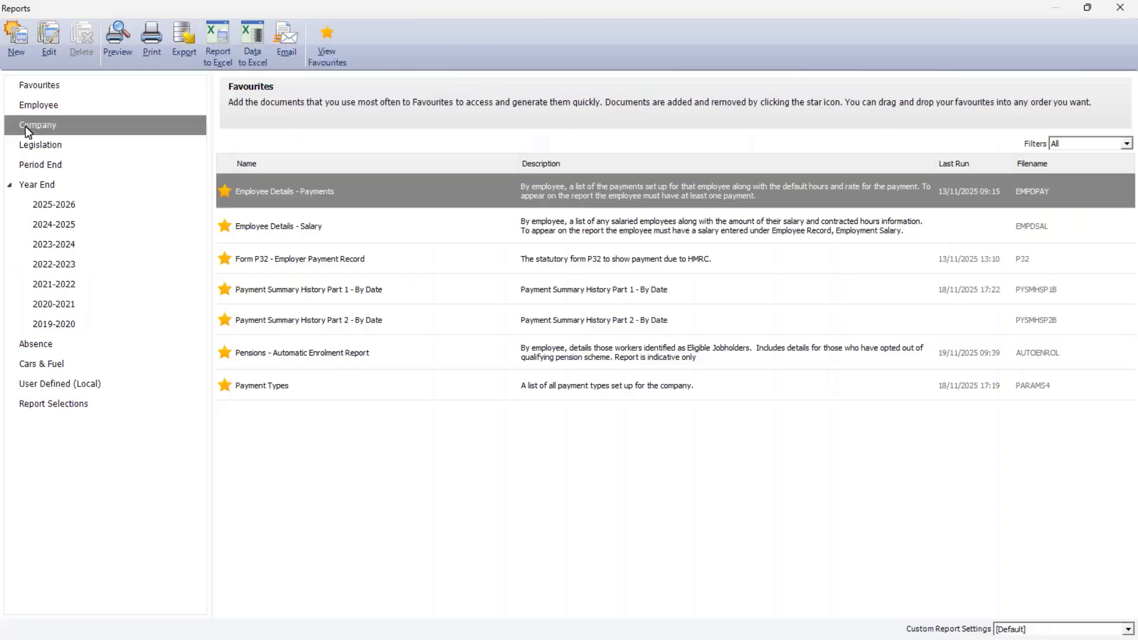
pyautogui.scroll(-3, 341, 422)
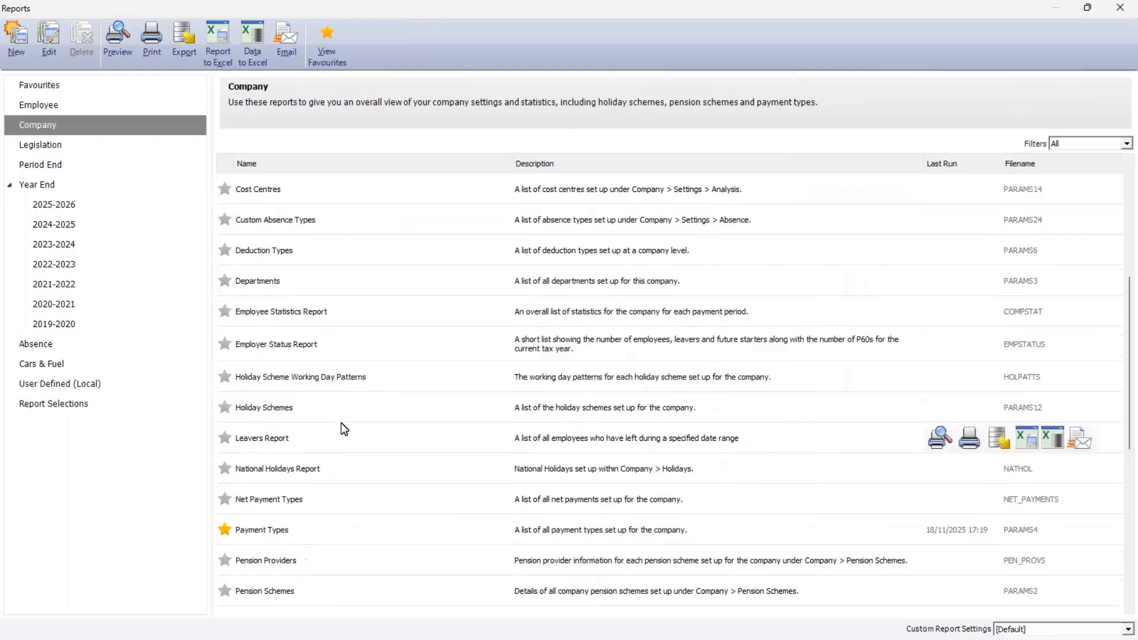
pyautogui.click(274, 535)
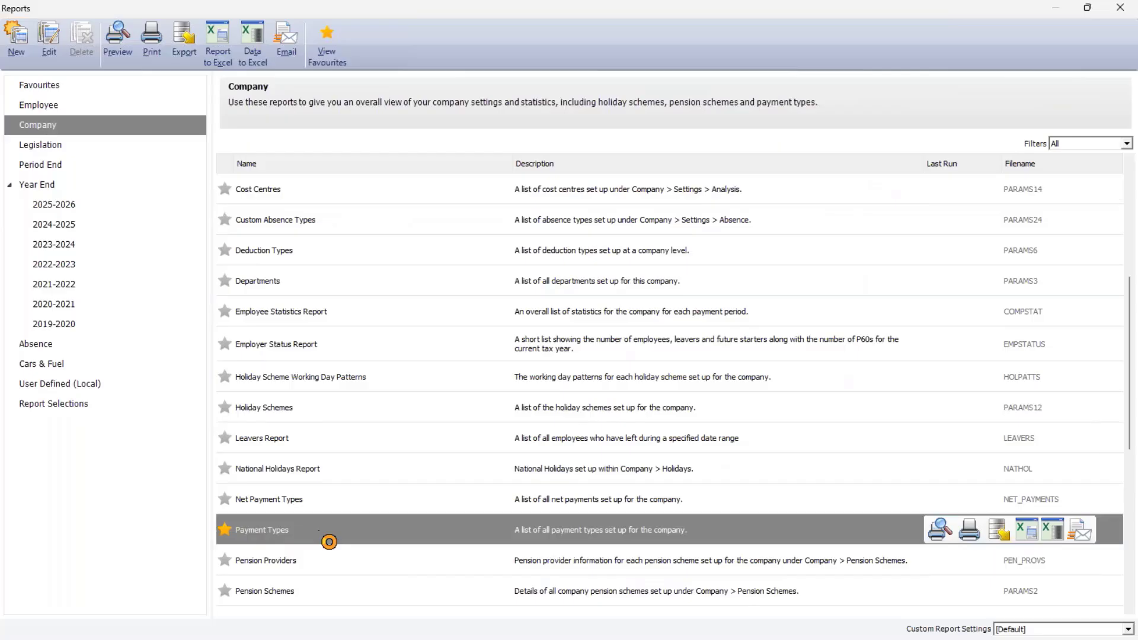
pyautogui.doubleClick(329, 541)
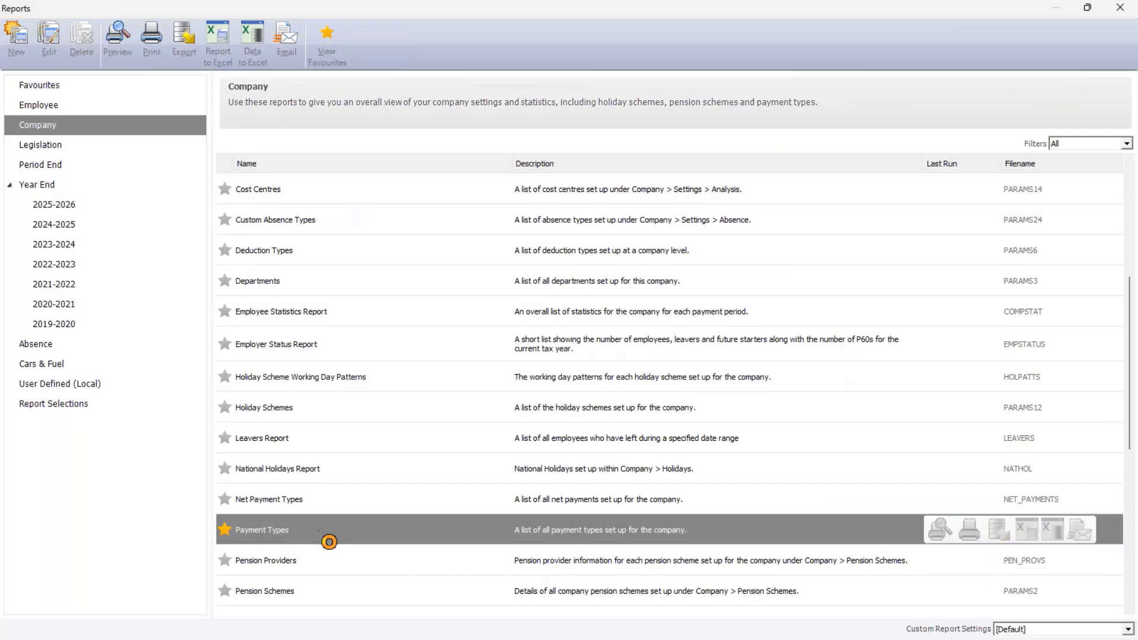
pyautogui.doubleClick(664, 102)
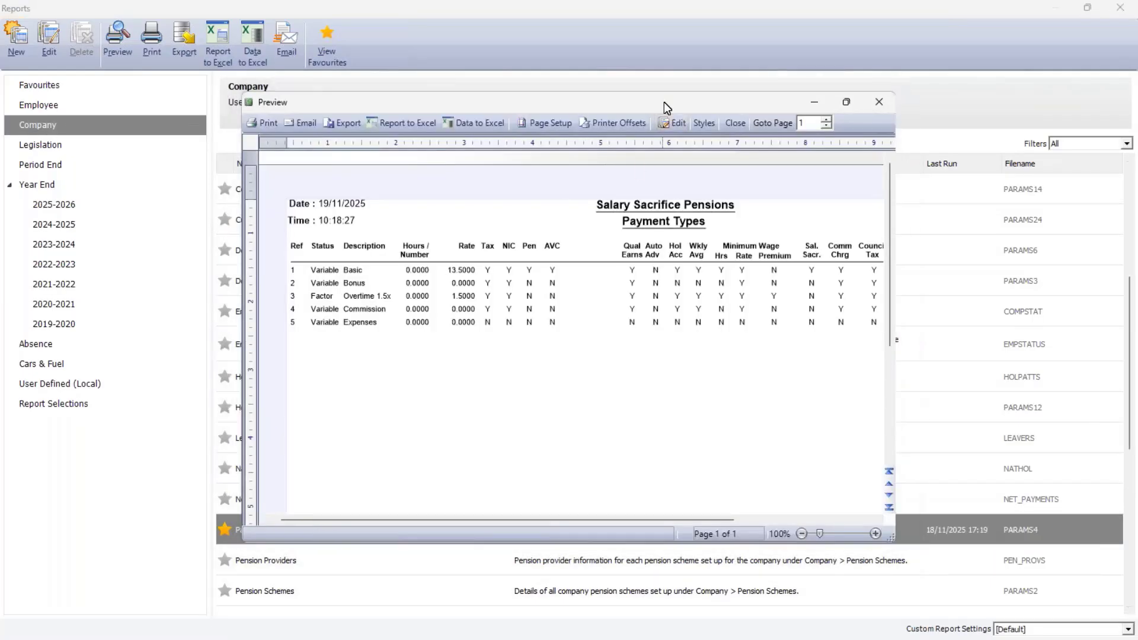
# - Enlarge the Payment Types report to examine each payment's pension and salary sacrifice flags, then close the preview and reports
pyautogui.click(1095, 633)
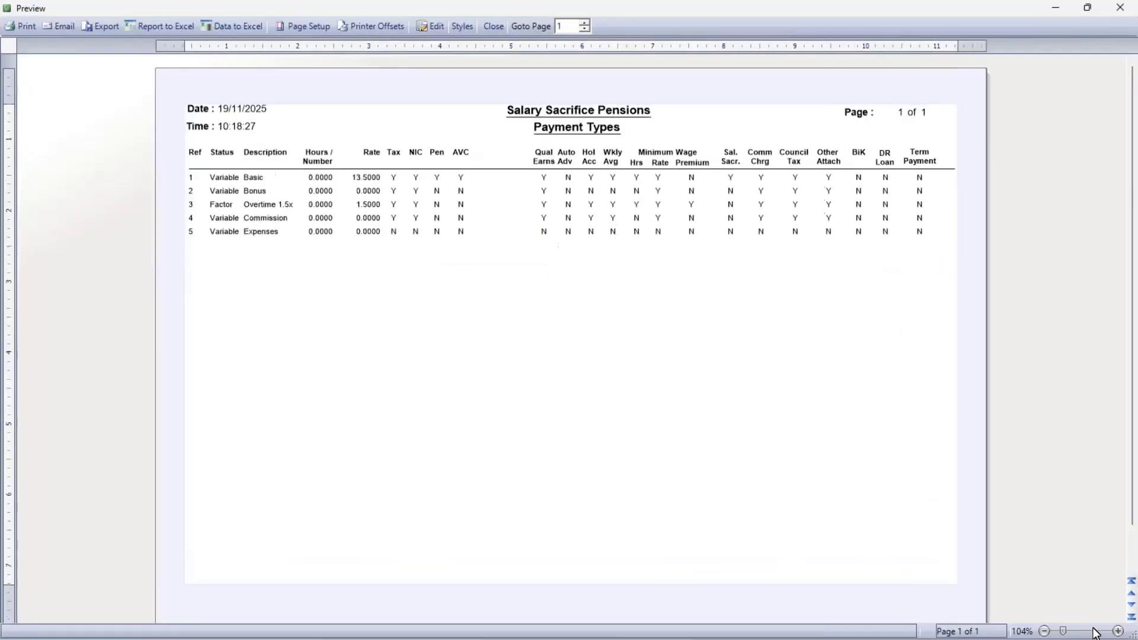
pyautogui.click(1096, 633)
pyautogui.click(1095, 633)
pyautogui.click(1095, 633)
pyautogui.click(1095, 633)
pyautogui.click(1095, 633)
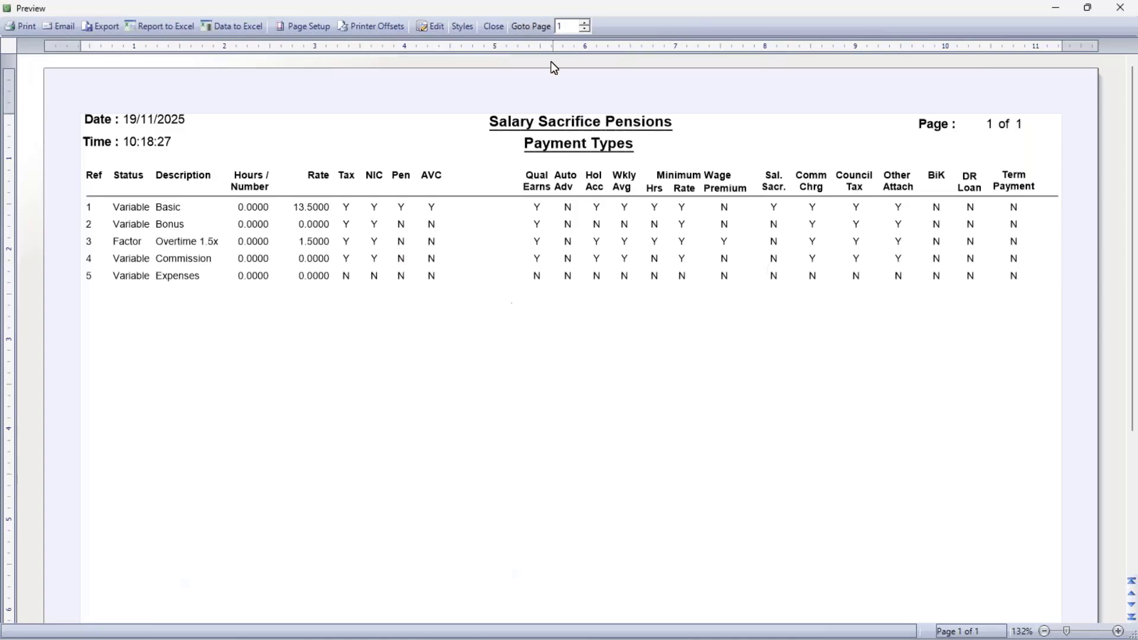
pyautogui.click(493, 26)
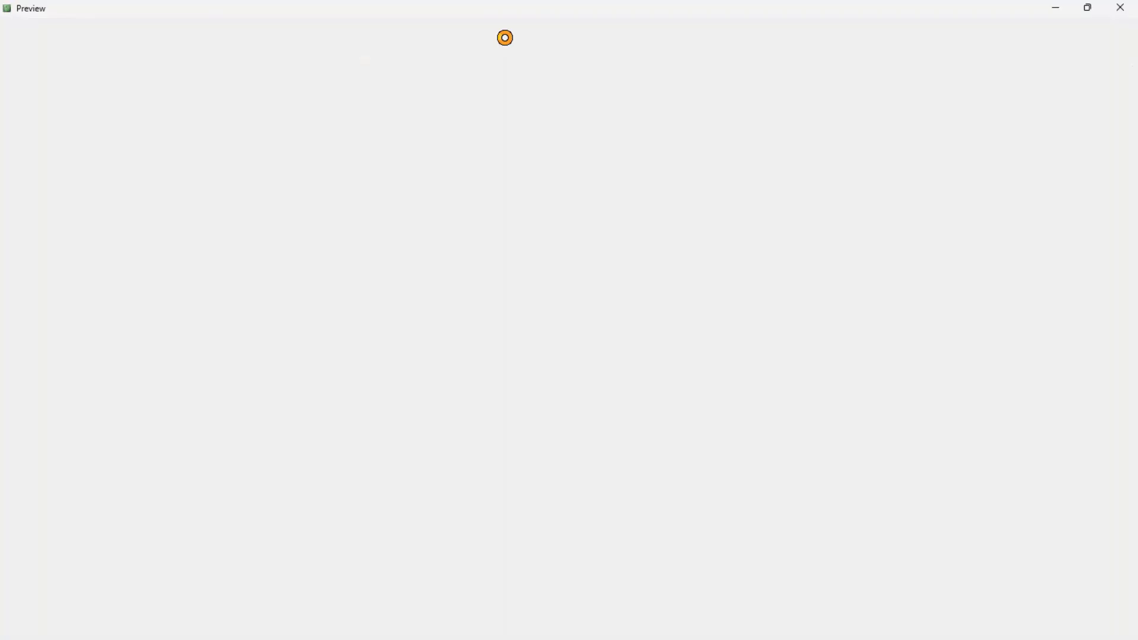
pyautogui.click(1120, 8)
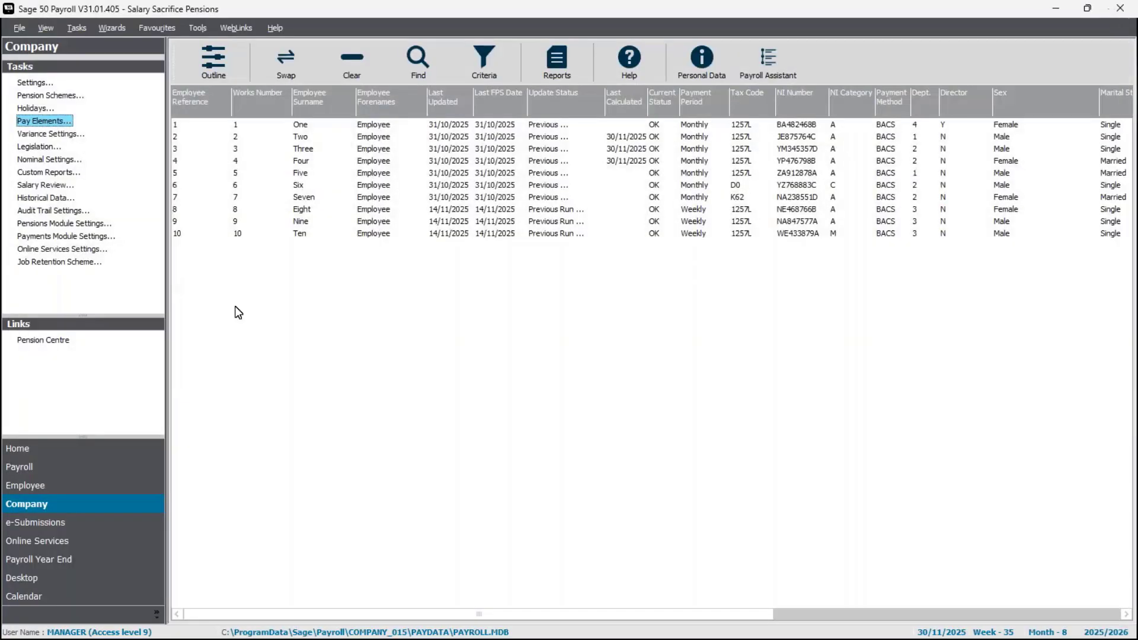
# - Open the global change for payment pay elements and select the Bonus, Overtime 1.5x and Commission payments
pyautogui.click(76, 30)
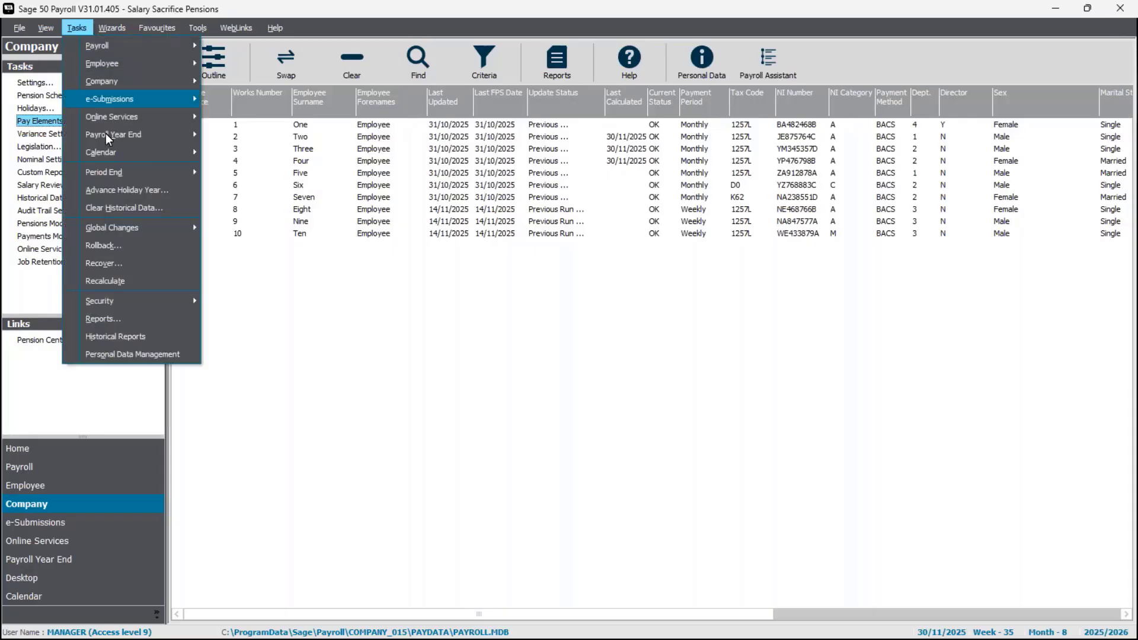
pyautogui.moveTo(116, 230)
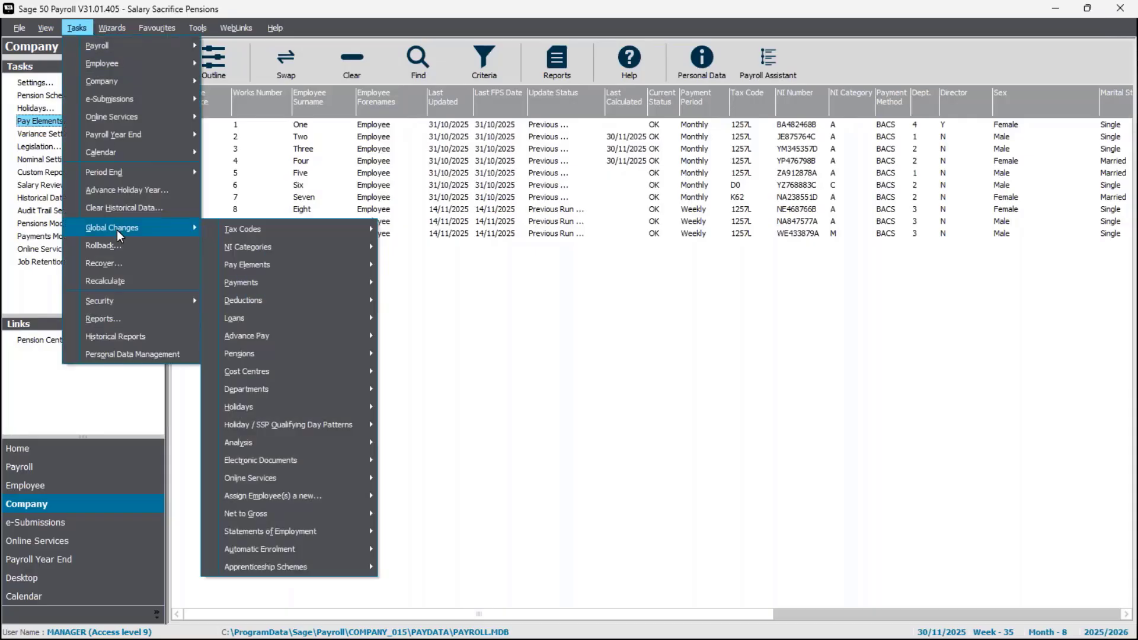
pyautogui.moveTo(261, 265)
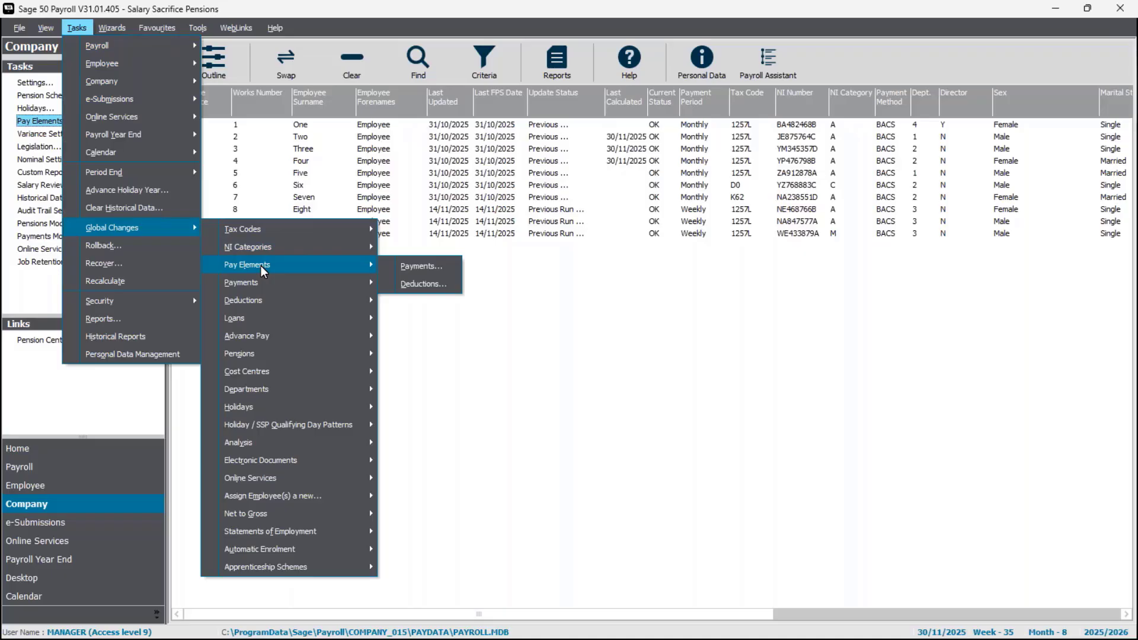
pyautogui.click(418, 267)
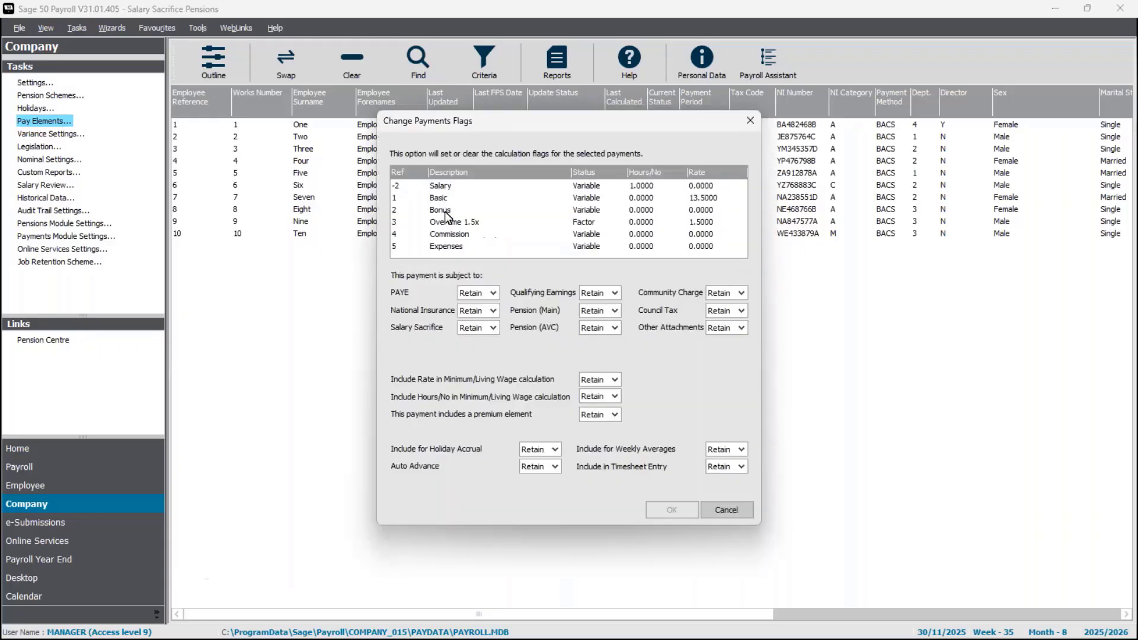
pyautogui.click(446, 210)
pyautogui.click(441, 222)
pyautogui.click(439, 235)
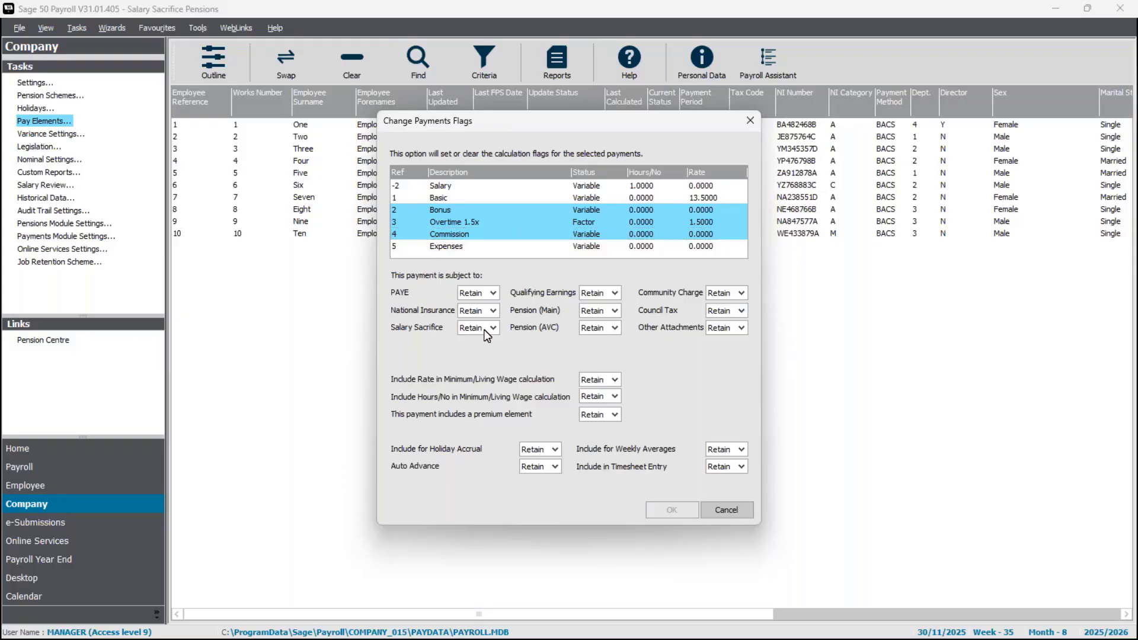
# - Choose Set for Salary Sacrifice, Pension (Main) and Pension (AVC) on the selected payments, then cancel the global change
pyautogui.click(480, 350)
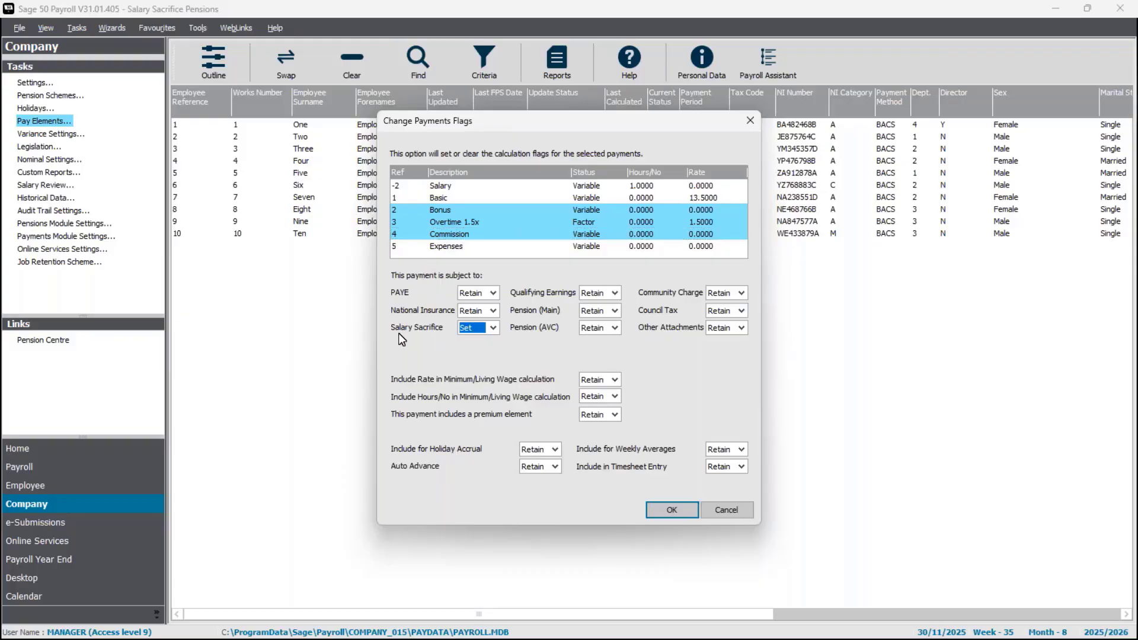
pyautogui.click(611, 310)
pyautogui.click(607, 332)
pyautogui.click(605, 330)
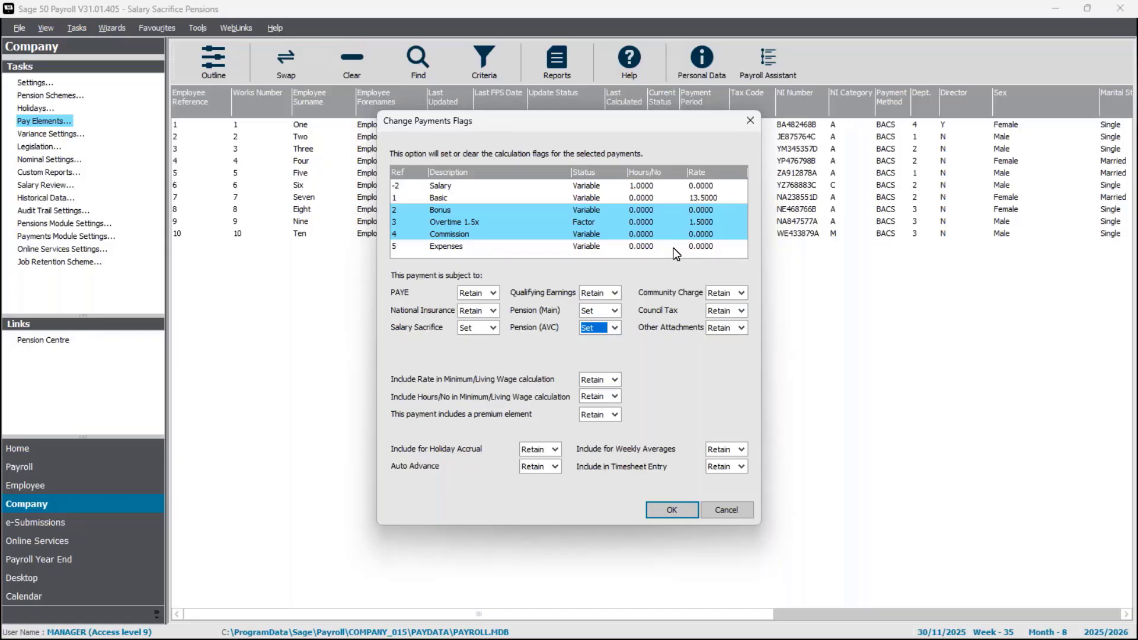
pyautogui.click(741, 514)
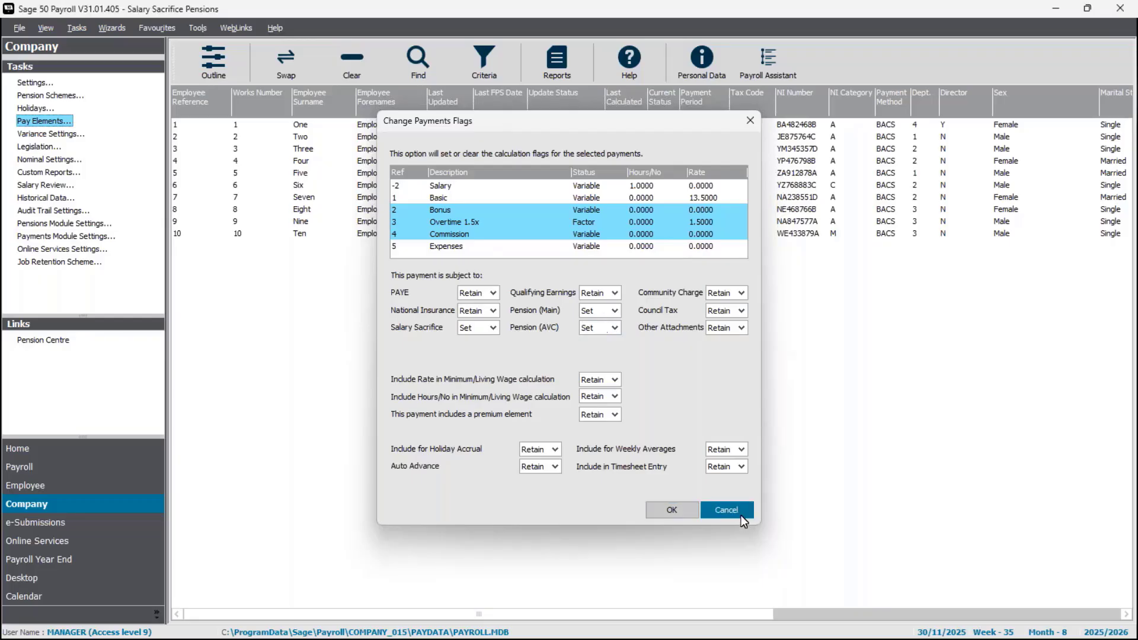
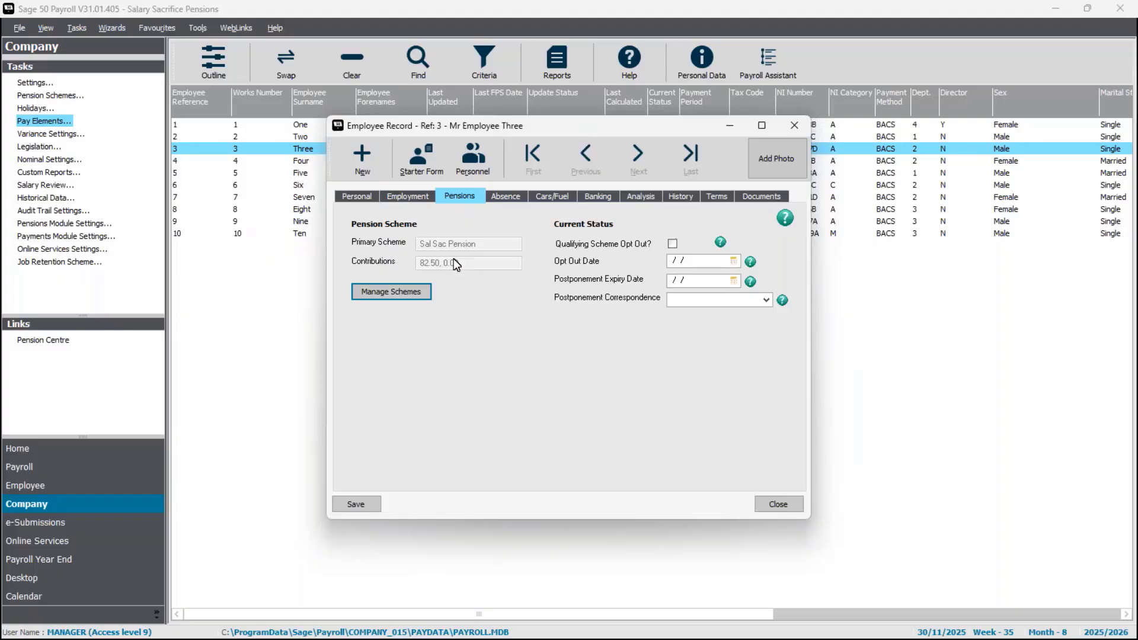
# - Open the Sal Sac Pension scheme on employee 3's record and check its contribution details and pension information
pyautogui.click(419, 290)
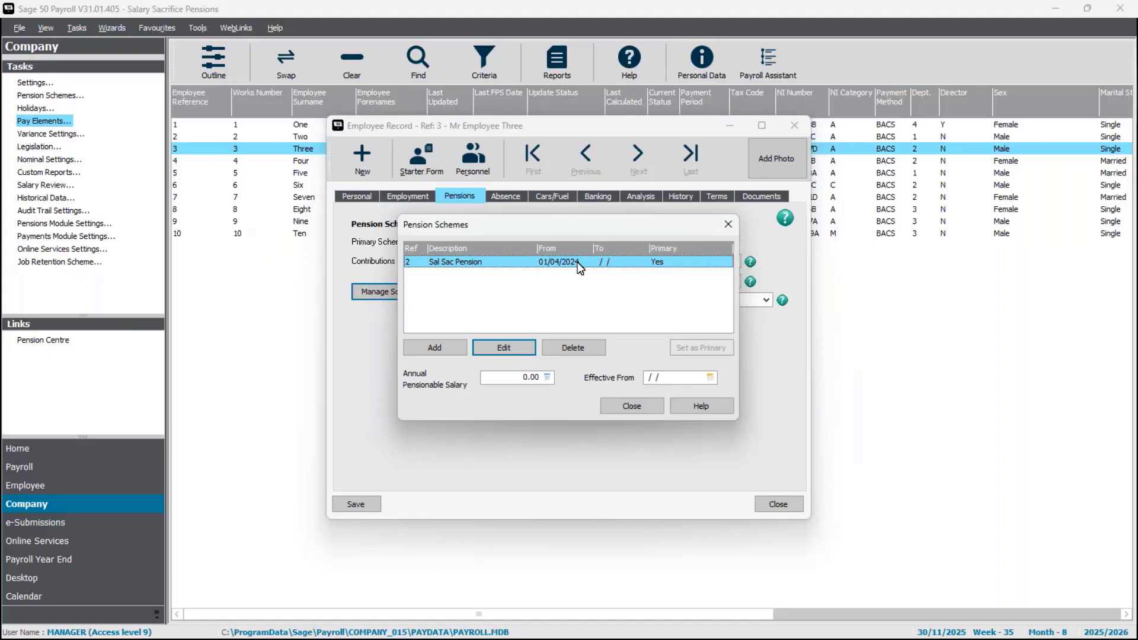
pyautogui.click(498, 344)
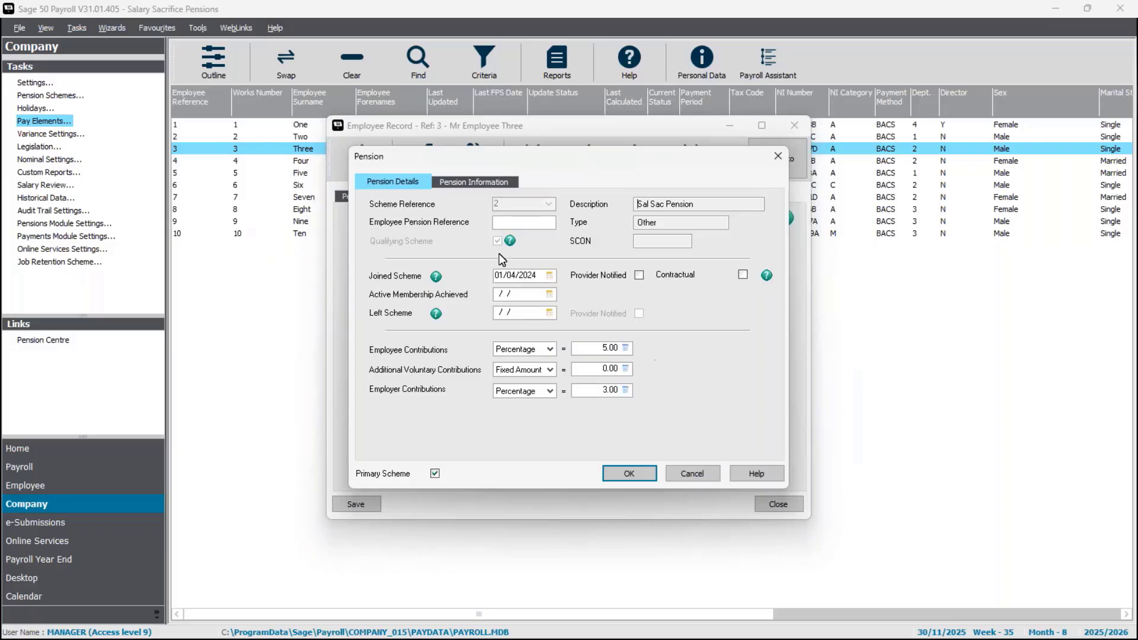
pyautogui.click(489, 185)
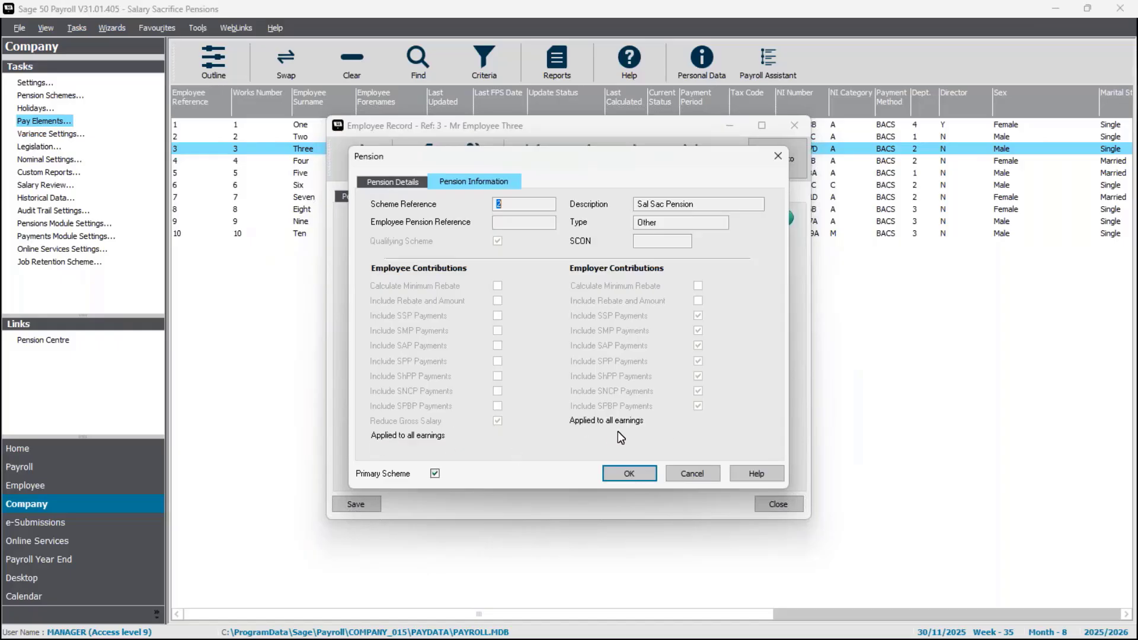
pyautogui.click(388, 183)
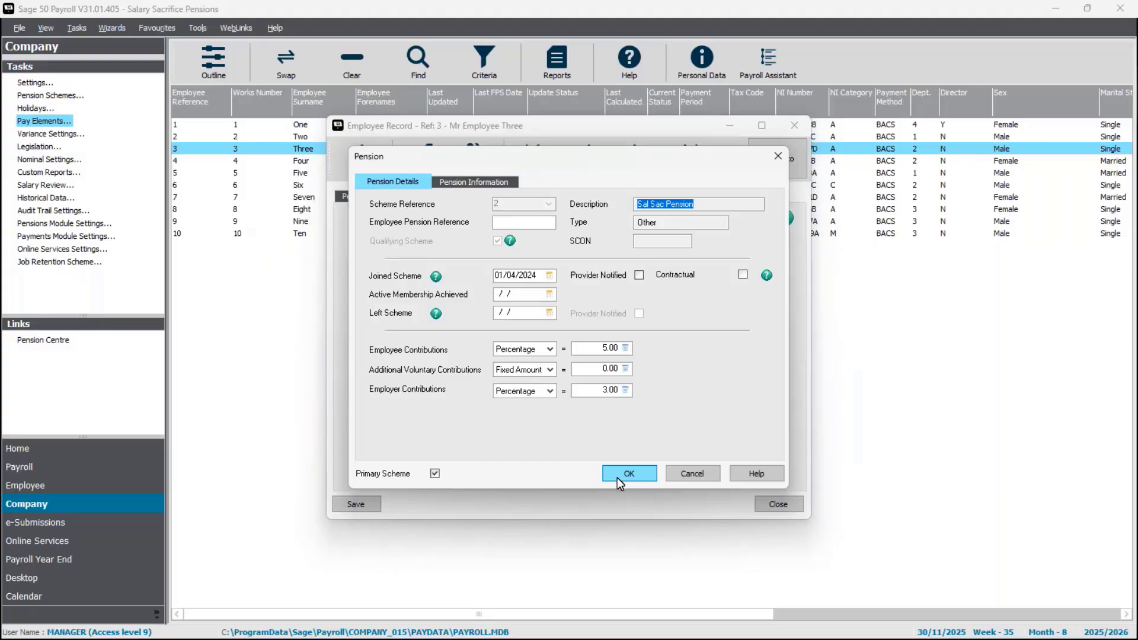
# - Accept the Sal Sac Pension details, close the scheme list, then save and close employee 3's record
pyautogui.click(617, 477)
pyautogui.click(629, 408)
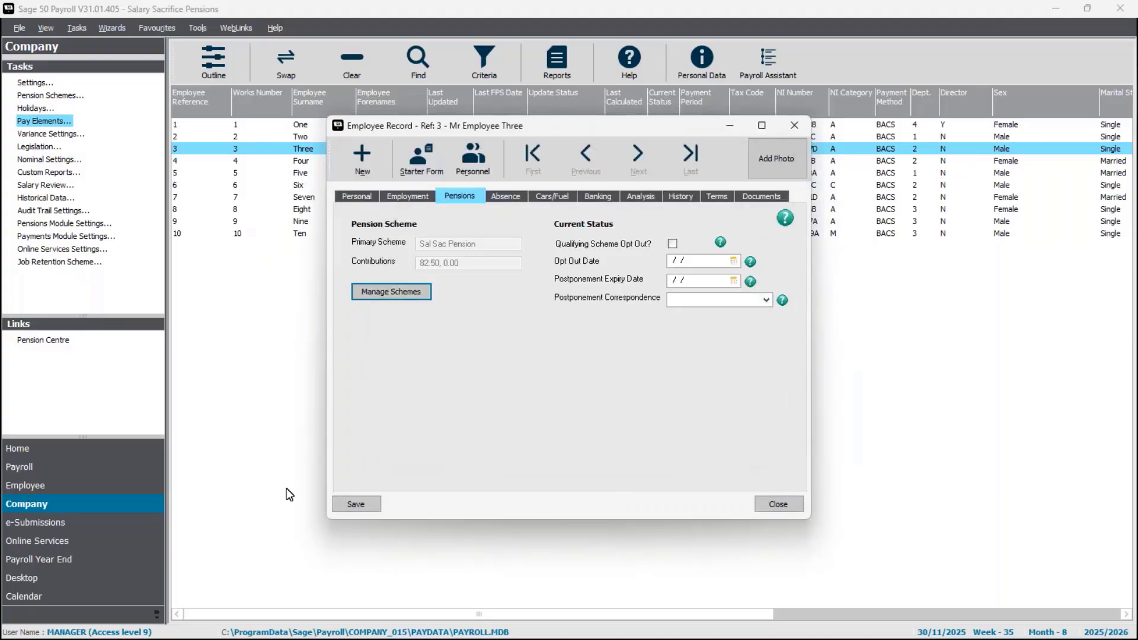
pyautogui.click(359, 505)
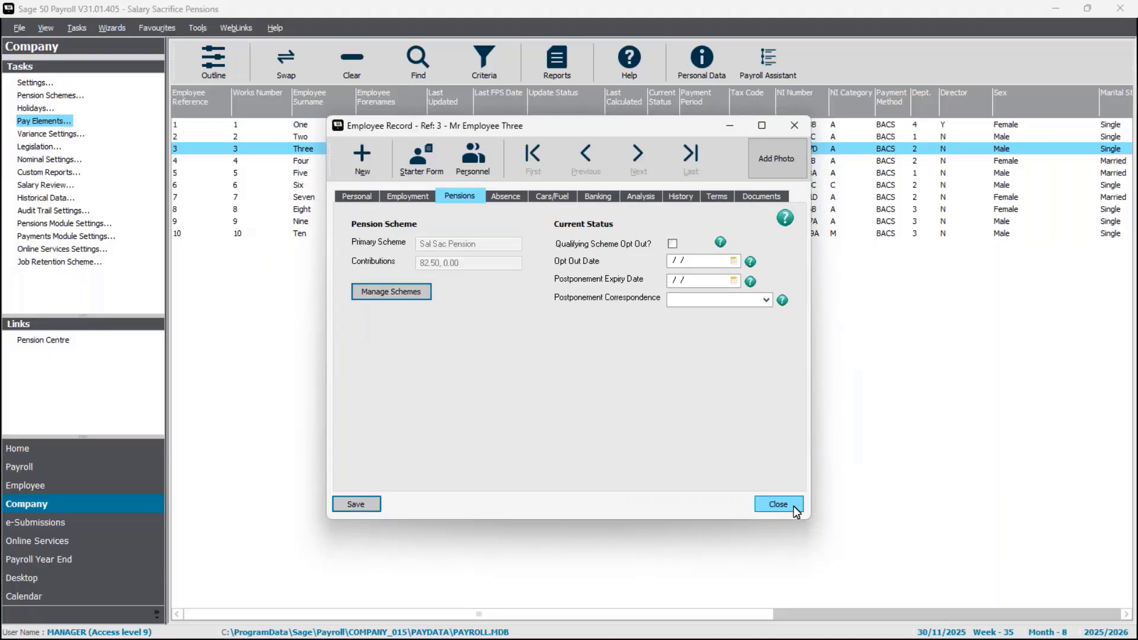
pyautogui.click(777, 505)
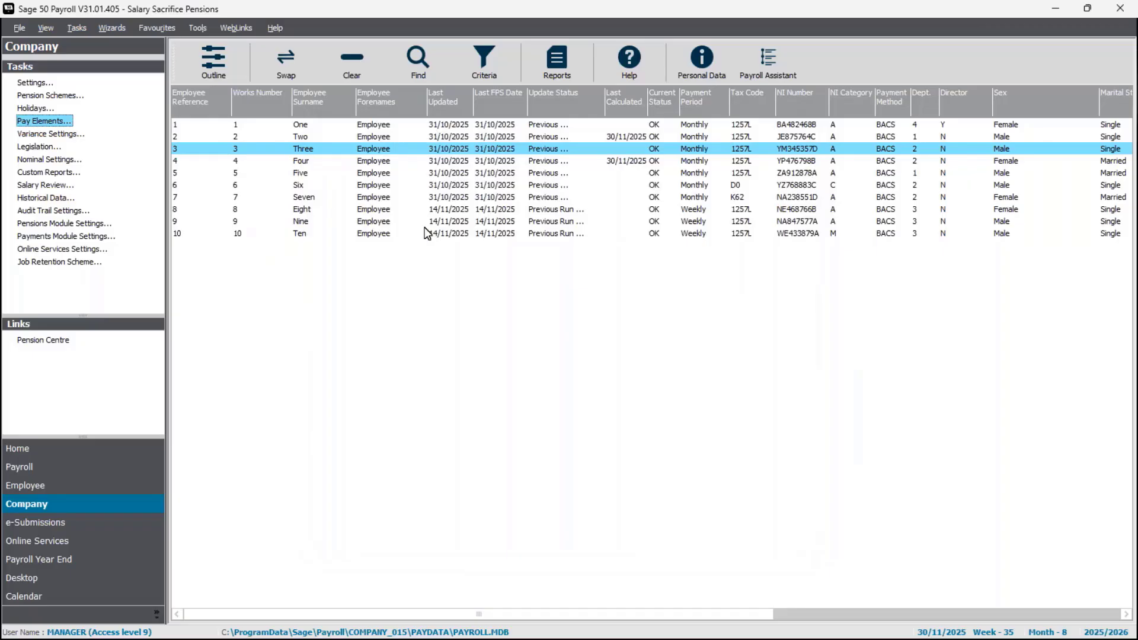
# - Open the Pension - Basic only scheme on employee 1's record, locate its Left Scheme date, and cancel out of it
pyautogui.click(394, 147)
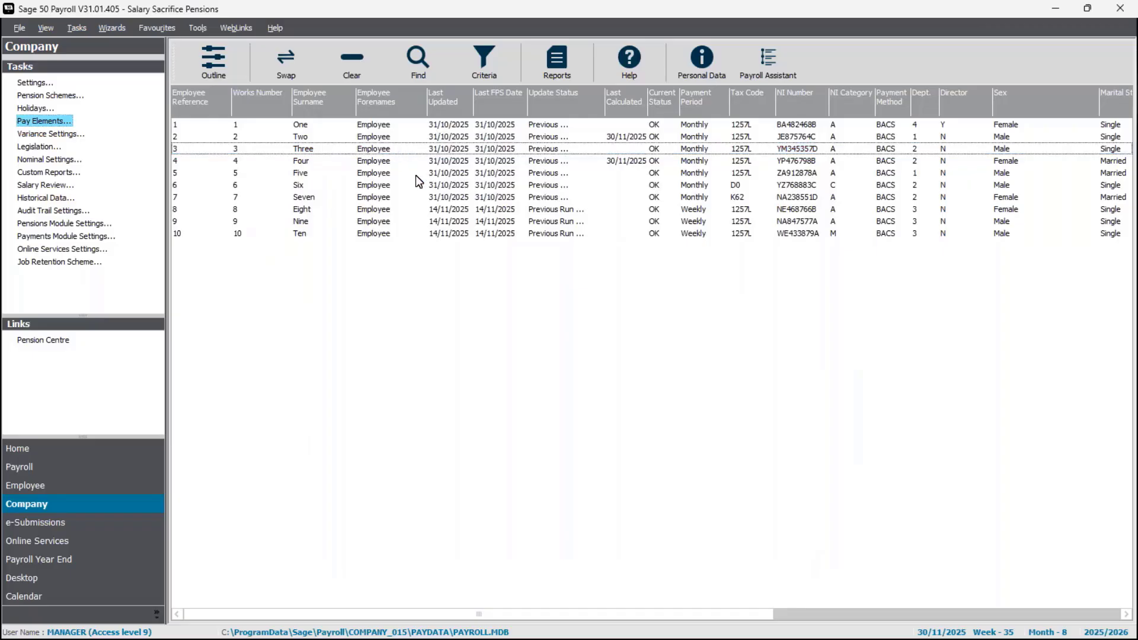
pyautogui.click(407, 129)
pyautogui.doubleClick(409, 130)
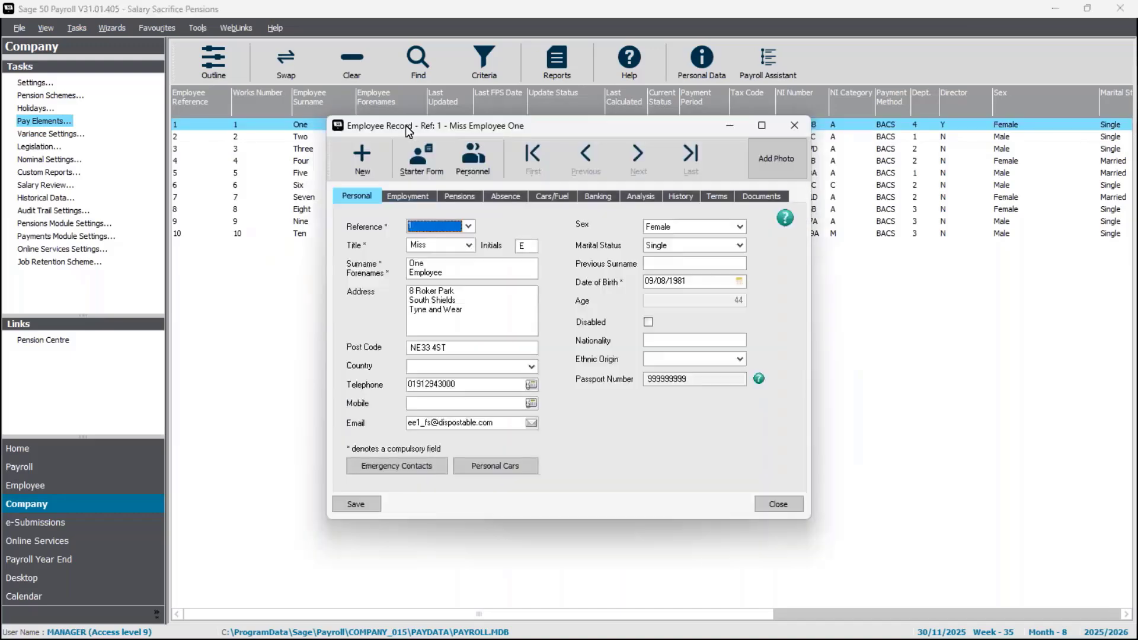
pyautogui.click(451, 196)
pyautogui.click(408, 294)
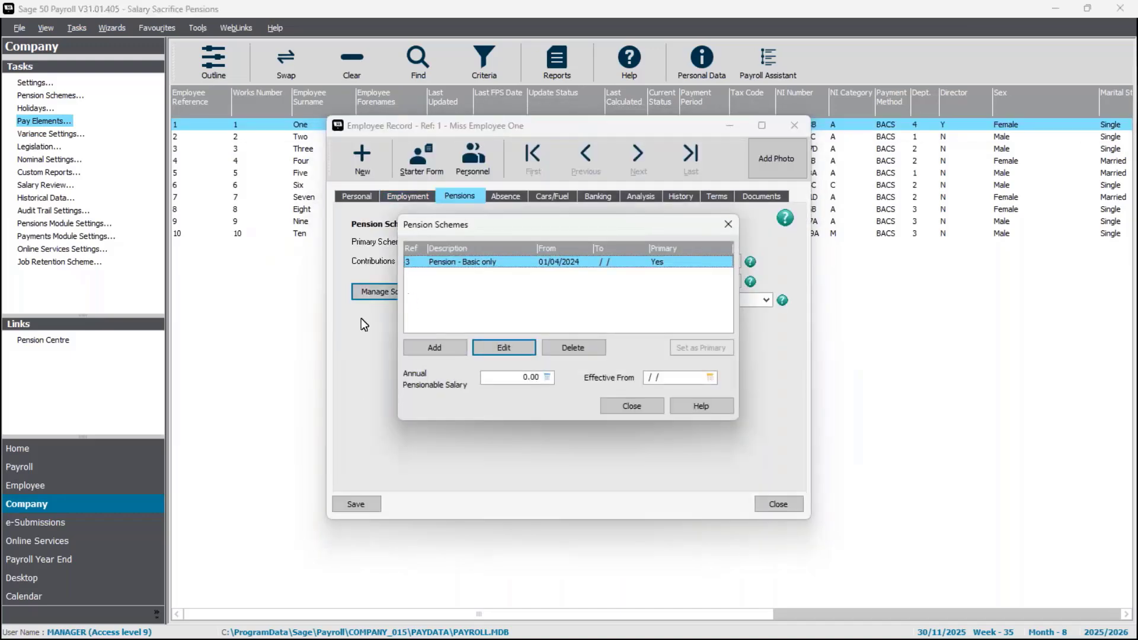
pyautogui.click(529, 349)
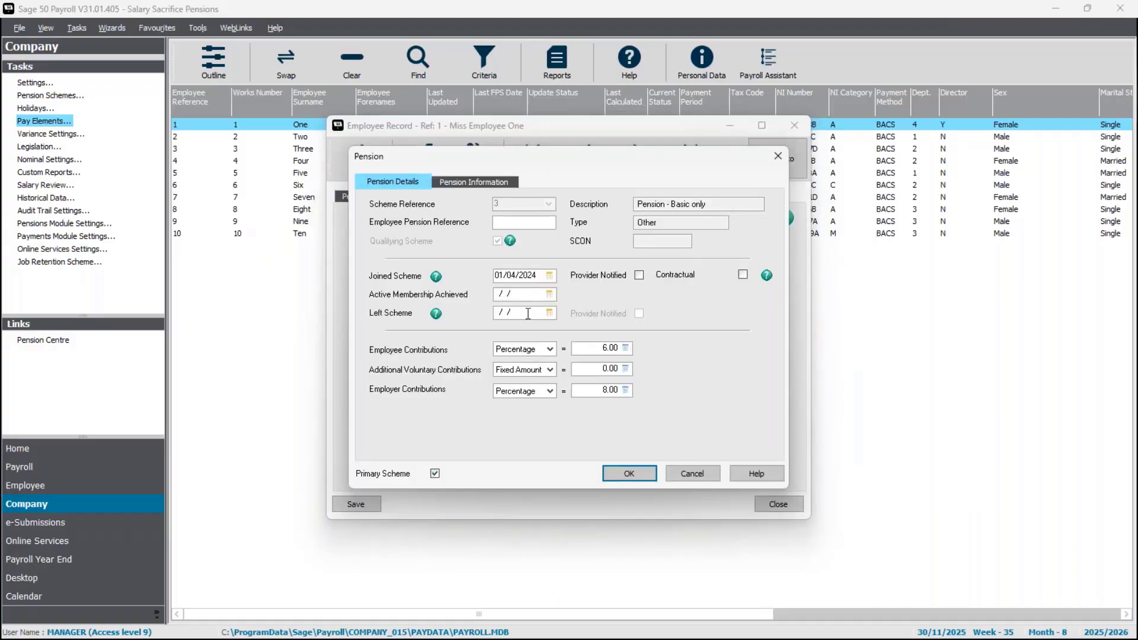
pyautogui.click(528, 312)
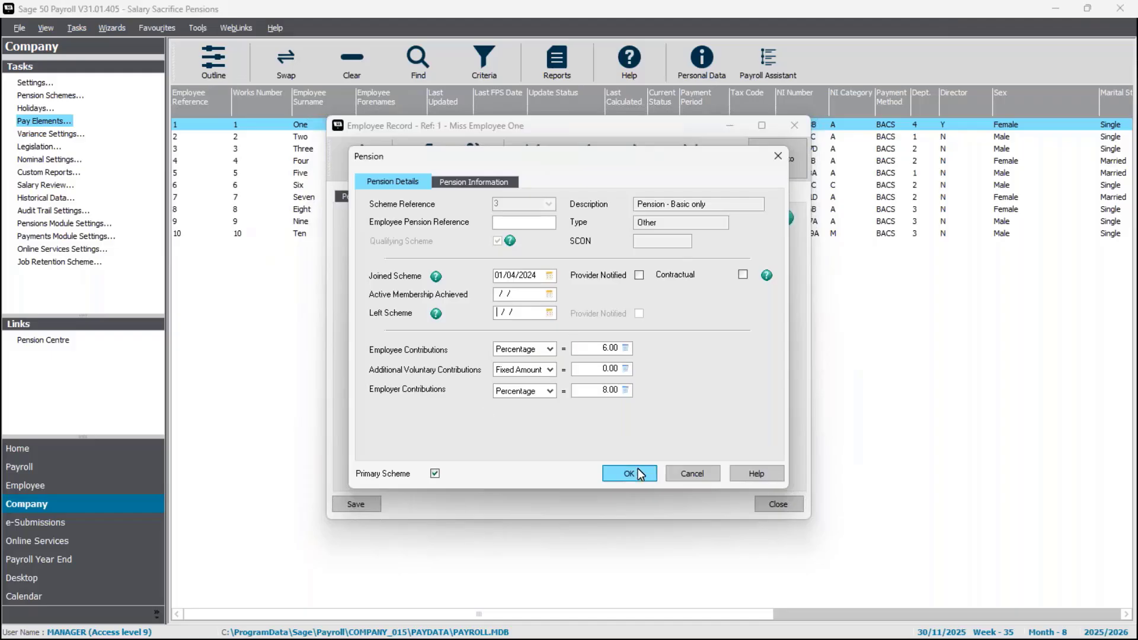
pyautogui.click(716, 474)
# - Start adding the Sal Sac Pension scheme to employee 1, then cancel it and close the employee record
pyautogui.click(441, 348)
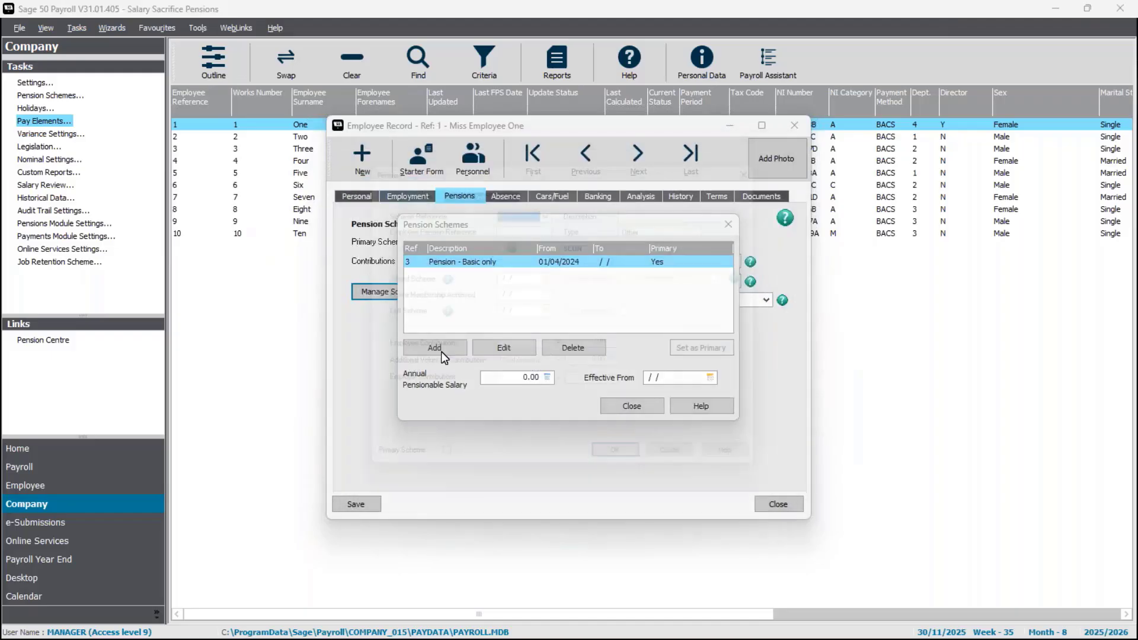
pyautogui.click(548, 205)
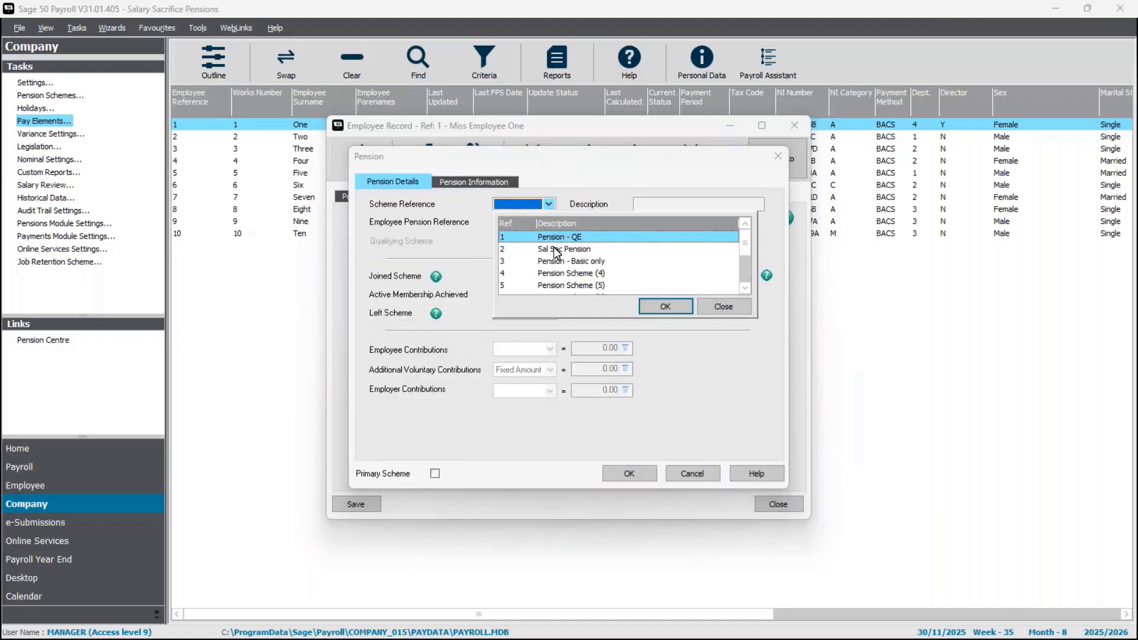
pyautogui.doubleClick(555, 249)
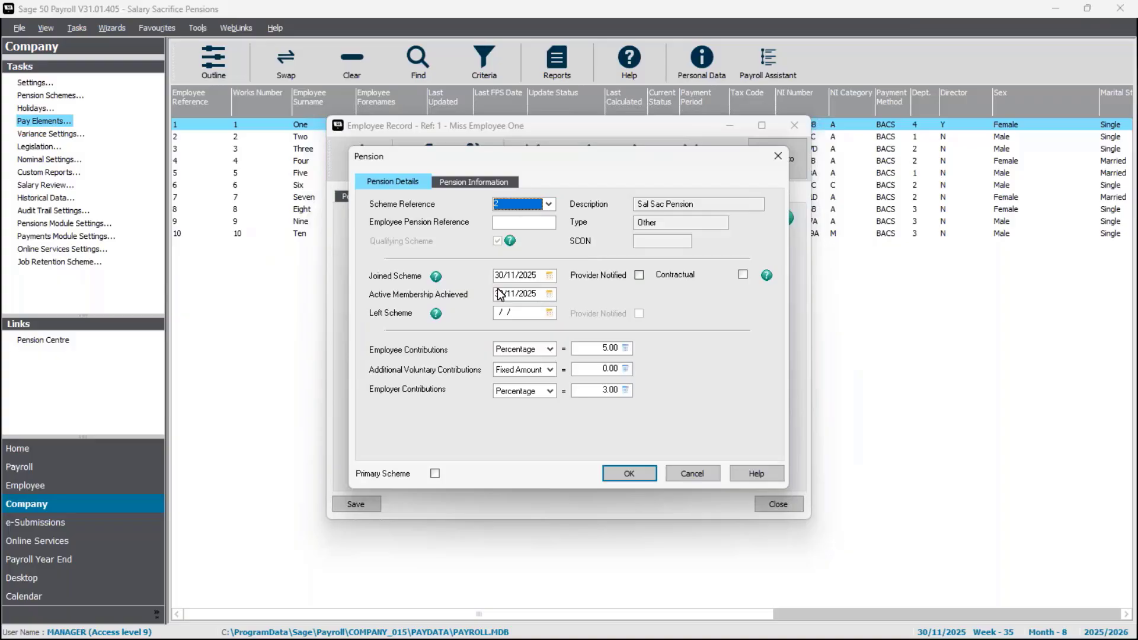
pyautogui.click(714, 478)
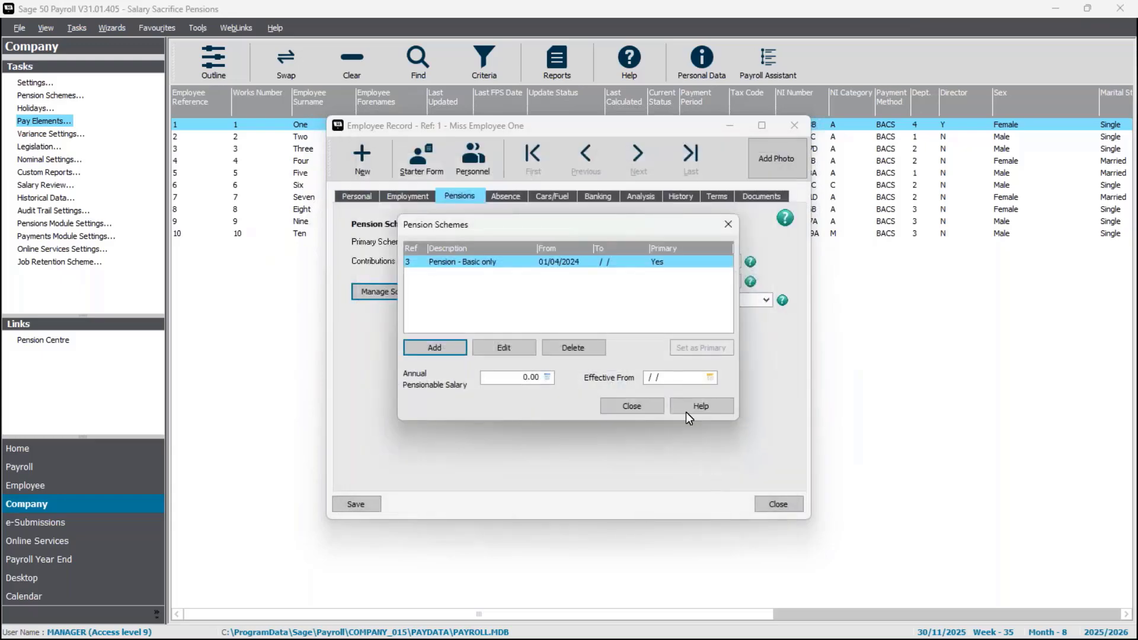
pyautogui.click(633, 405)
pyautogui.click(784, 502)
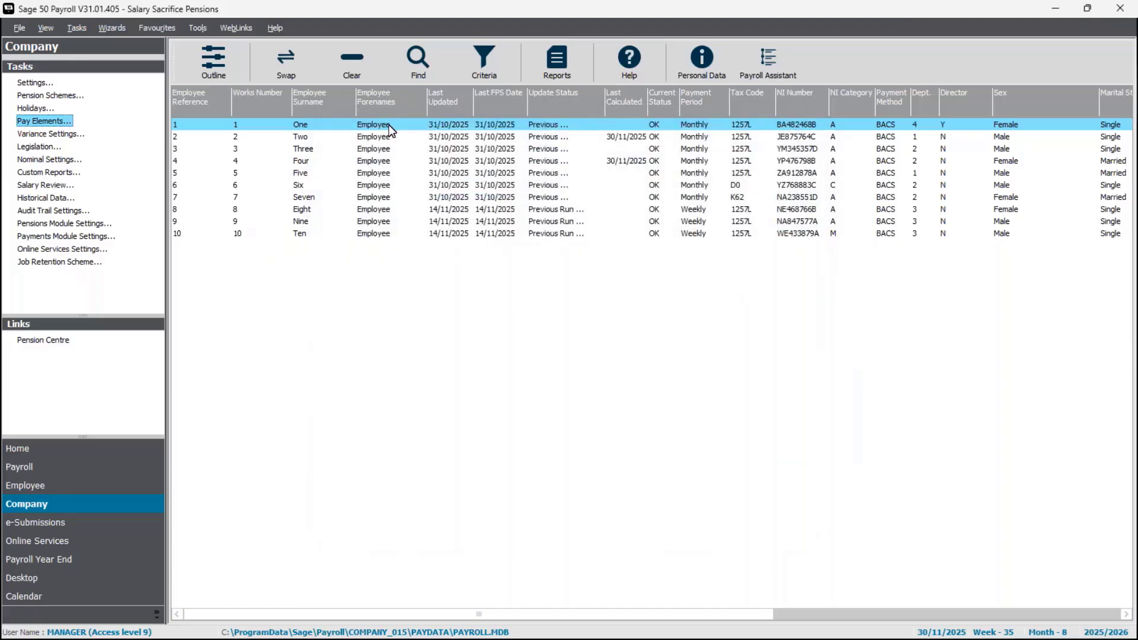
# - Select employees 8 to 10 and open the global change for adding a pension scheme
pyautogui.moveTo(361, 210); pyautogui.dragTo(361, 224)
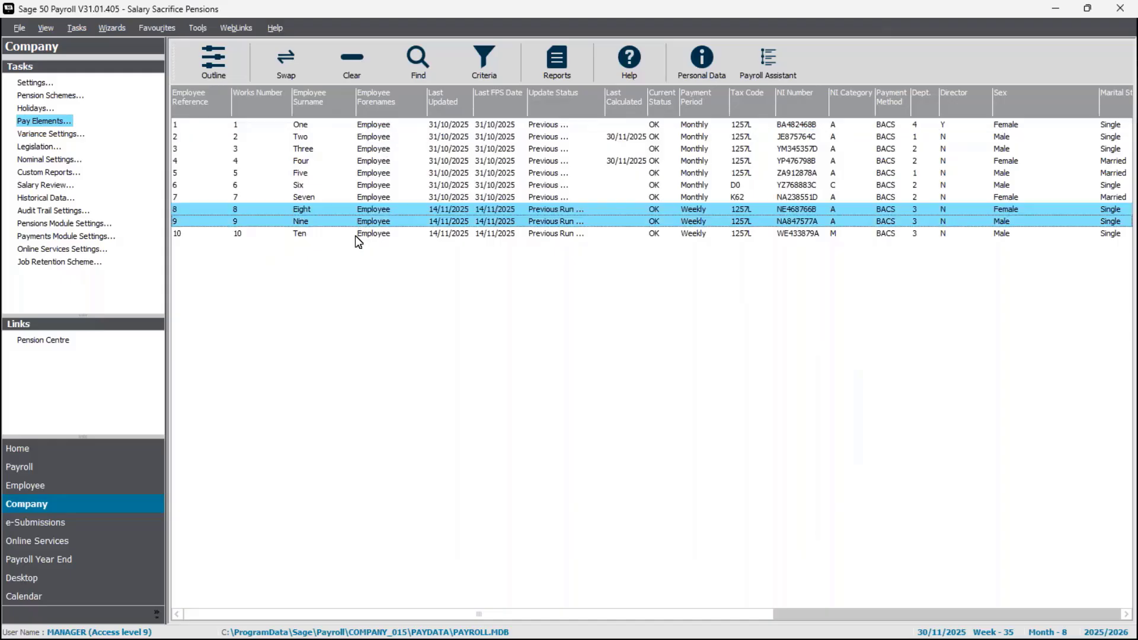
pyautogui.keyDown('shift'); pyautogui.click(355, 236); pyautogui.keyUp('shift')
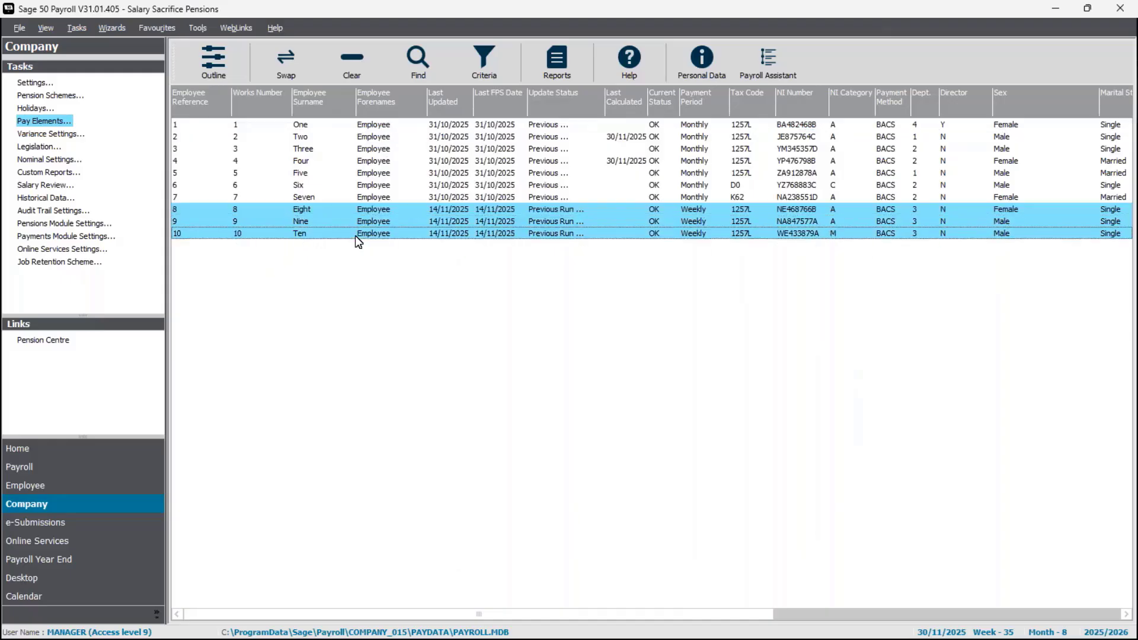
pyautogui.click(76, 28)
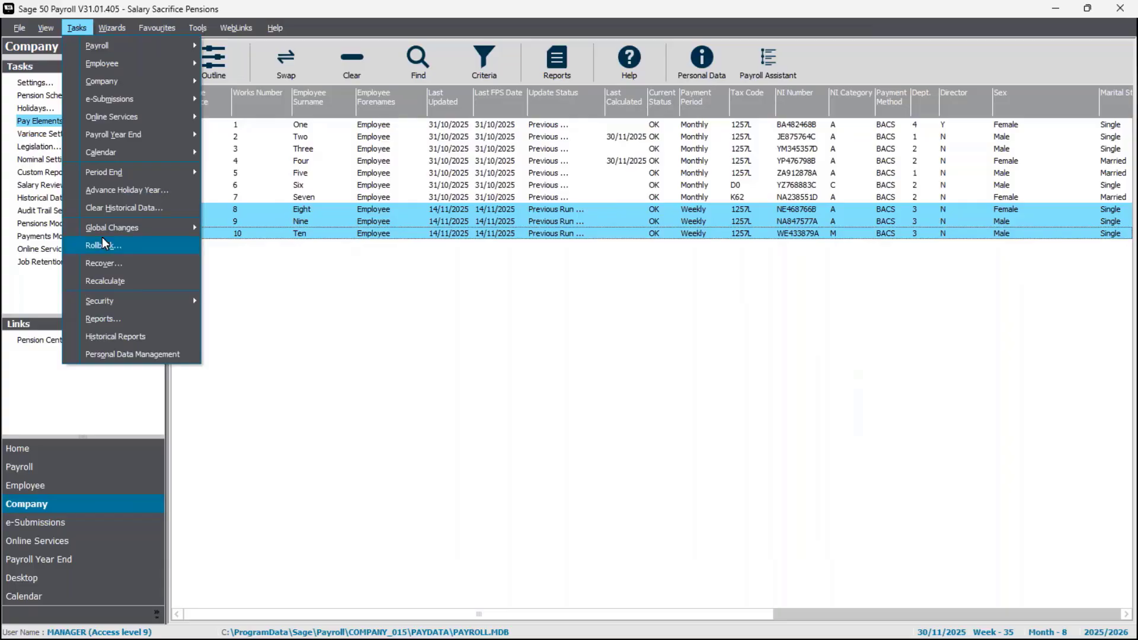
pyautogui.moveTo(102, 226)
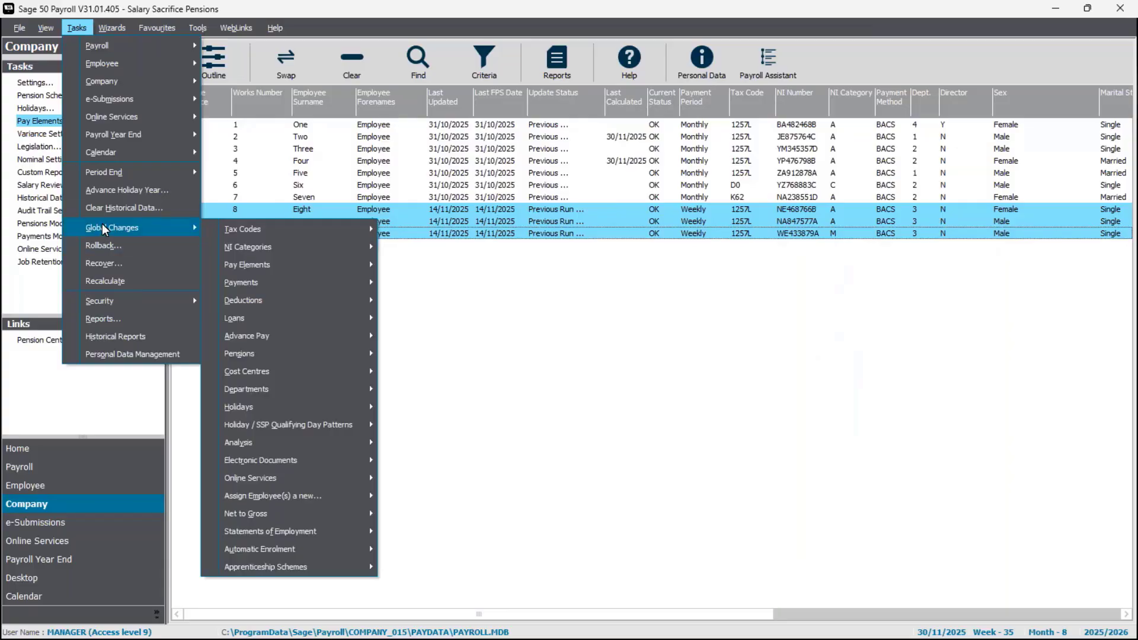
pyautogui.moveTo(312, 354)
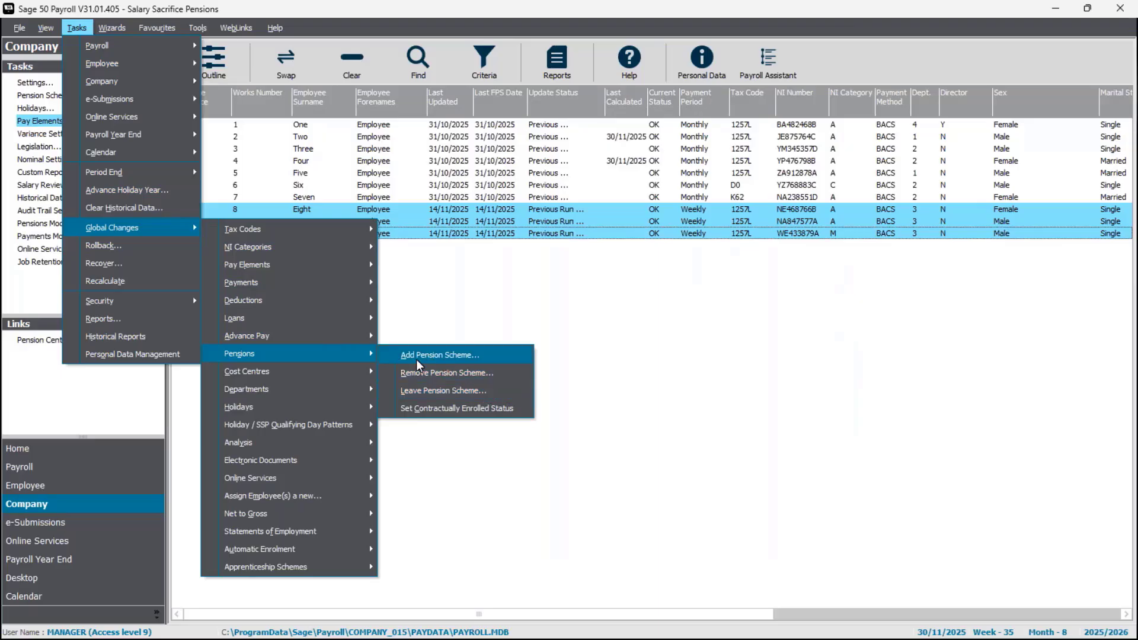
pyautogui.click(458, 355)
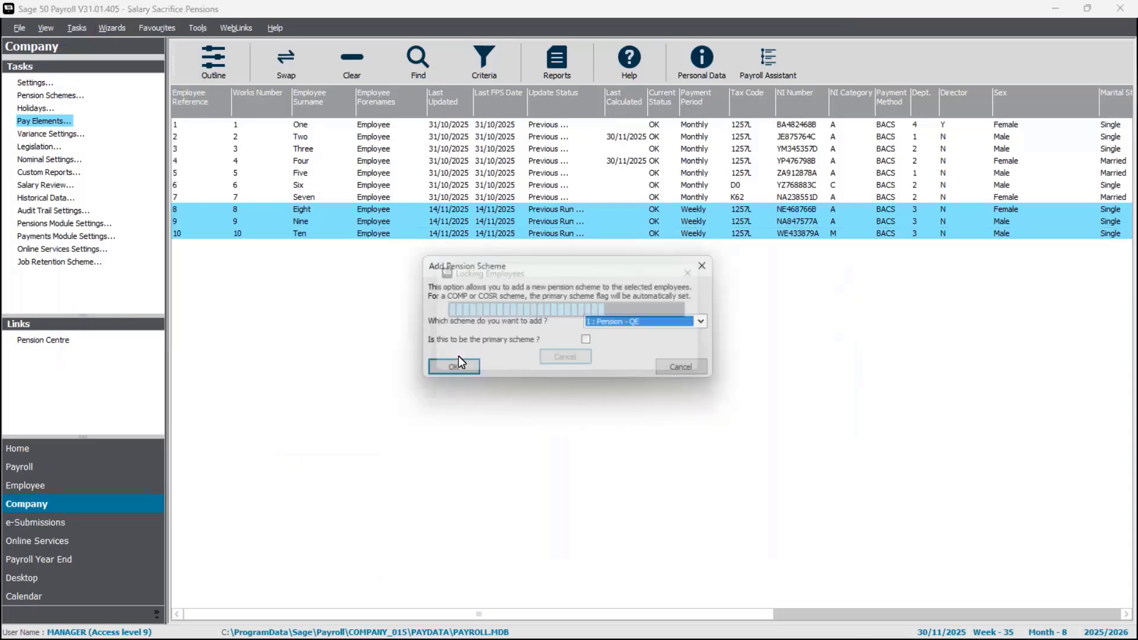
# - Choose Sal Sac Pension as the primary scheme for the selected employees, then cancel the change and clear the employee selection
pyautogui.click(638, 317)
pyautogui.click(630, 342)
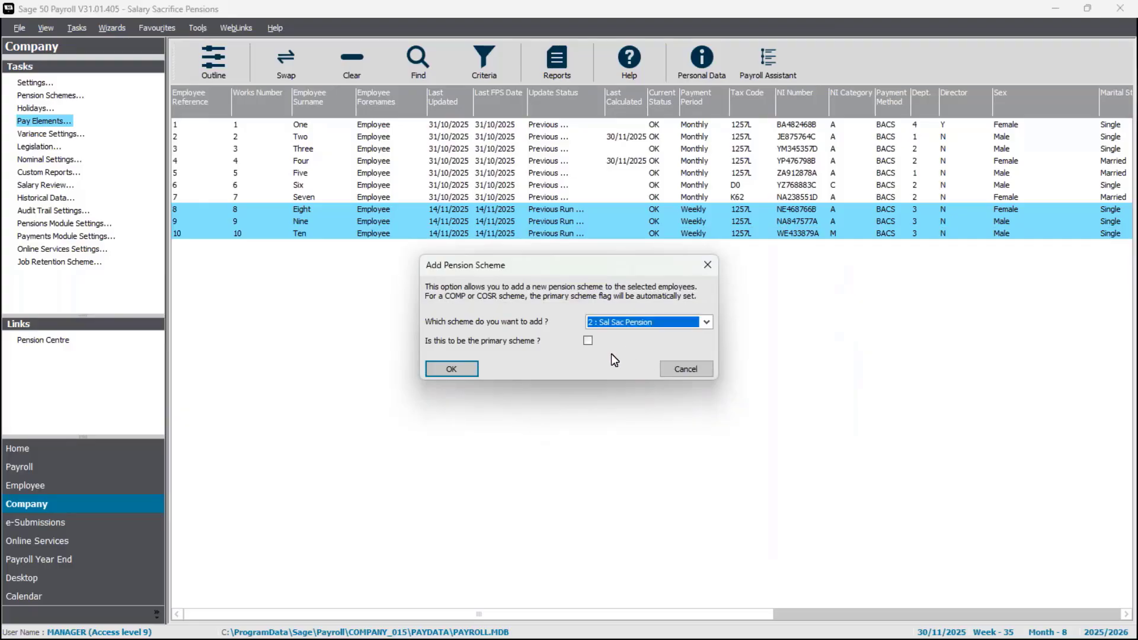
pyautogui.click(591, 341)
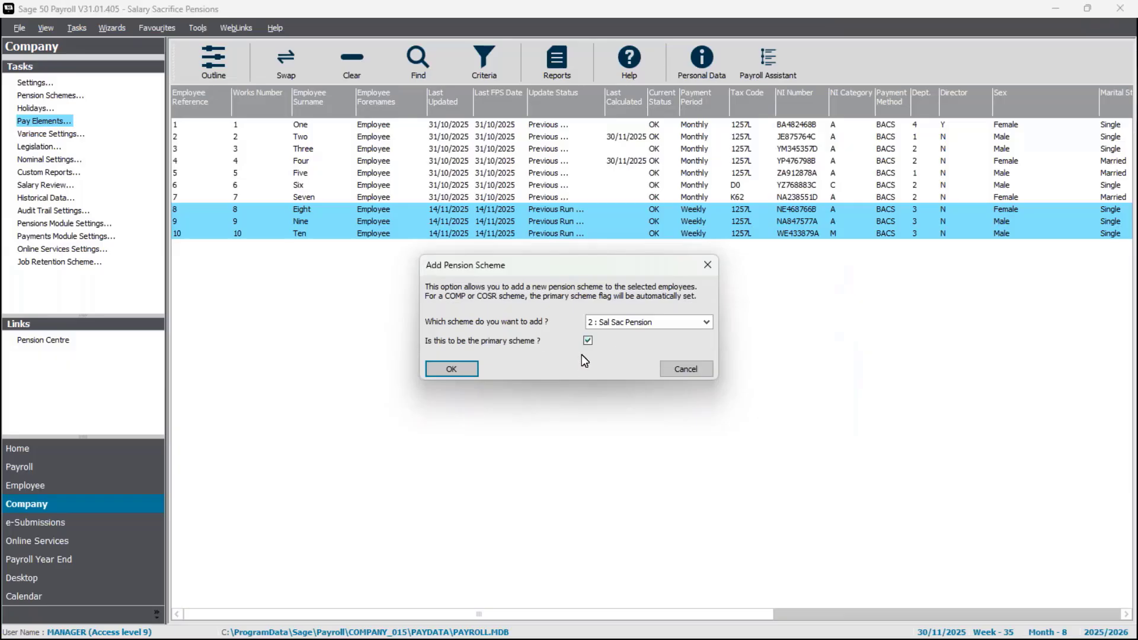
pyautogui.click(682, 369)
pyautogui.click(334, 58)
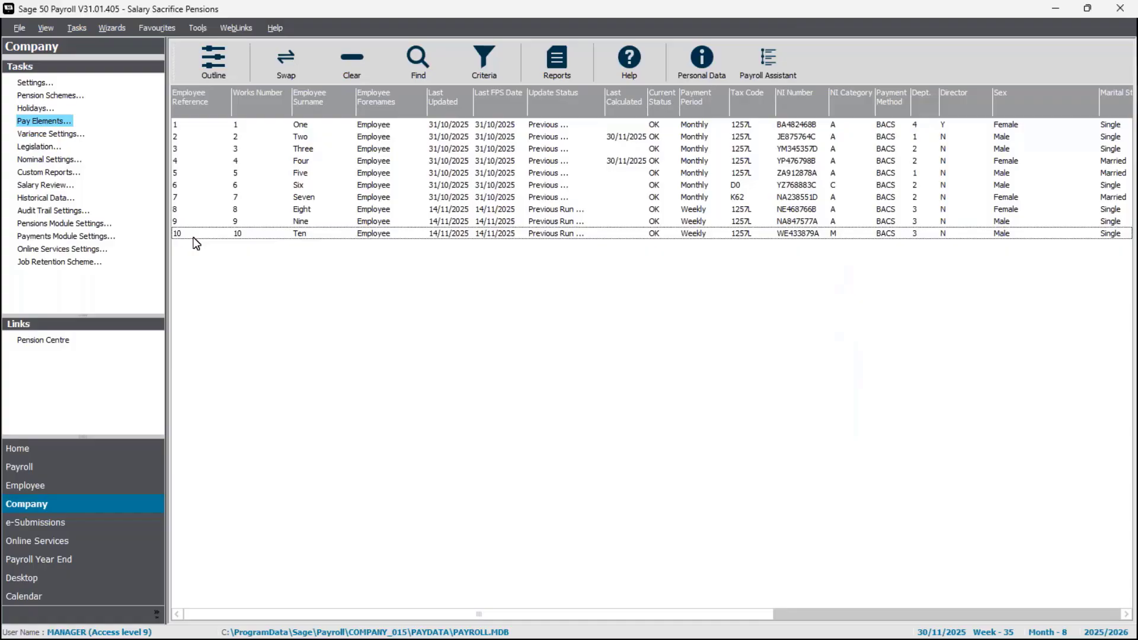
pyautogui.hotkey('alt', 'Tab')
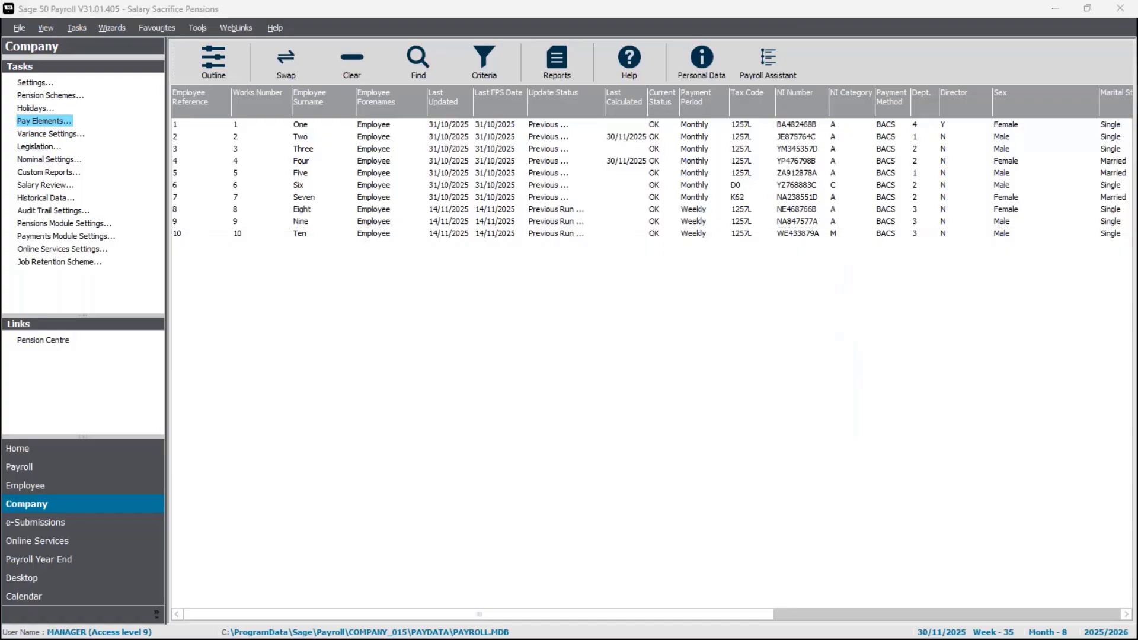
pyautogui.hotkey('alt', 'Tab')
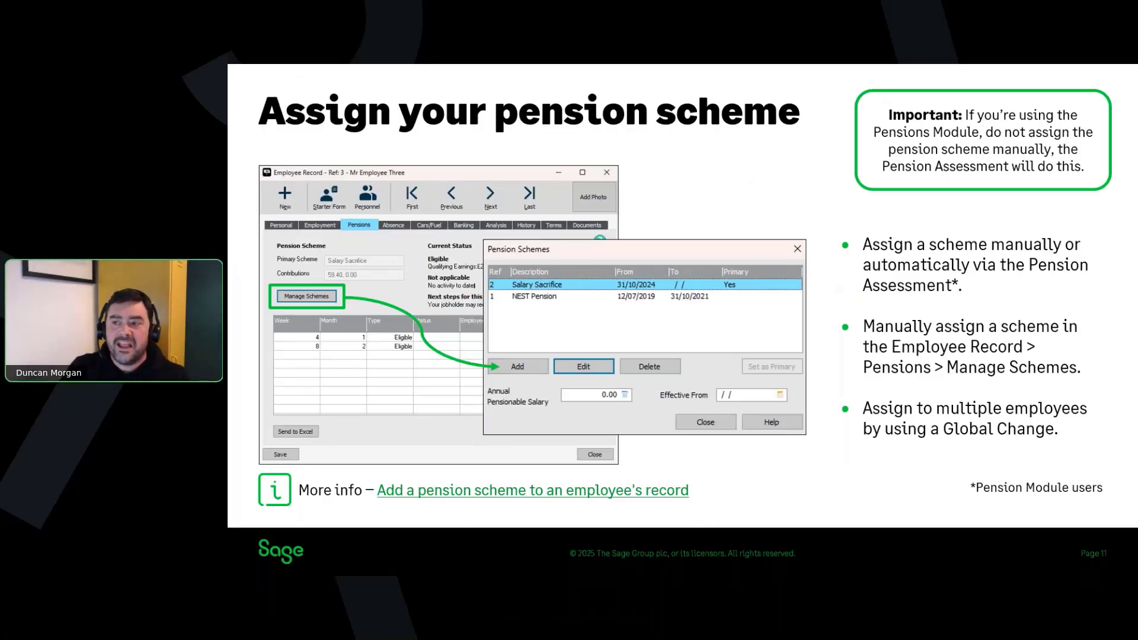
pyautogui.press('Right')
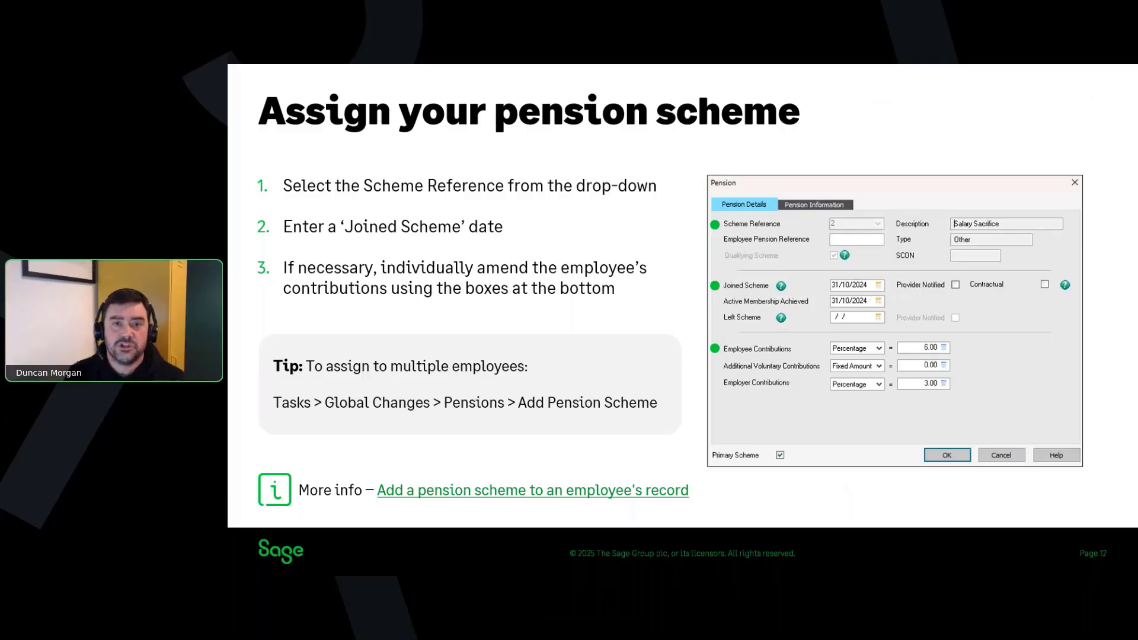
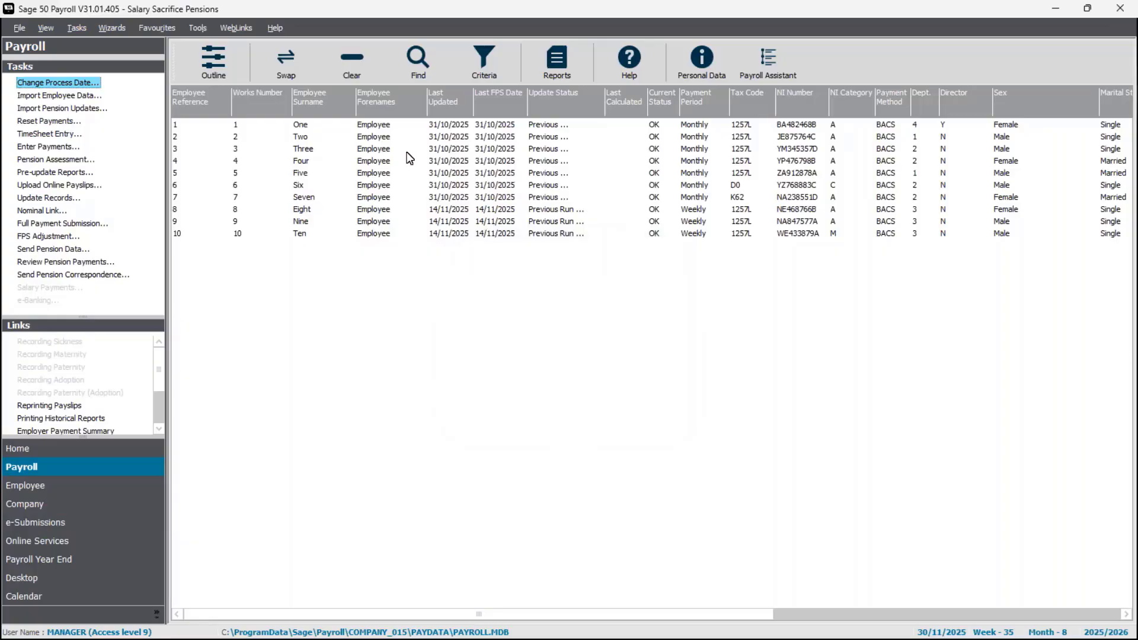
# - Enter payments for employee 3 without checking for legislation updates, review the pay summary and employer's contributions, and close the payments
pyautogui.click(408, 151)
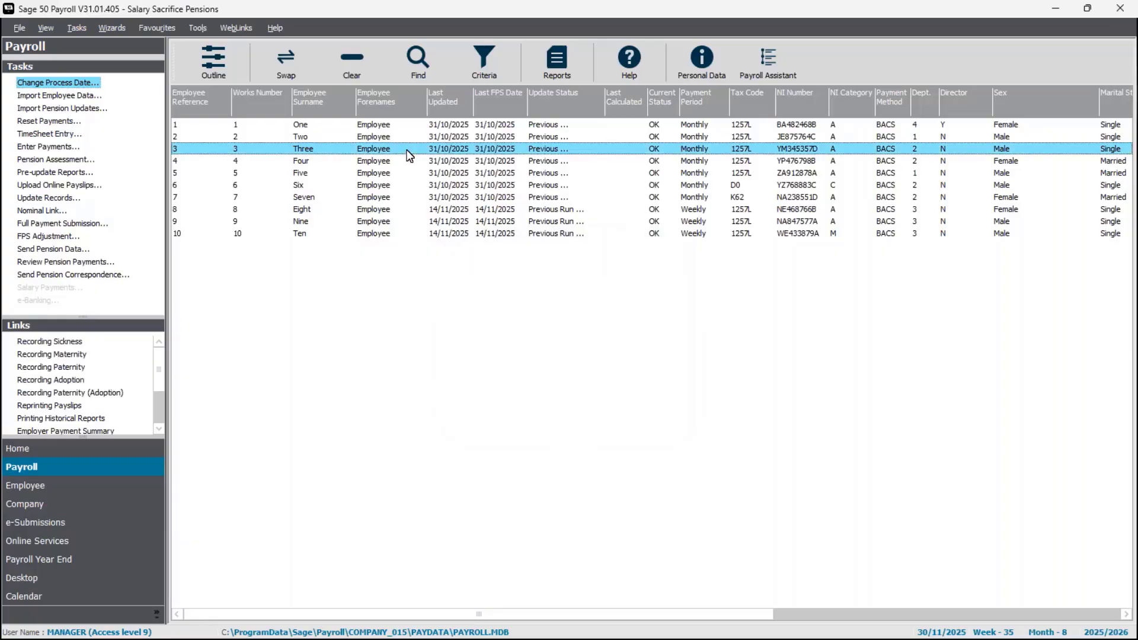
pyautogui.click(47, 150)
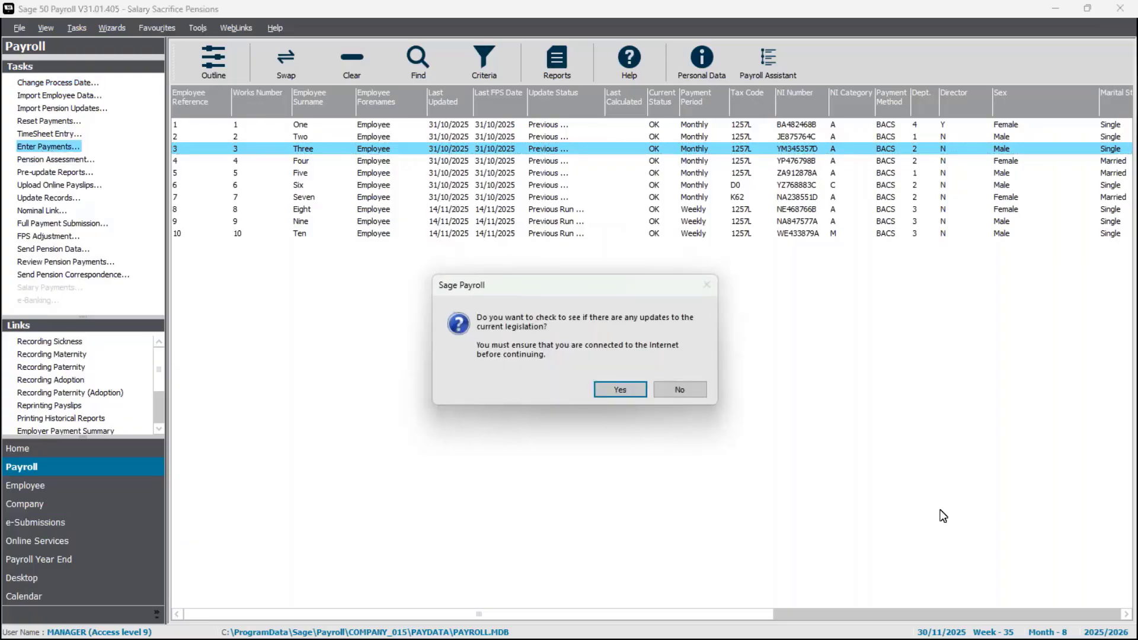
pyautogui.click(680, 386)
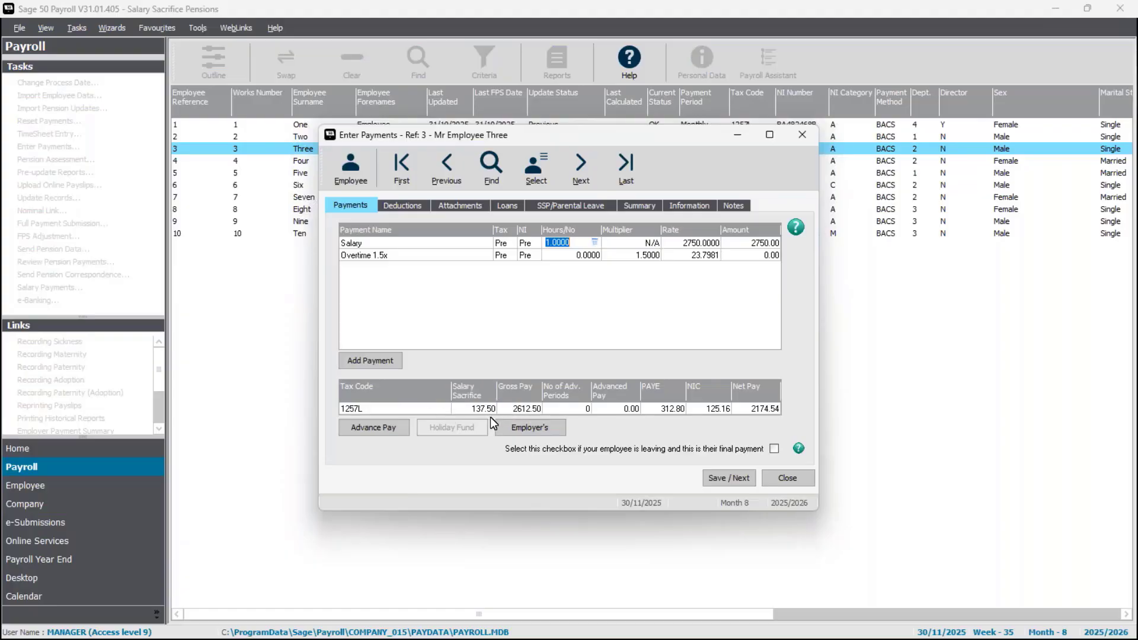
pyautogui.click(629, 206)
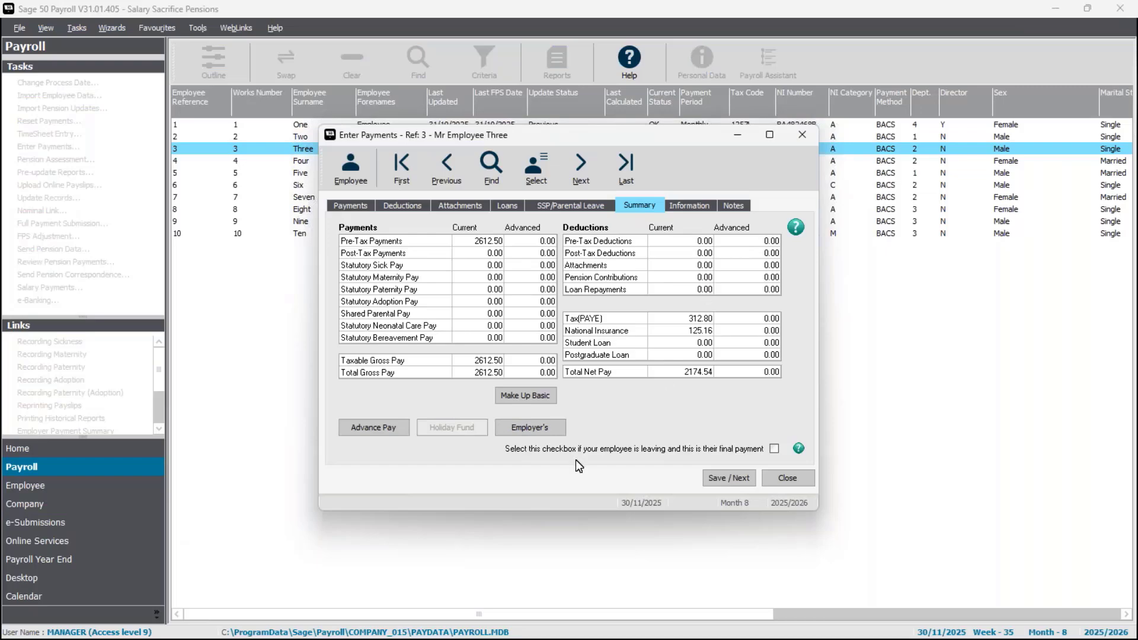
pyautogui.click(530, 428)
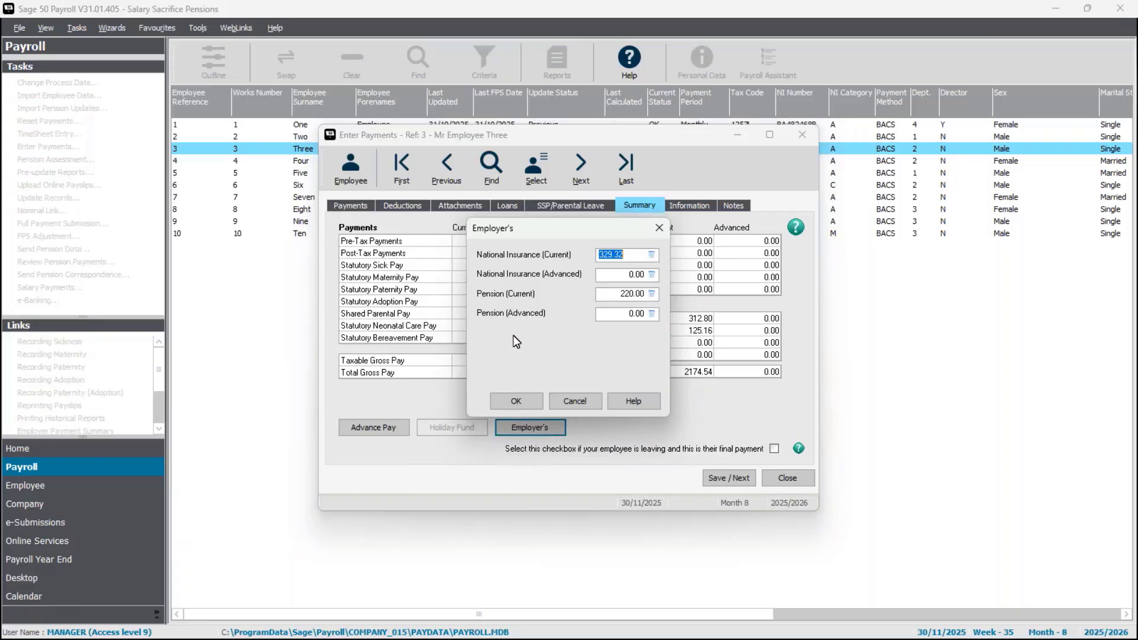
pyautogui.click(516, 401)
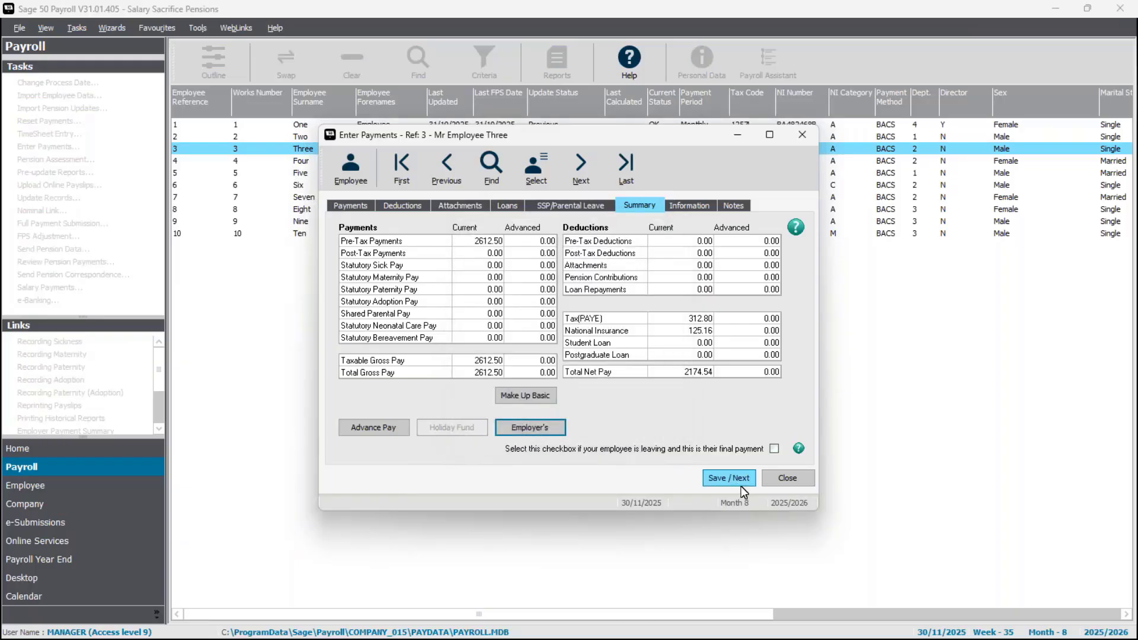
pyautogui.click(786, 485)
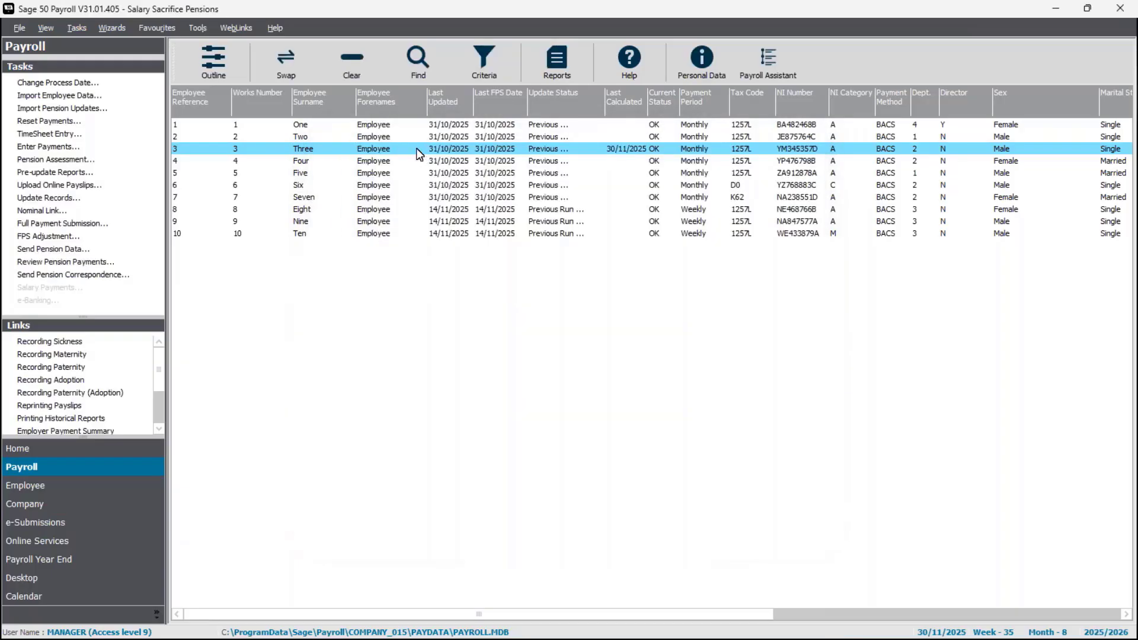
# - Enter payments for employees 2 and 3, review employee 2's pay summary and employer's contributions, then save employee 2's payments and close
pyautogui.keyDown('ctrl'); pyautogui.click(415, 137); pyautogui.keyUp('ctrl')
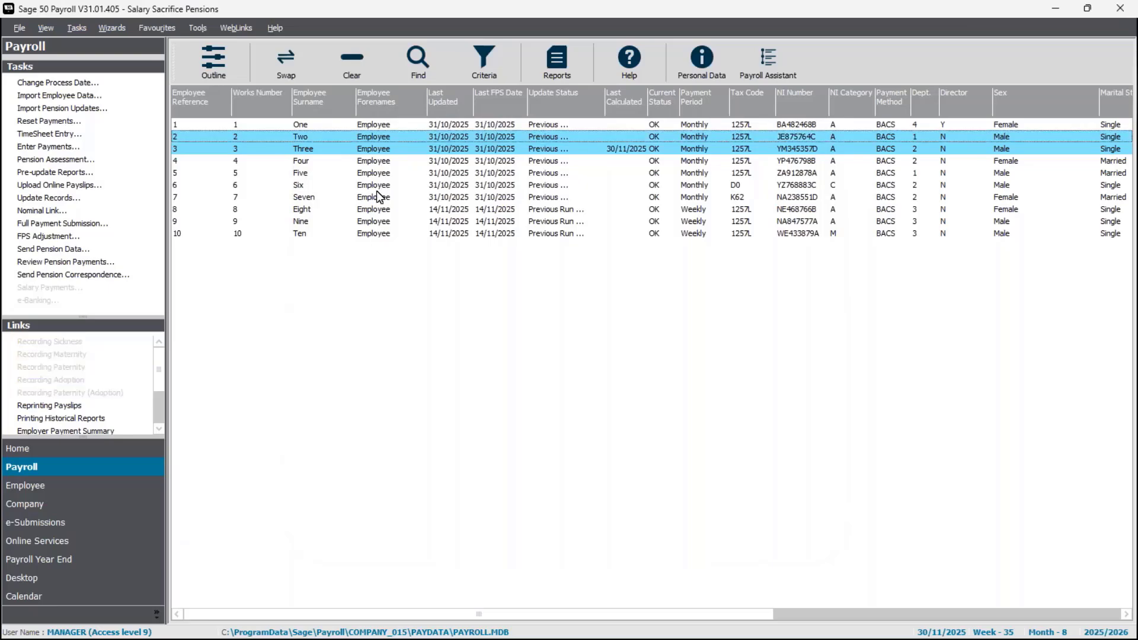
pyautogui.click(48, 148)
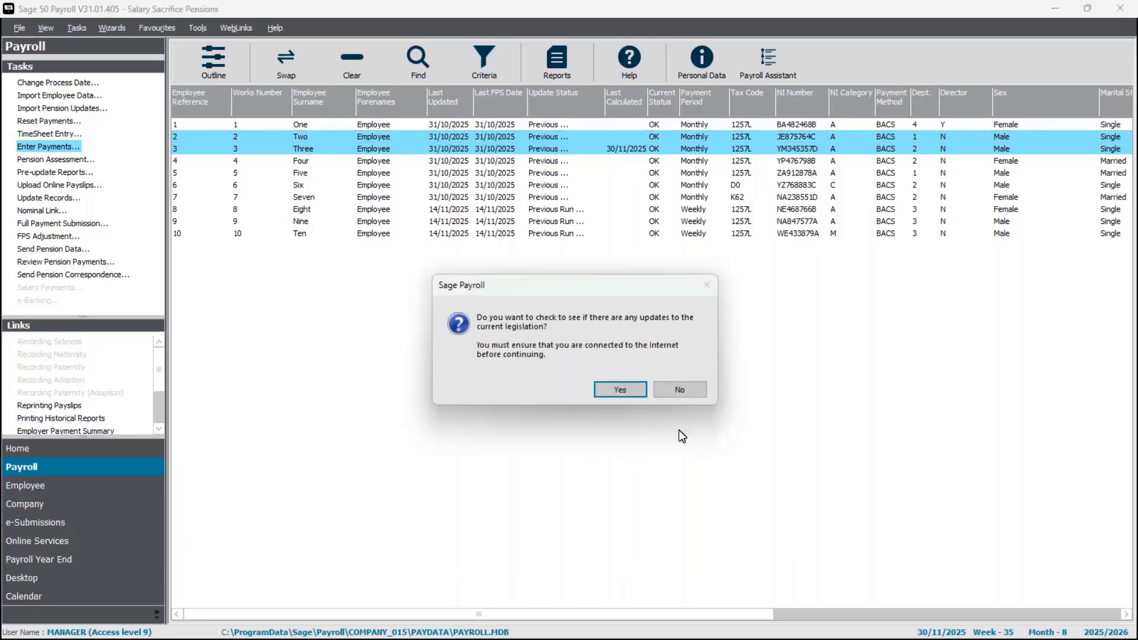
pyautogui.click(674, 387)
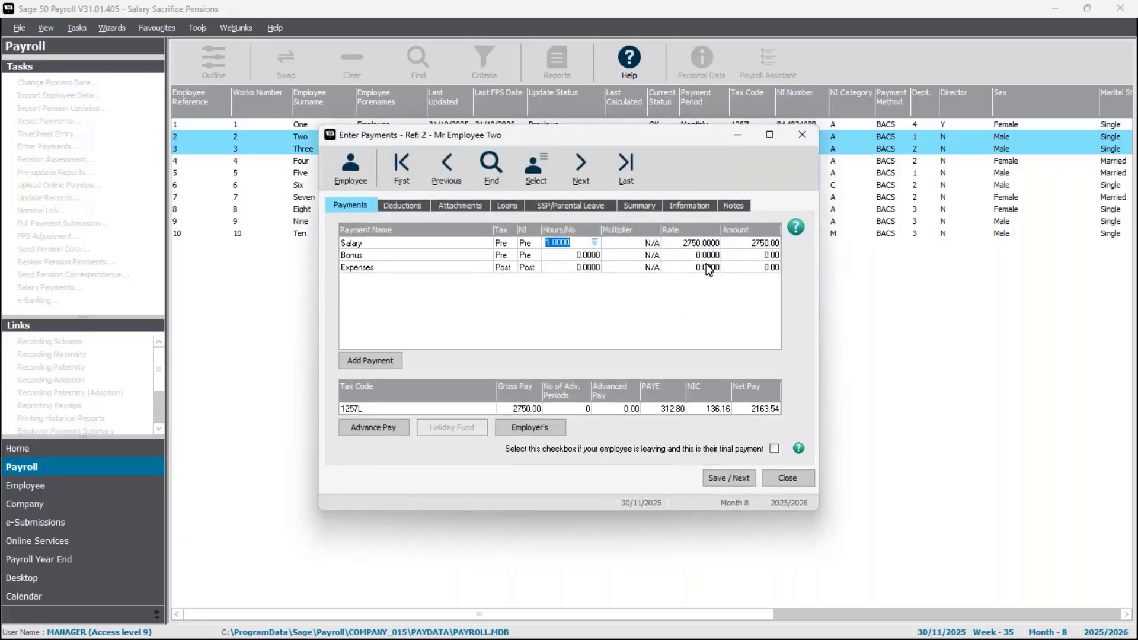
pyautogui.click(651, 206)
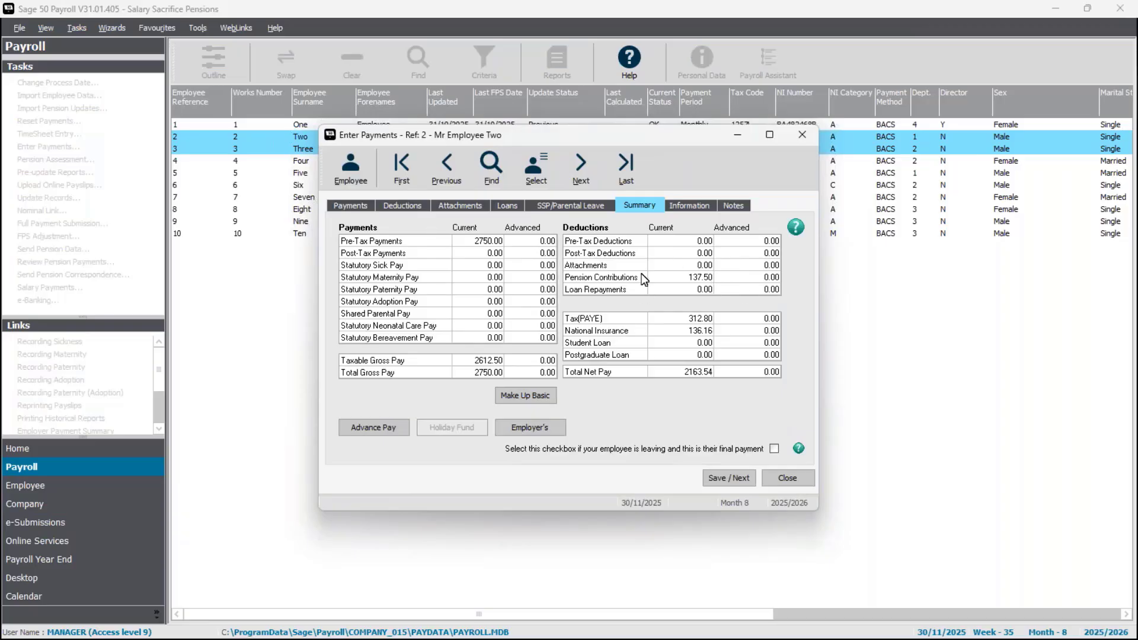
pyautogui.click(536, 428)
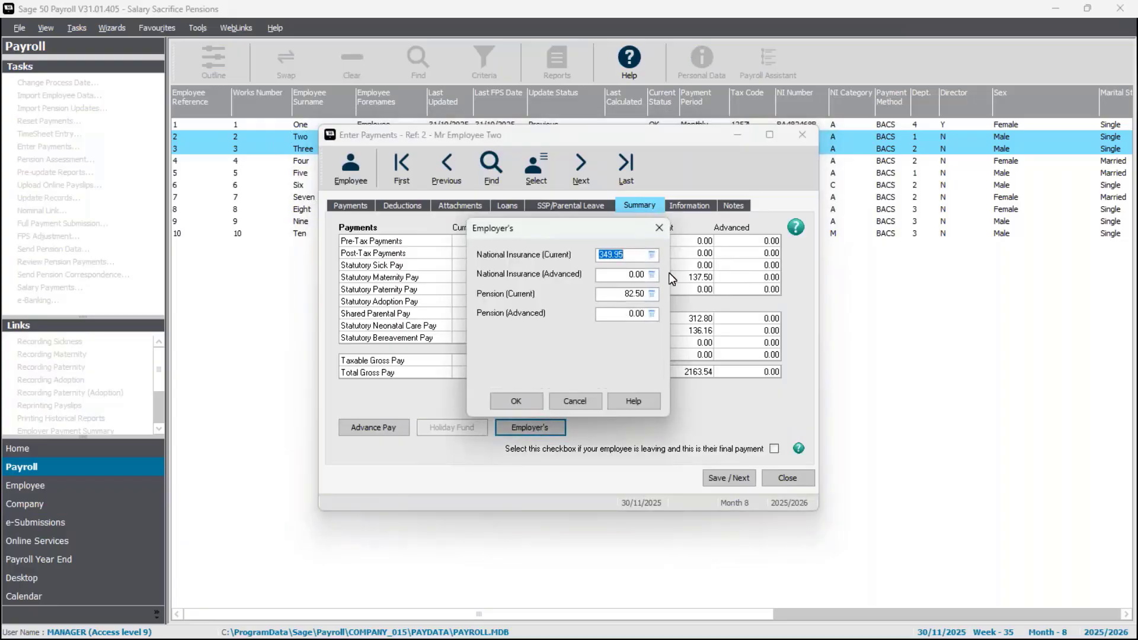
pyautogui.click(515, 401)
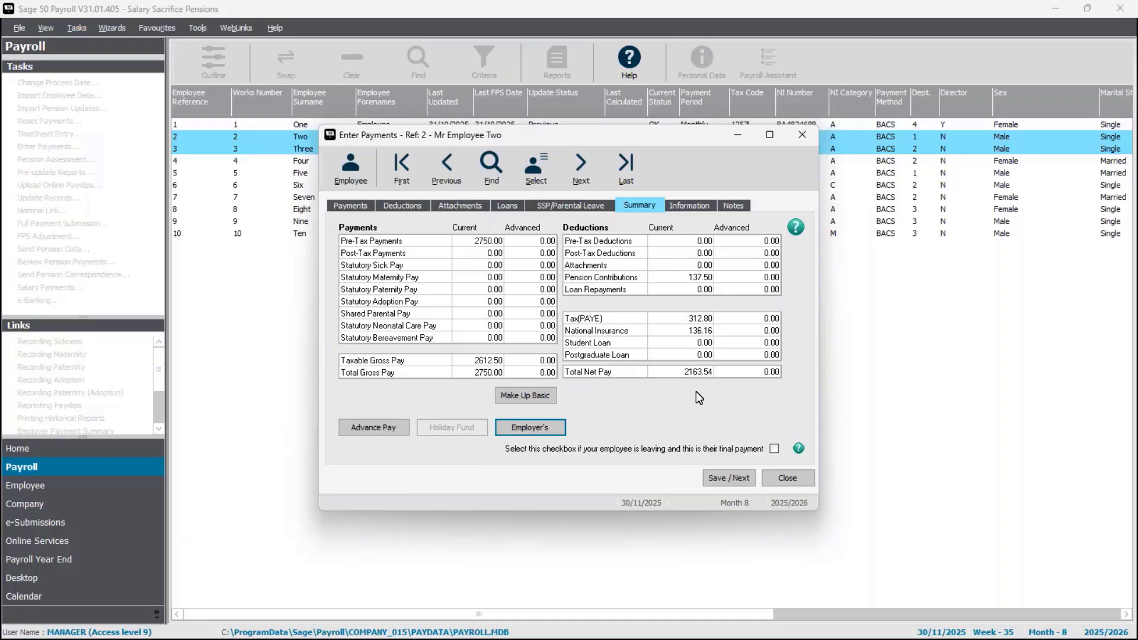
pyautogui.click(727, 478)
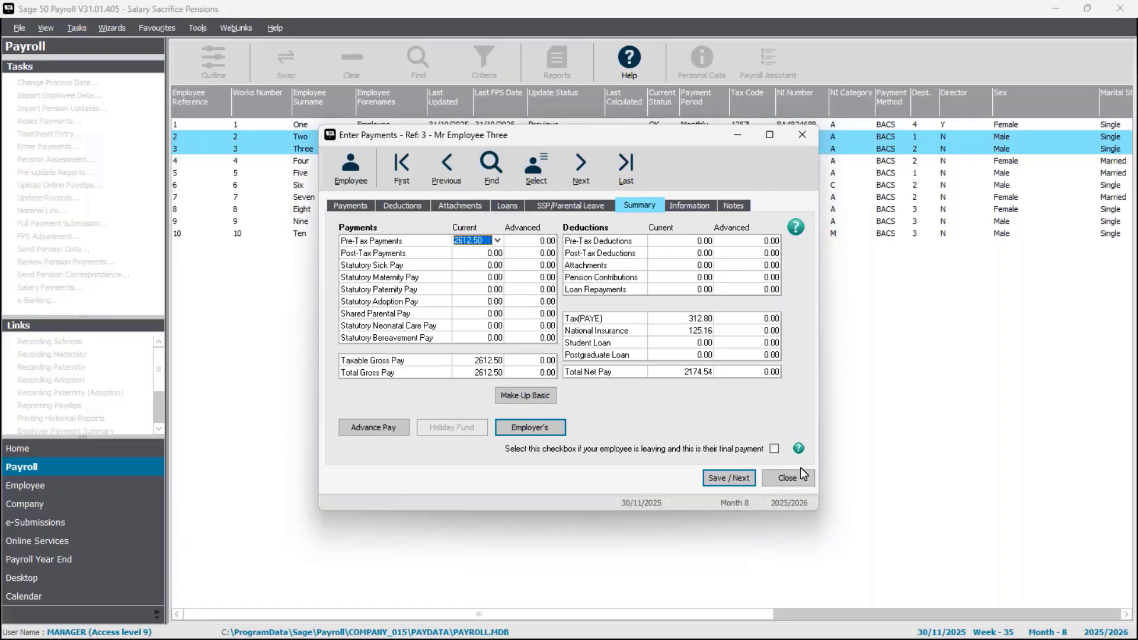
pyautogui.click(788, 479)
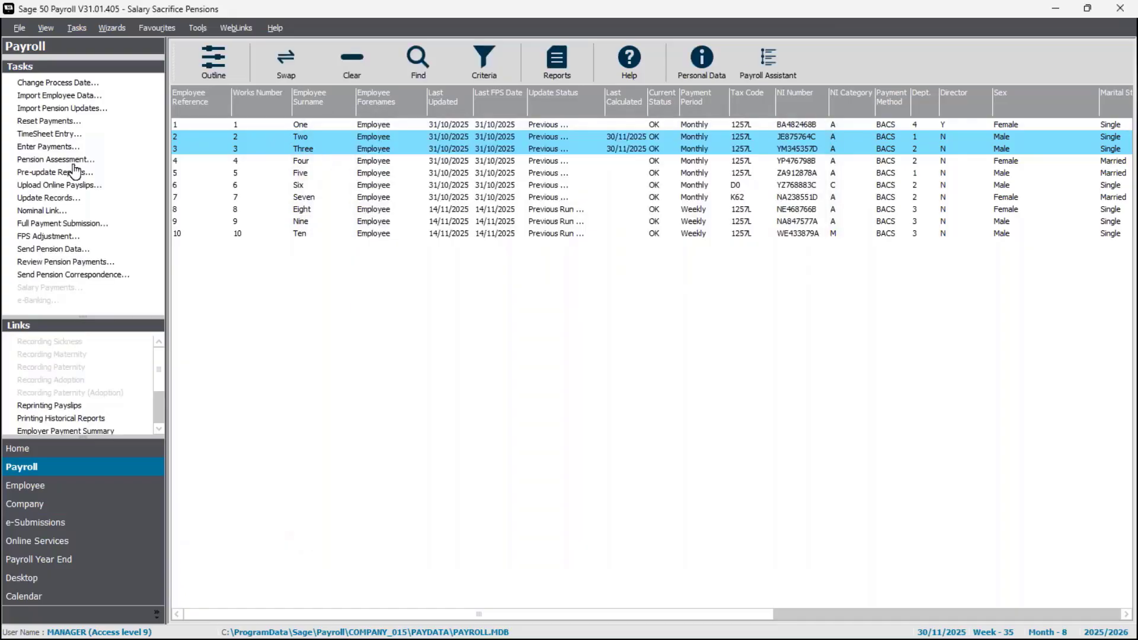
# - Preview the Laser (2 per A4 sheet) payslips from the pre-update reports, compare employees 2 and 3, and close the reports
pyautogui.click(57, 184)
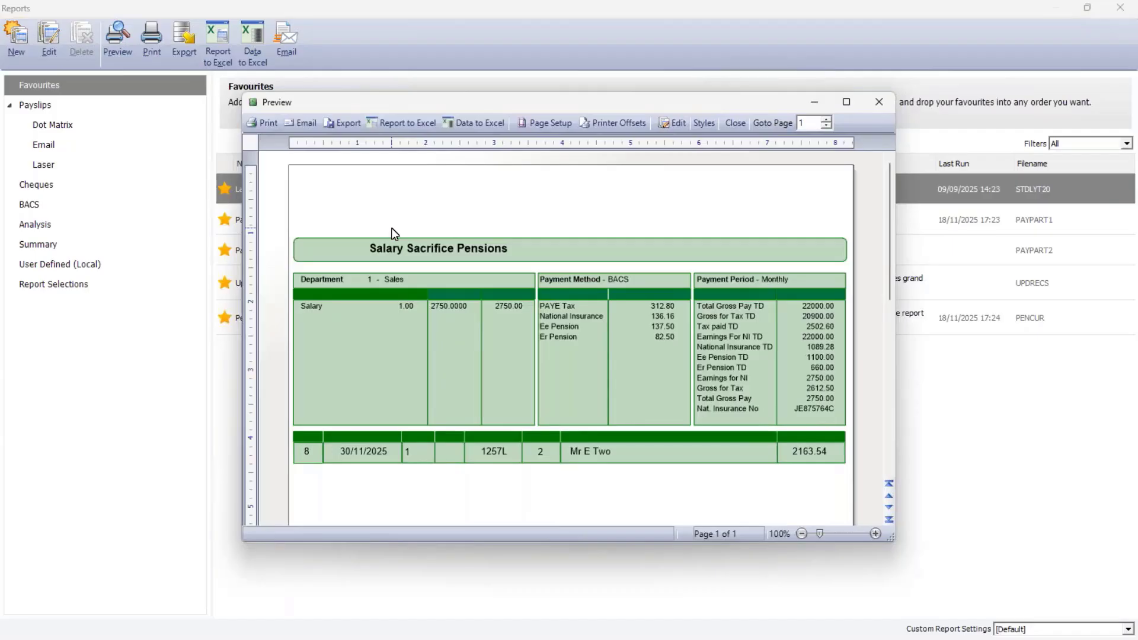
pyautogui.click(846, 102)
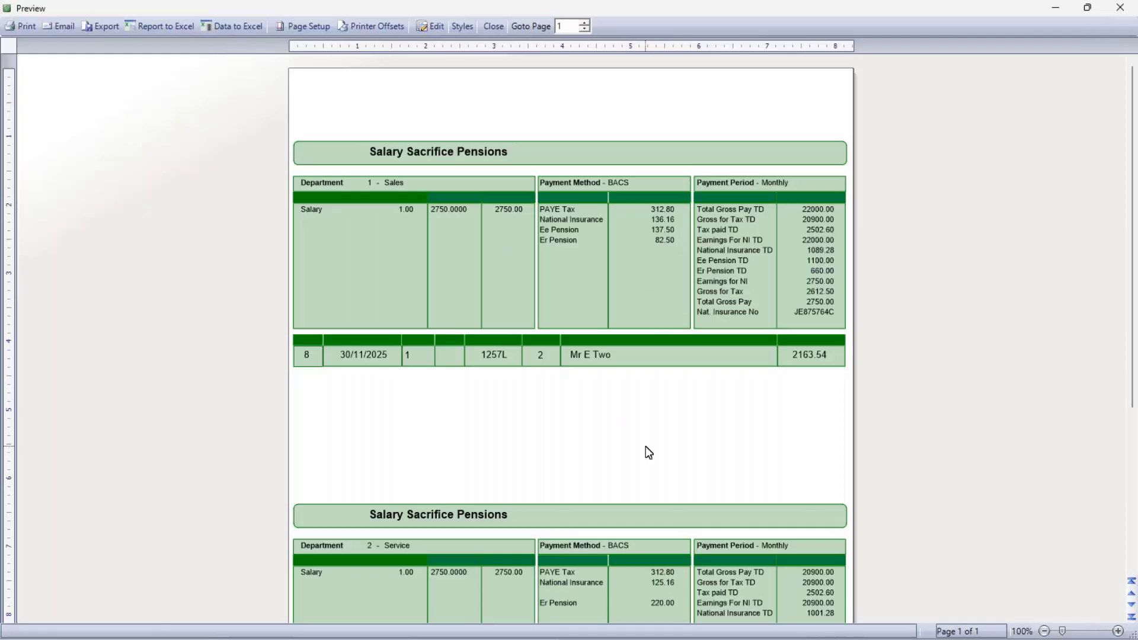
pyautogui.scroll(-3, 646, 447)
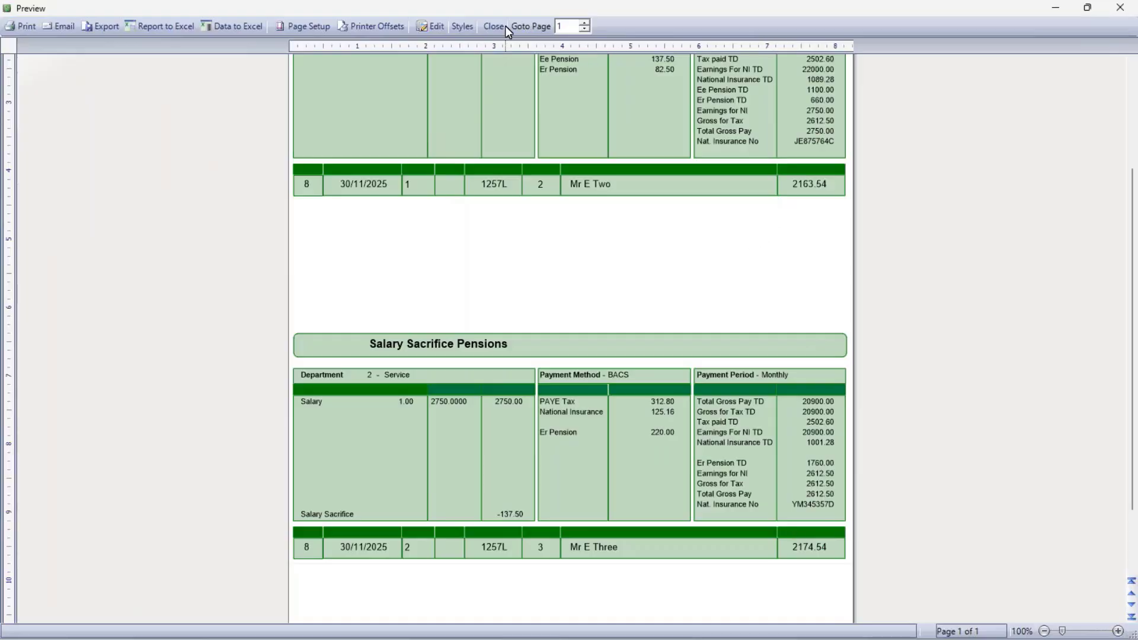
pyautogui.click(481, 24)
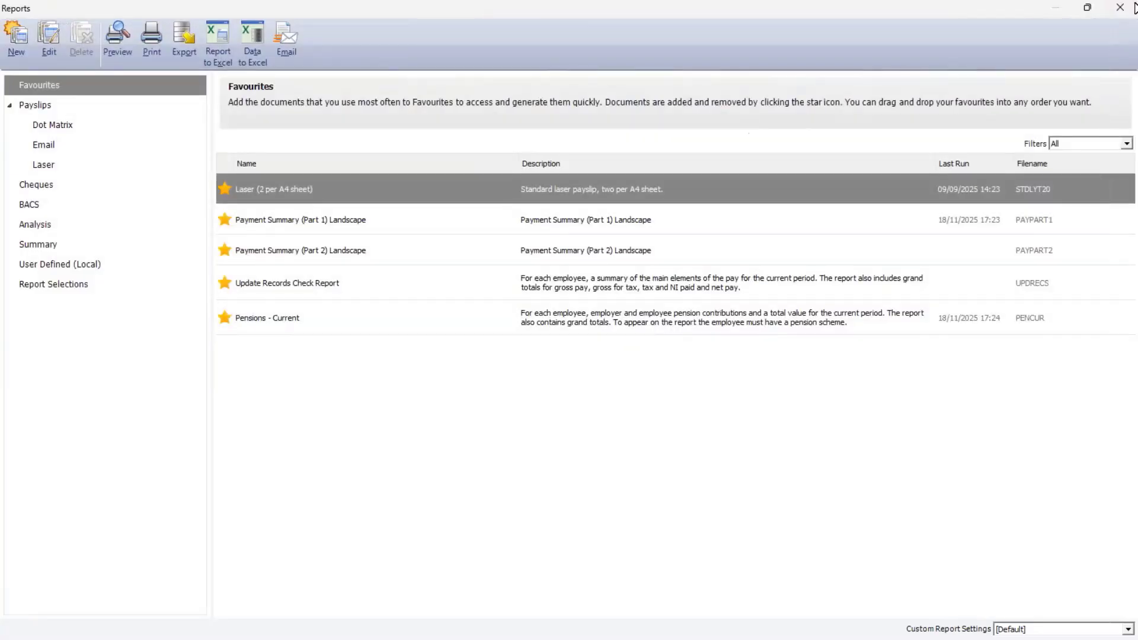
pyautogui.click(1120, 8)
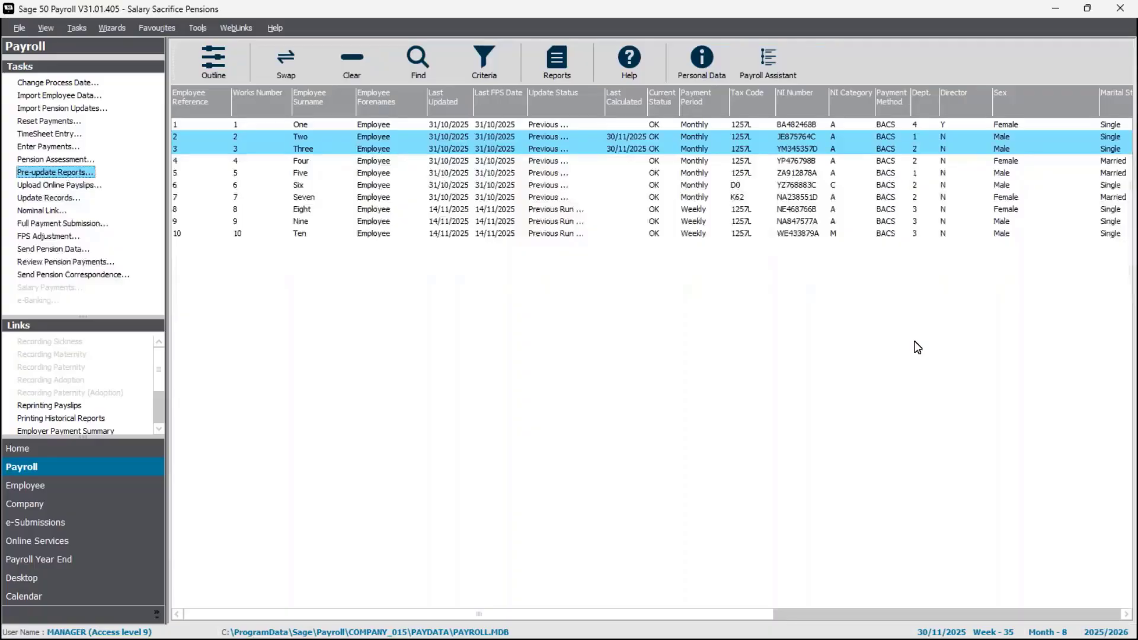
# - Examine the contribution settings of the Sal Sac Pension scheme on employee 4's record, then cancel out and close the record
pyautogui.click(330, 71)
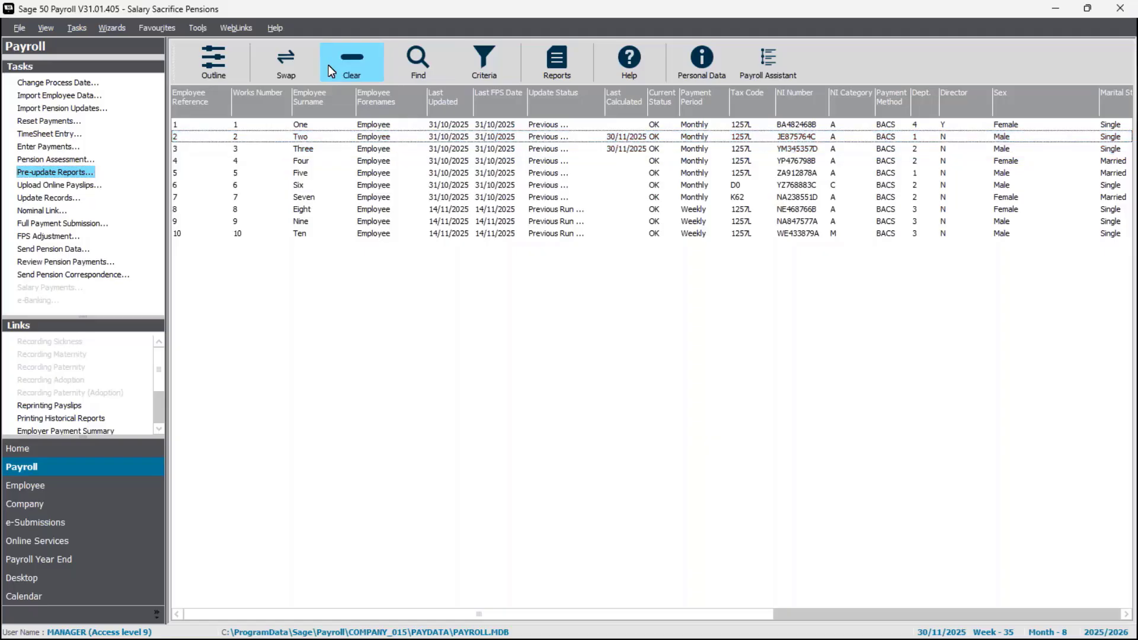
pyautogui.click(306, 162)
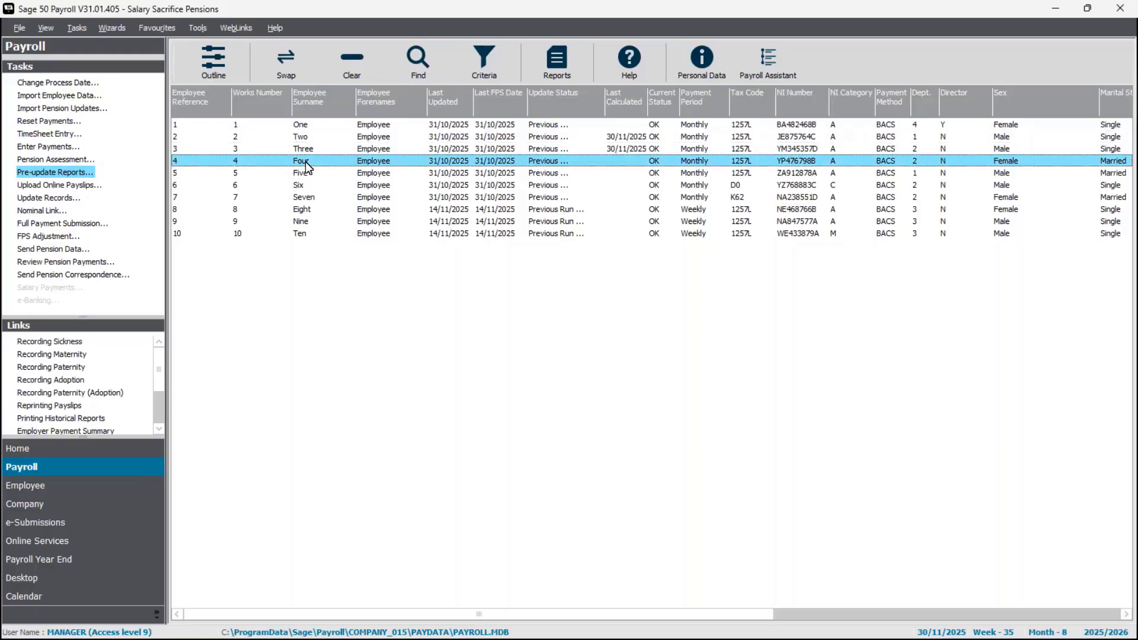
pyautogui.rightClick(301, 161)
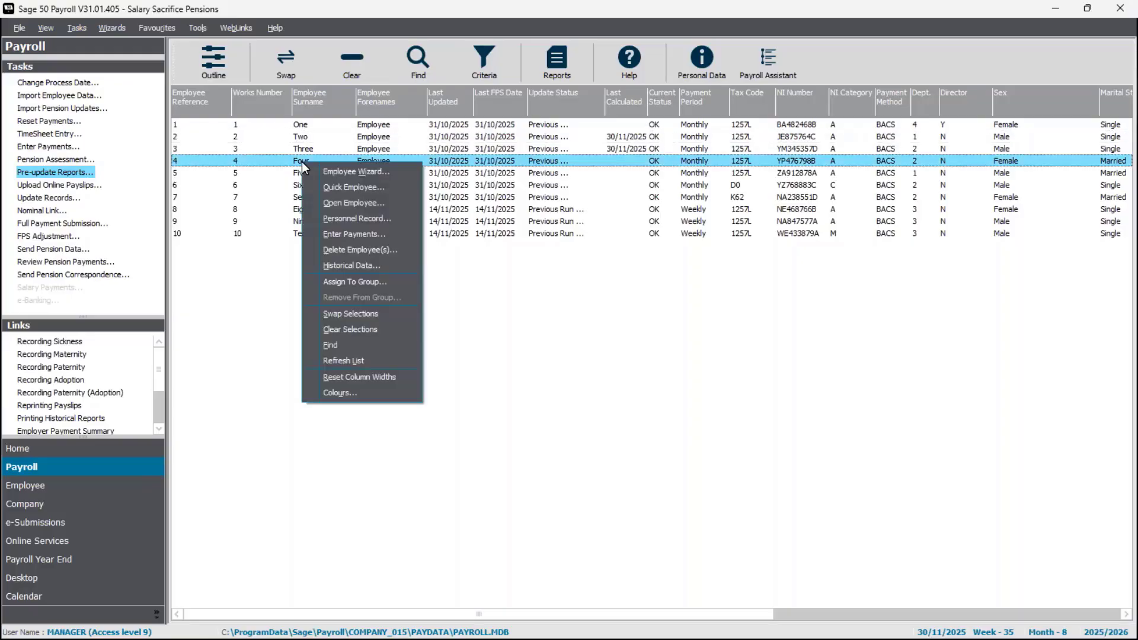
pyautogui.click(336, 201)
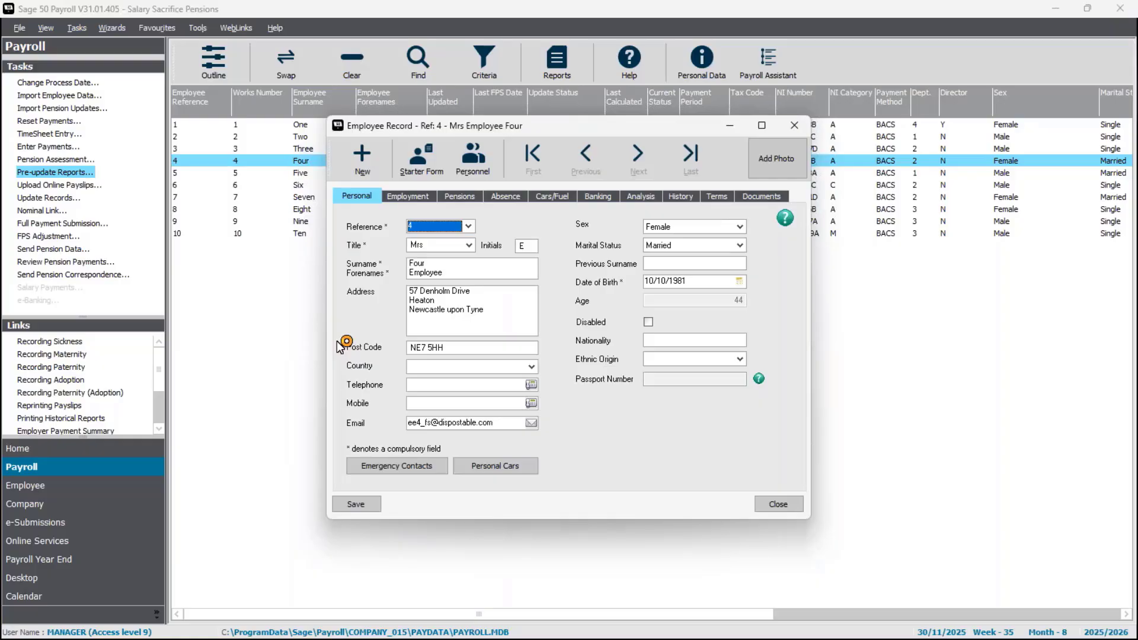
pyautogui.click(466, 198)
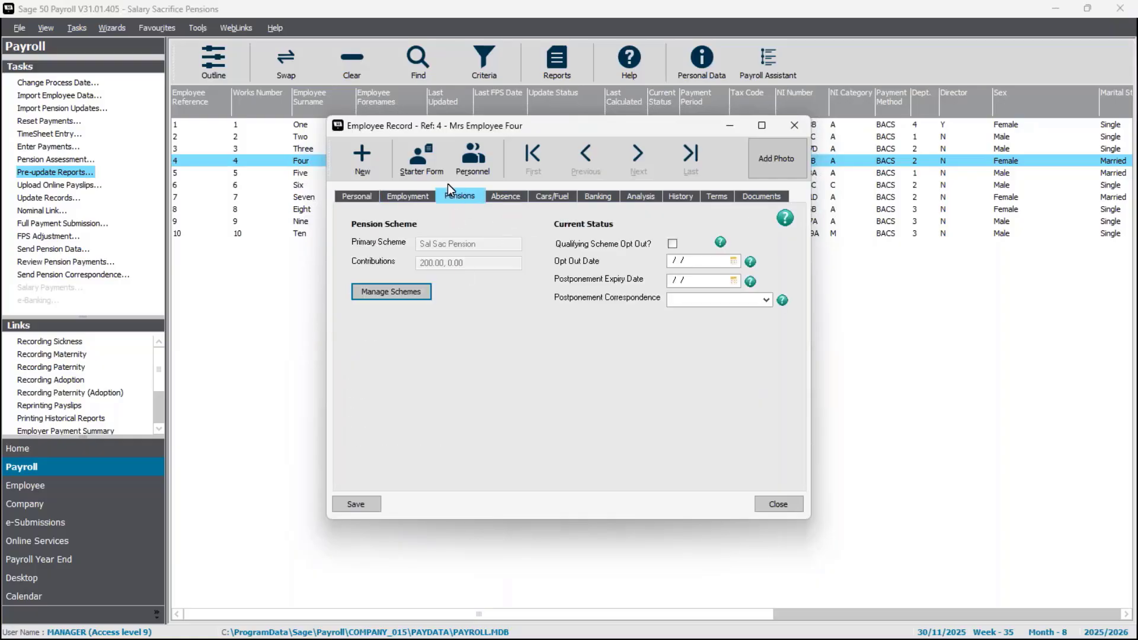
pyautogui.click(385, 295)
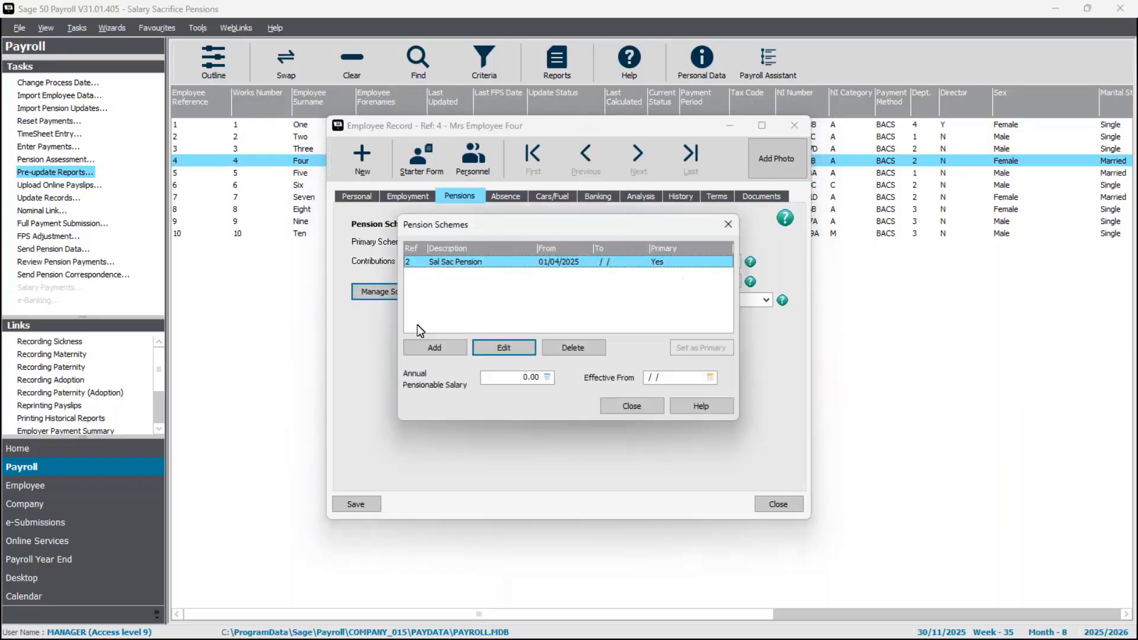
pyautogui.click(497, 353)
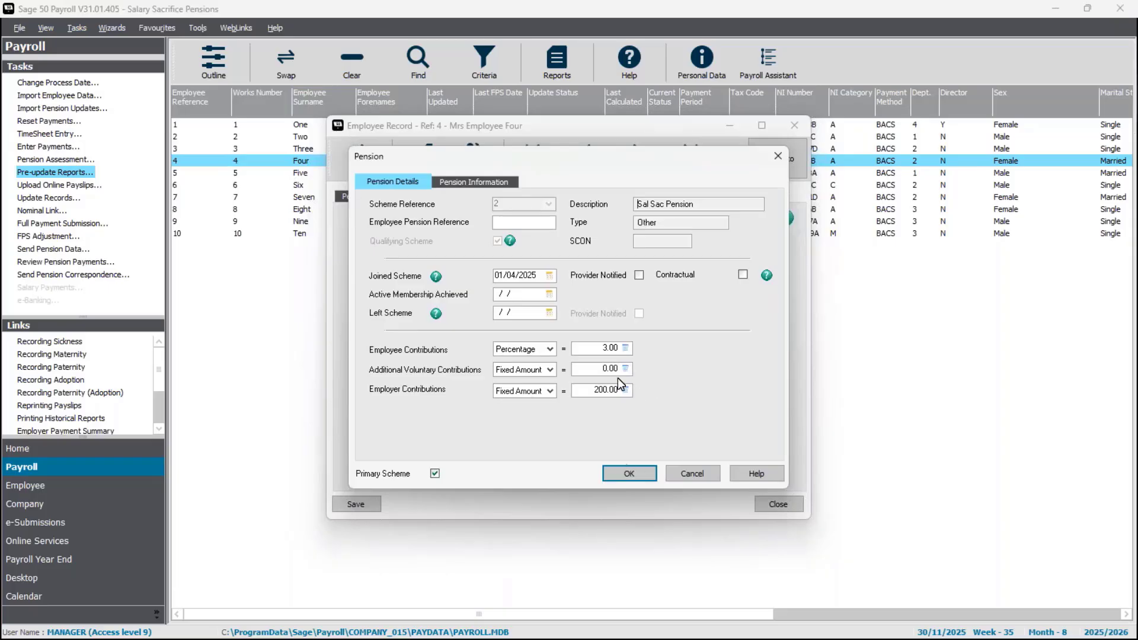
pyautogui.click(671, 479)
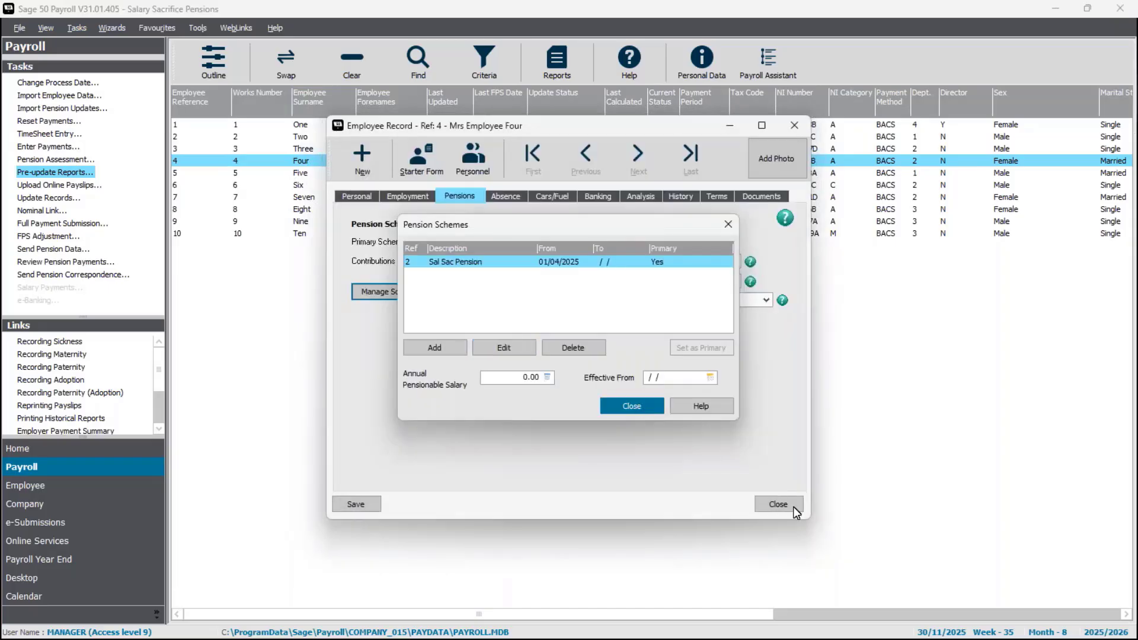
pyautogui.press('Escape')
pyautogui.click(764, 504)
# - Enter payments for employee 4 without checking for legislation updates, and review the pay summary and employer's contributions
pyautogui.click(38, 146)
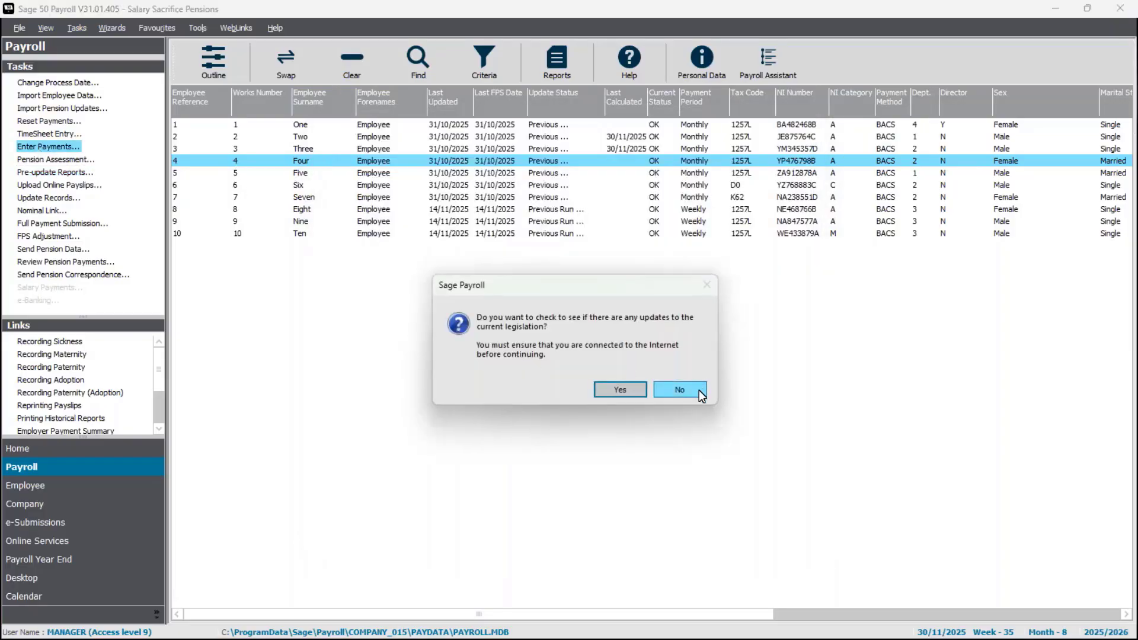
pyautogui.click(699, 390)
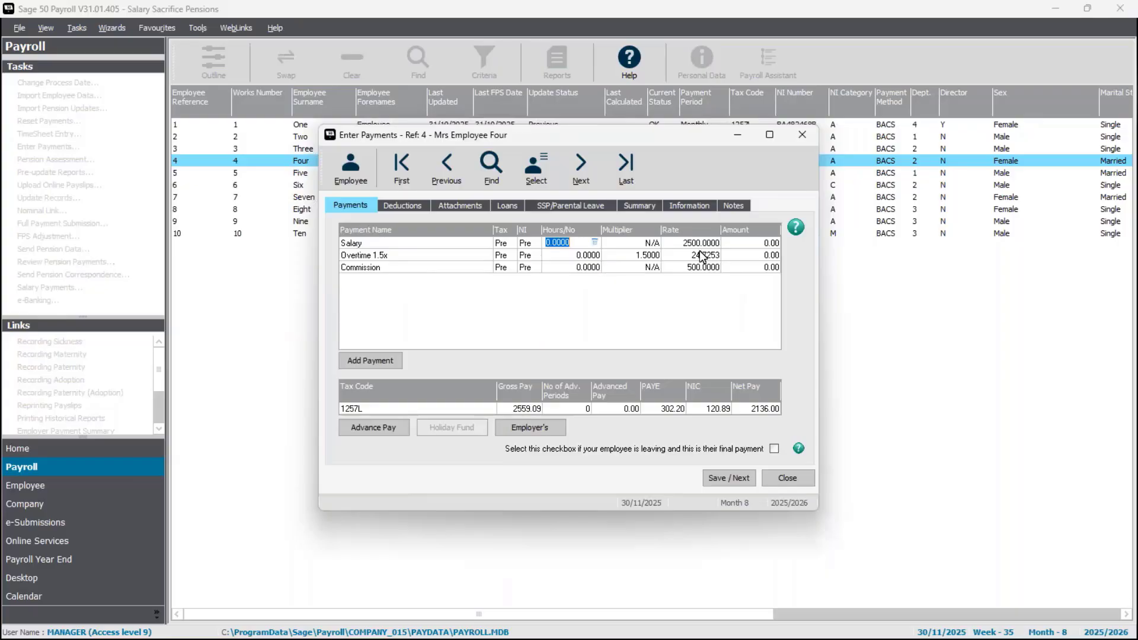
pyautogui.click(701, 244)
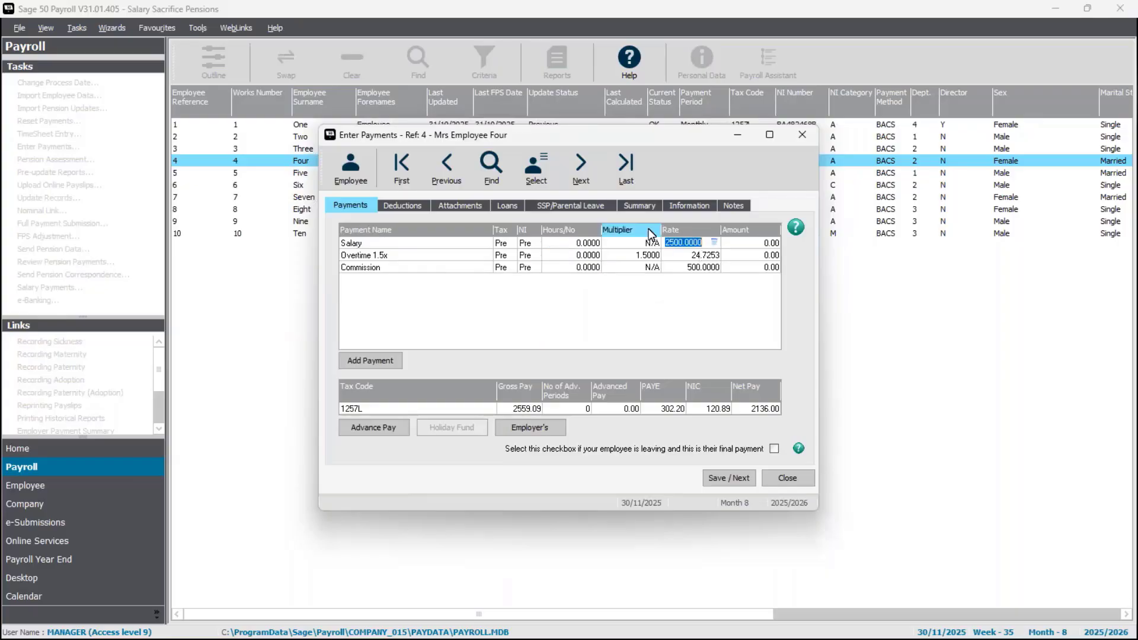
pyautogui.click(644, 205)
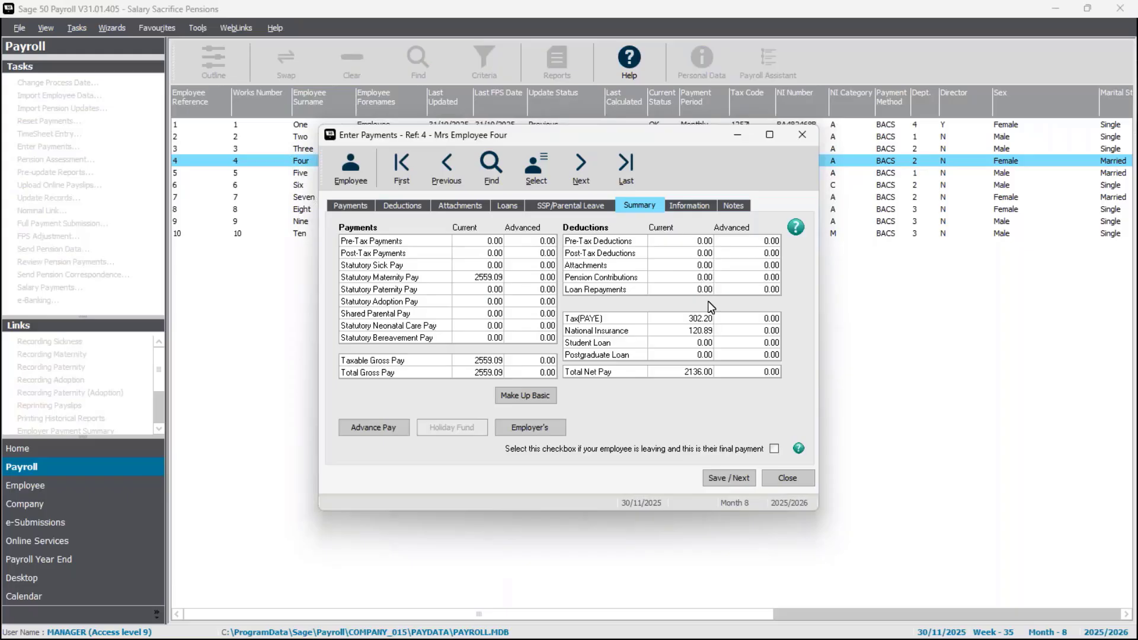
pyautogui.click(529, 427)
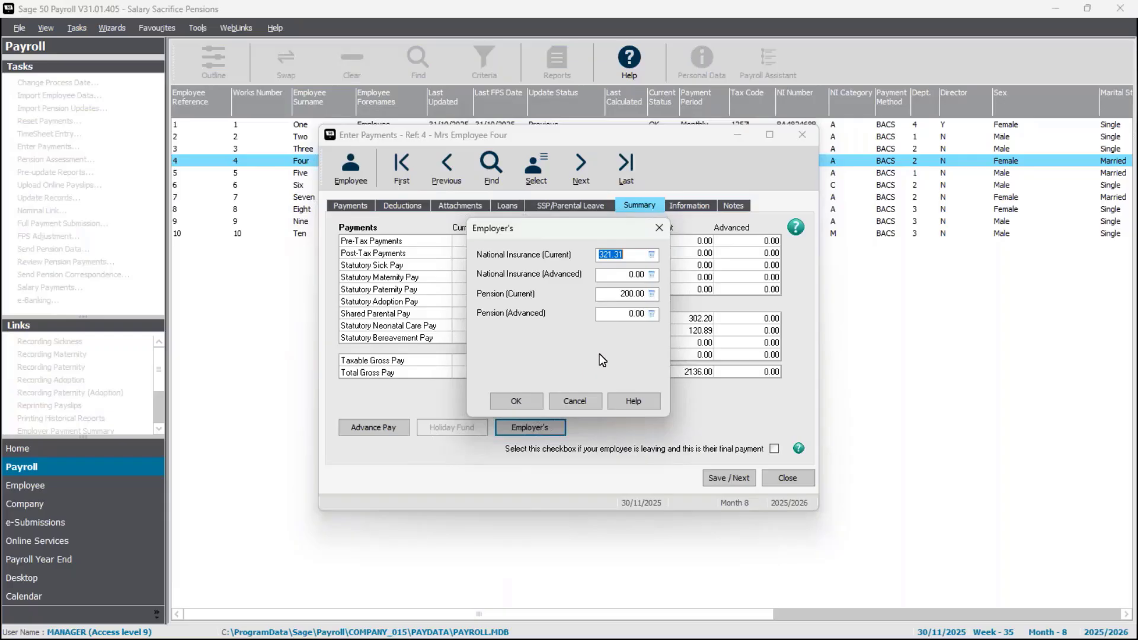
pyautogui.click(517, 401)
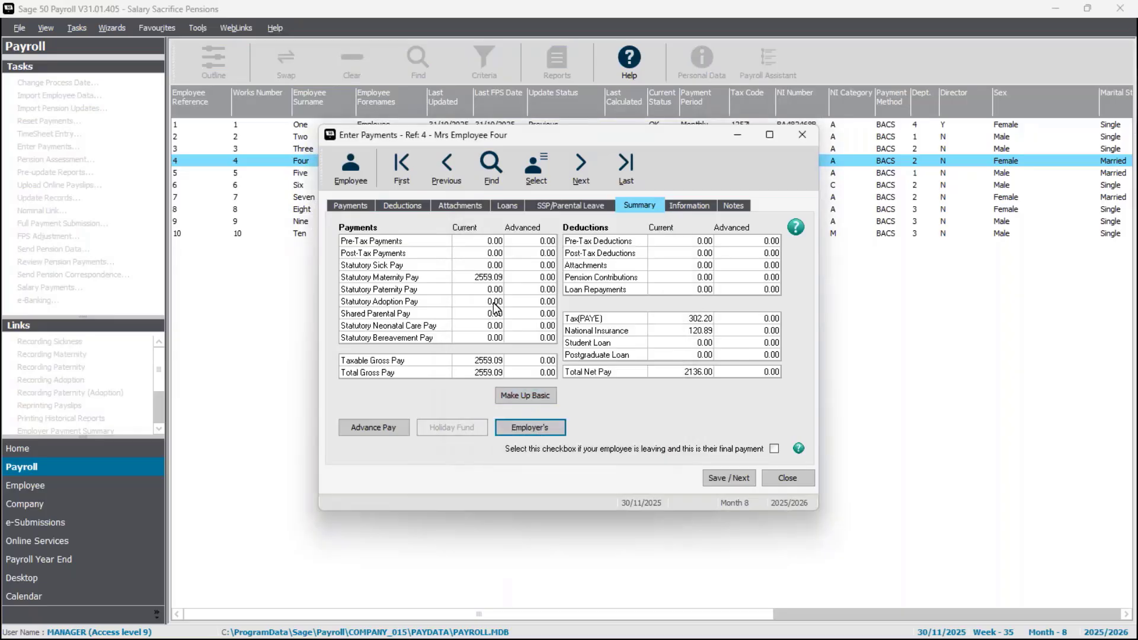
# - Compare employee 4's payment lines with the pay summary, then close the payments and clear the employee selection
pyautogui.click(354, 204)
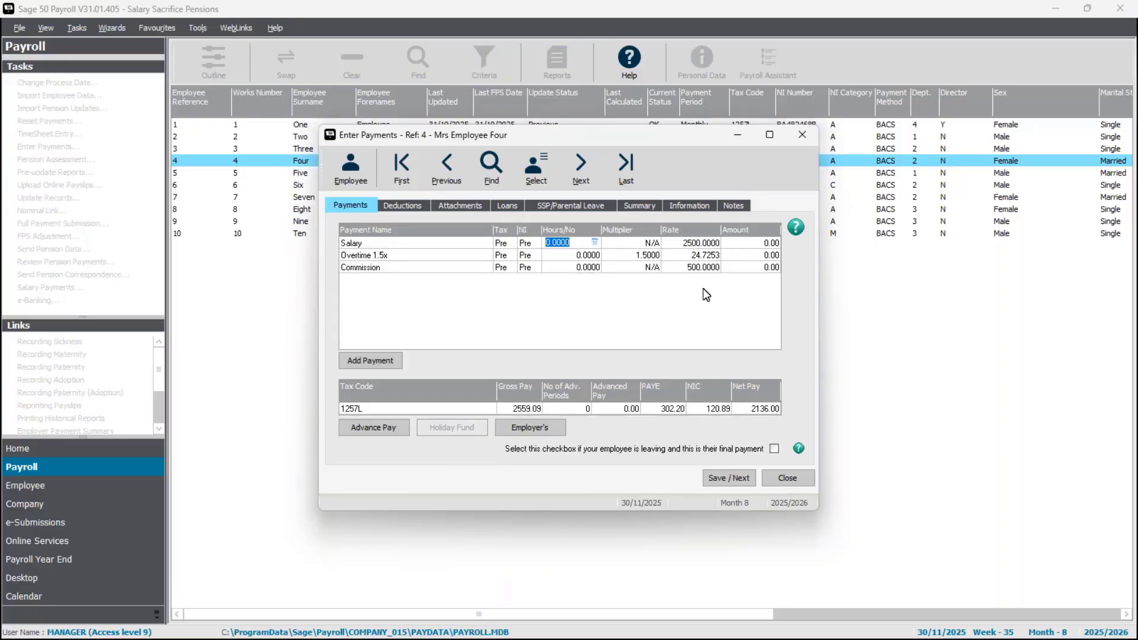
pyautogui.click(646, 209)
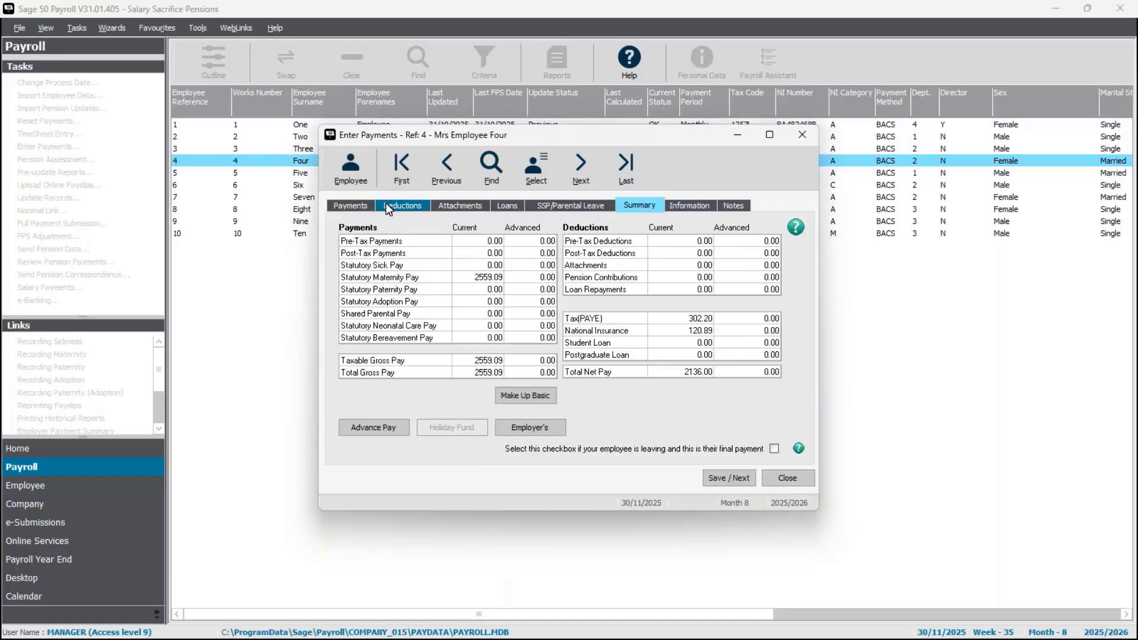
pyautogui.click(356, 205)
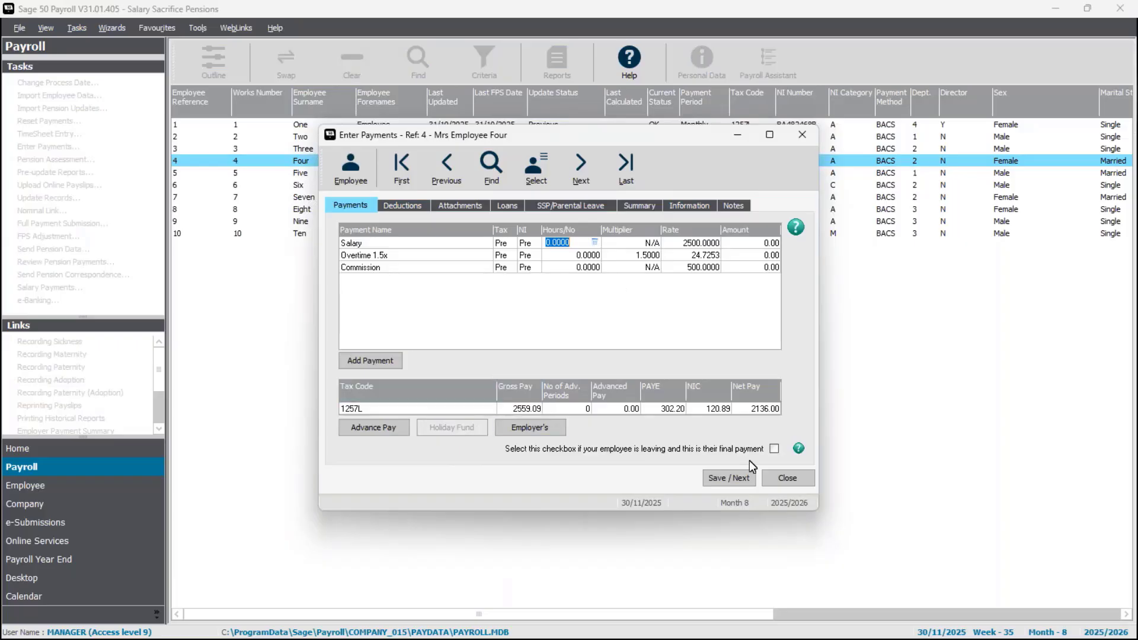
pyautogui.click(792, 481)
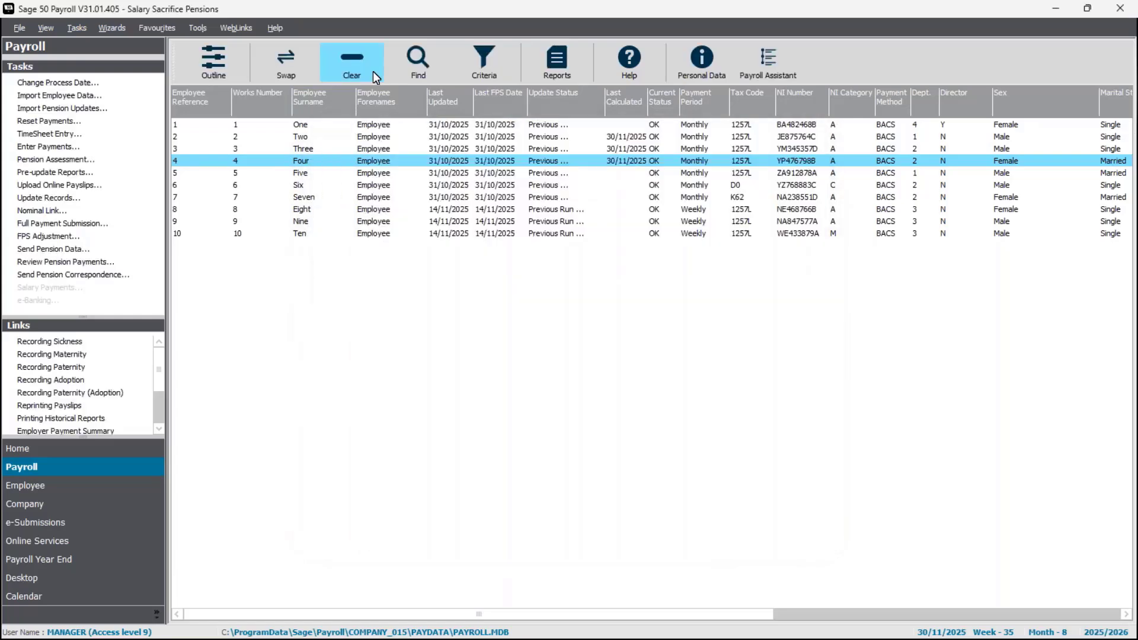
pyautogui.click(372, 71)
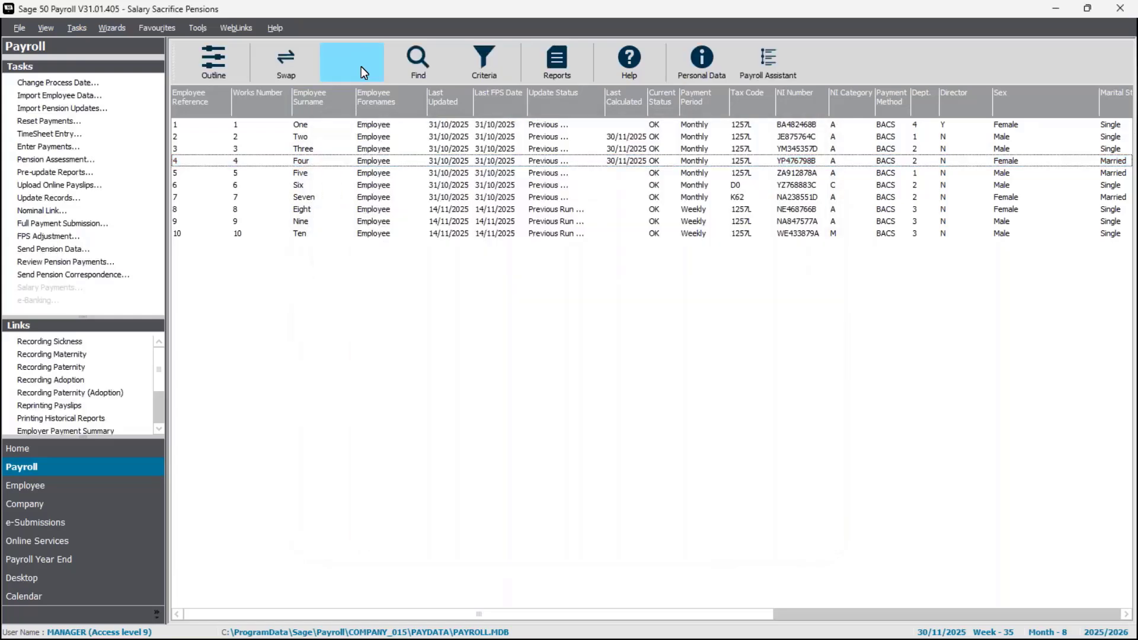
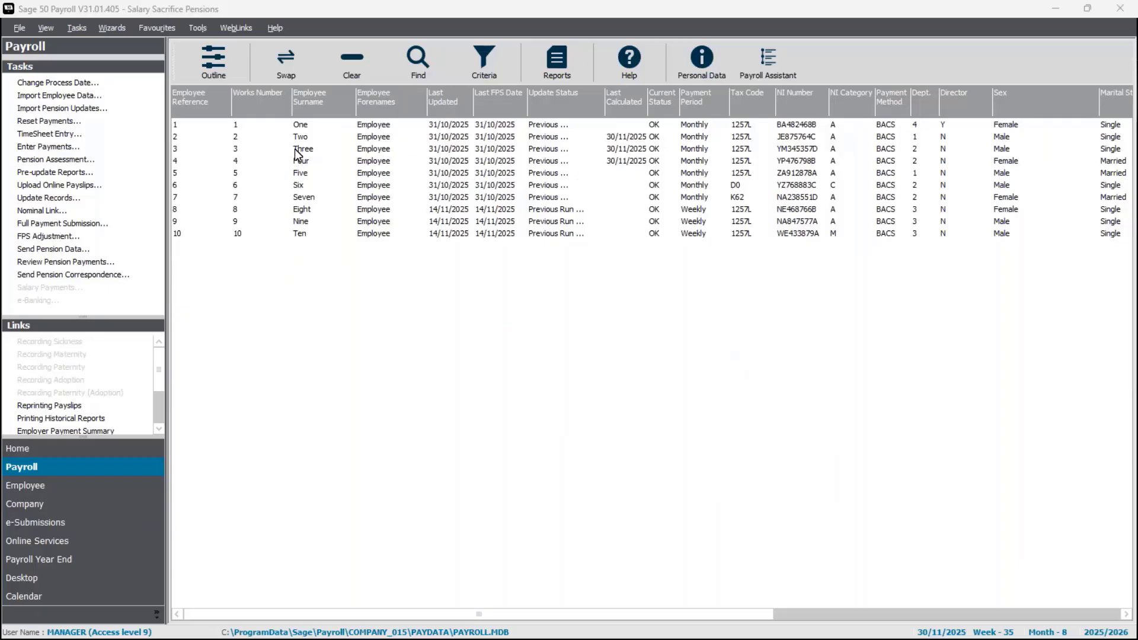
# - Enter payments for employee 3 without a legislation check, review the employer's National Insurance and pension contributions, then cancel out and close
pyautogui.click(296, 150)
pyautogui.click(34, 145)
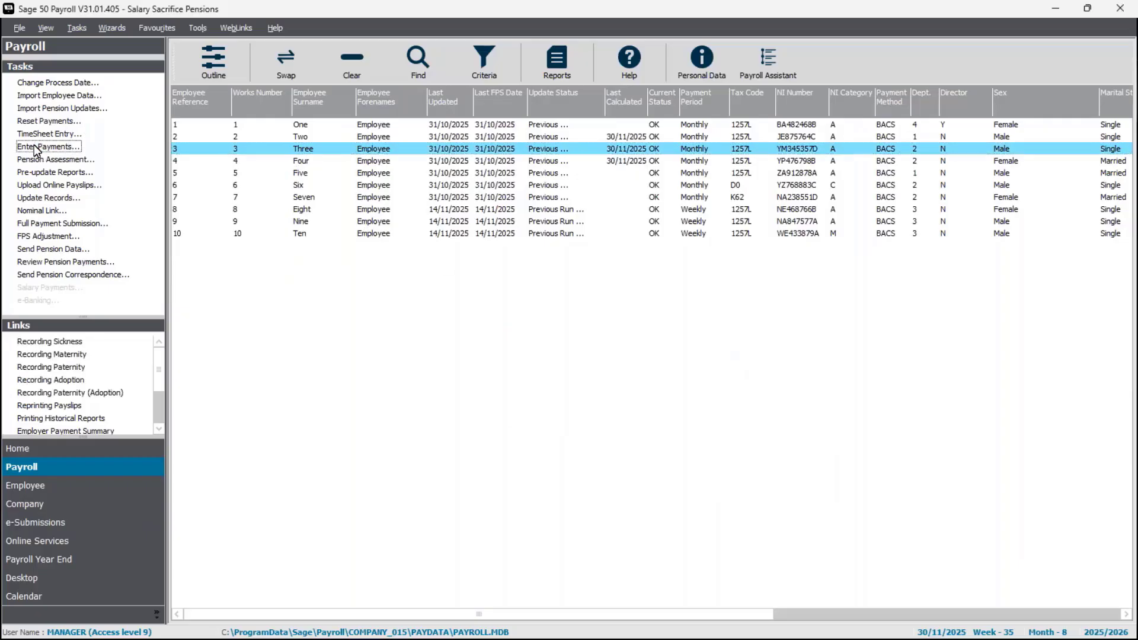
pyautogui.click(688, 390)
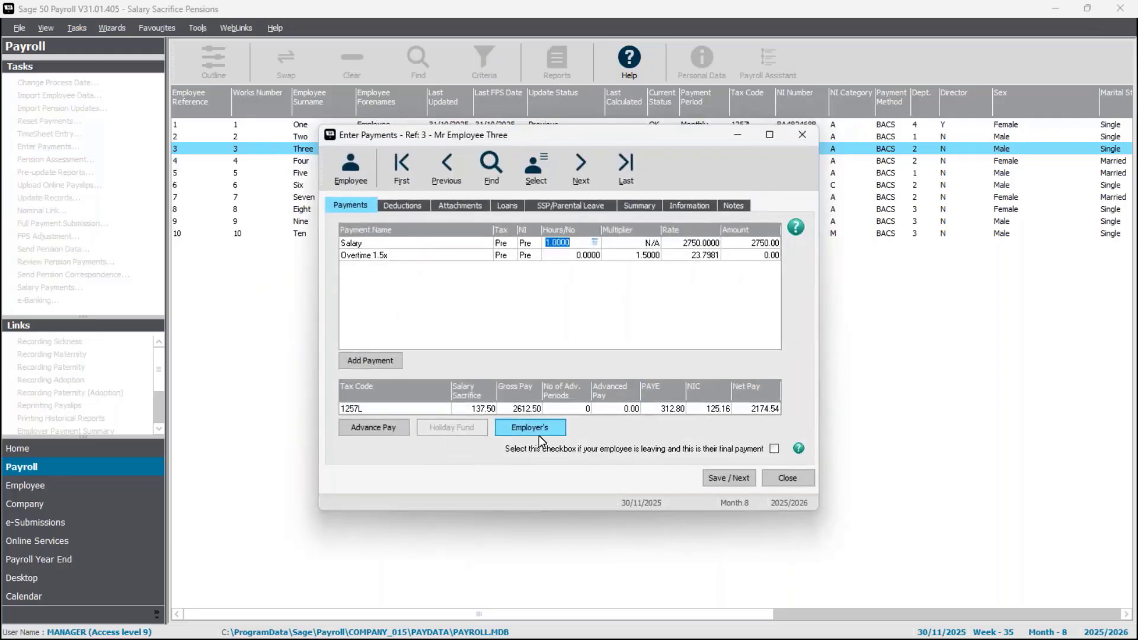
pyautogui.click(532, 431)
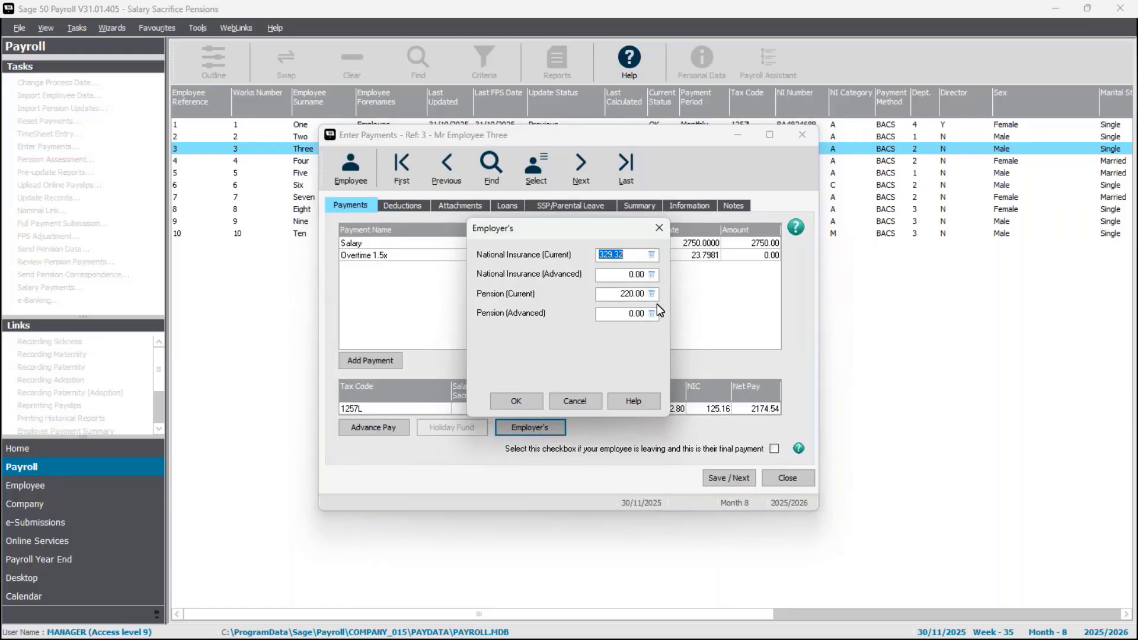
pyautogui.click(583, 400)
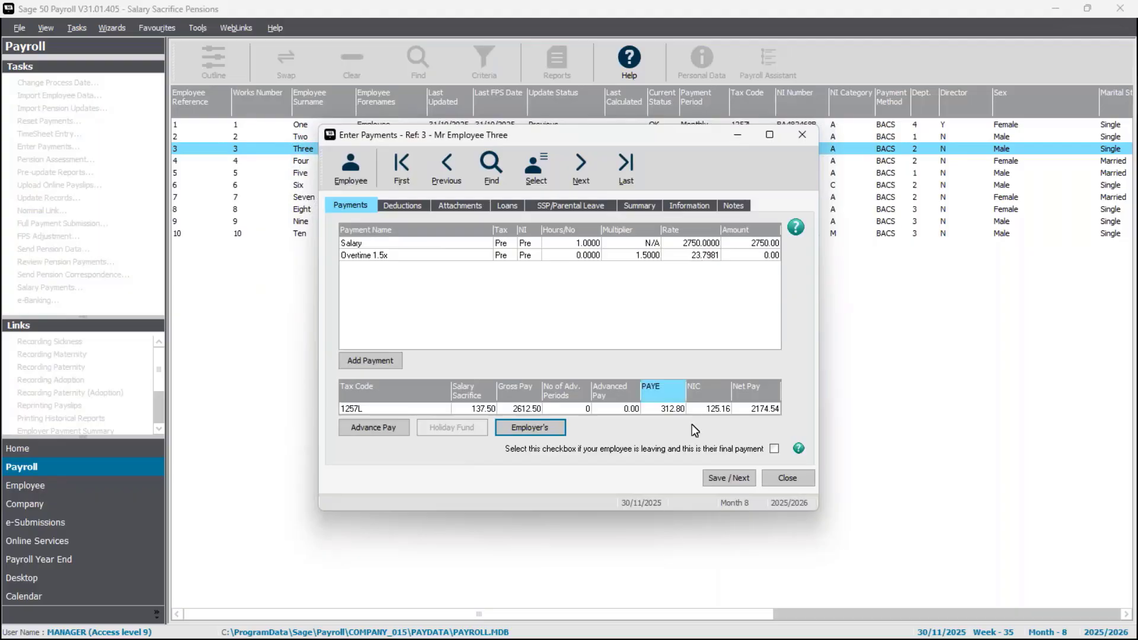
pyautogui.click(779, 474)
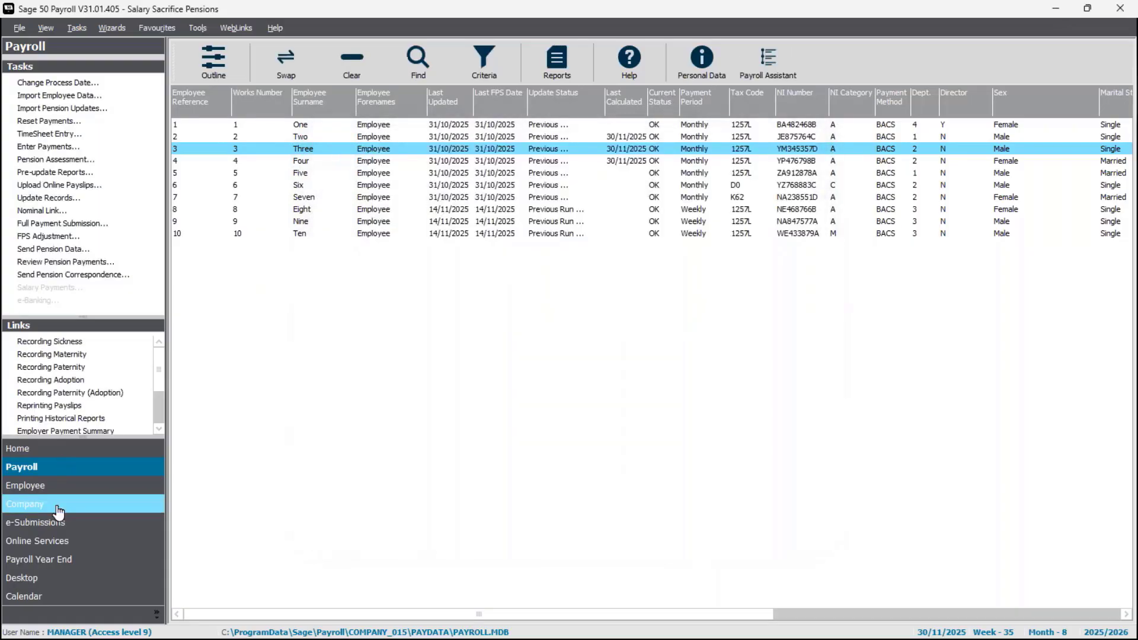
# - Enable Add Employer NI Savings to pension contribution on the company's Sal Sac Pension scheme, accepting the scheme-in-use warning, and close the schemes
pyautogui.click(58, 508)
pyautogui.click(48, 96)
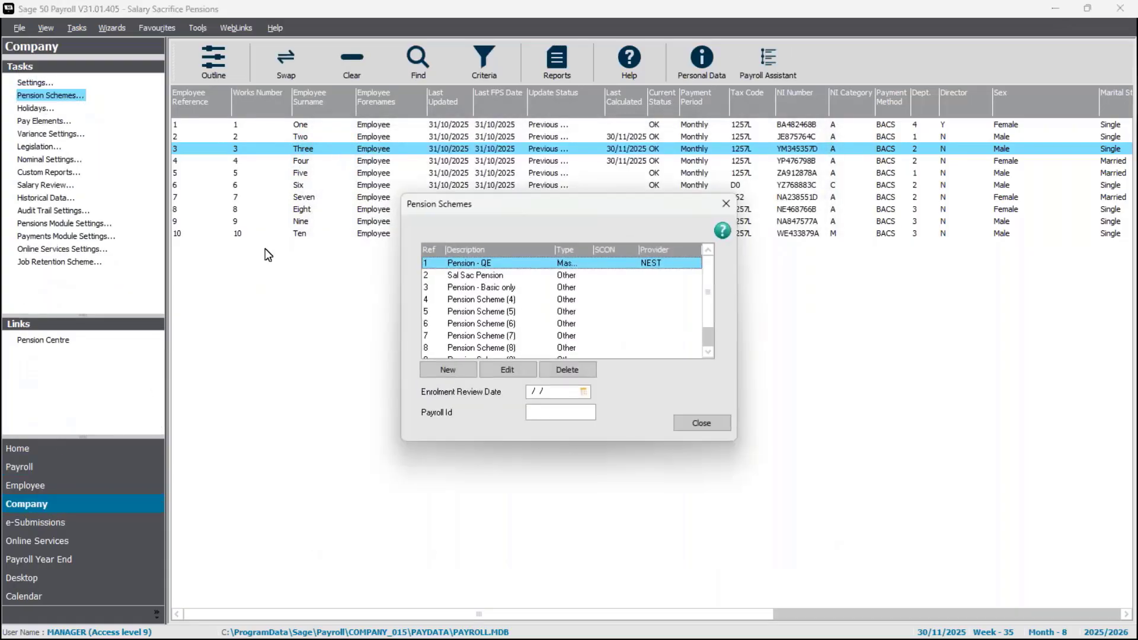
pyautogui.click(450, 277)
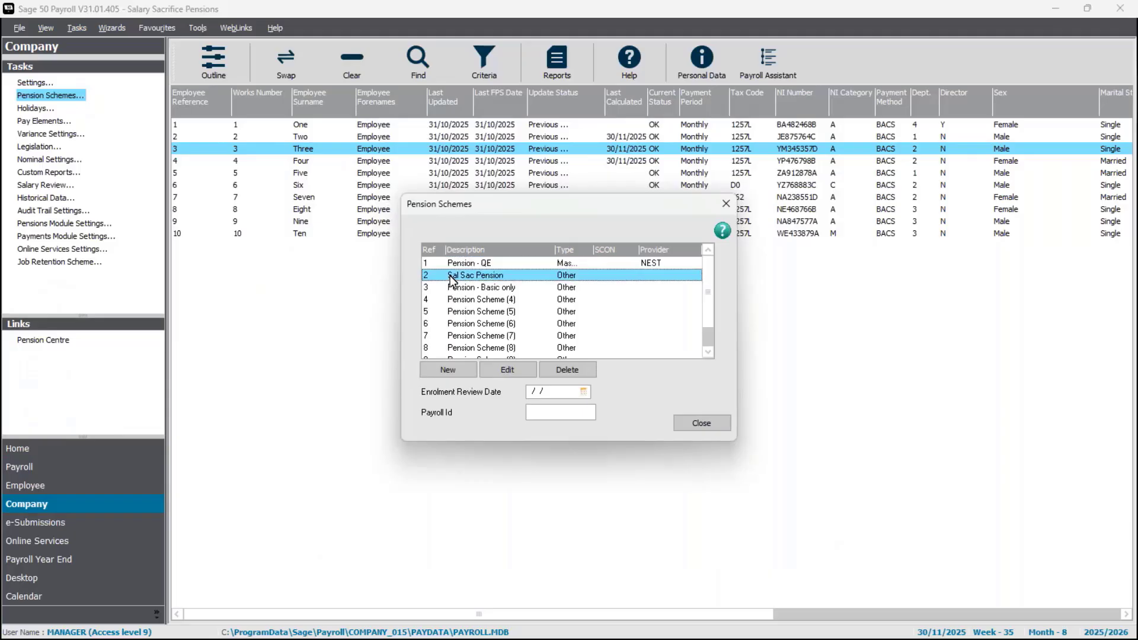
pyautogui.click(498, 374)
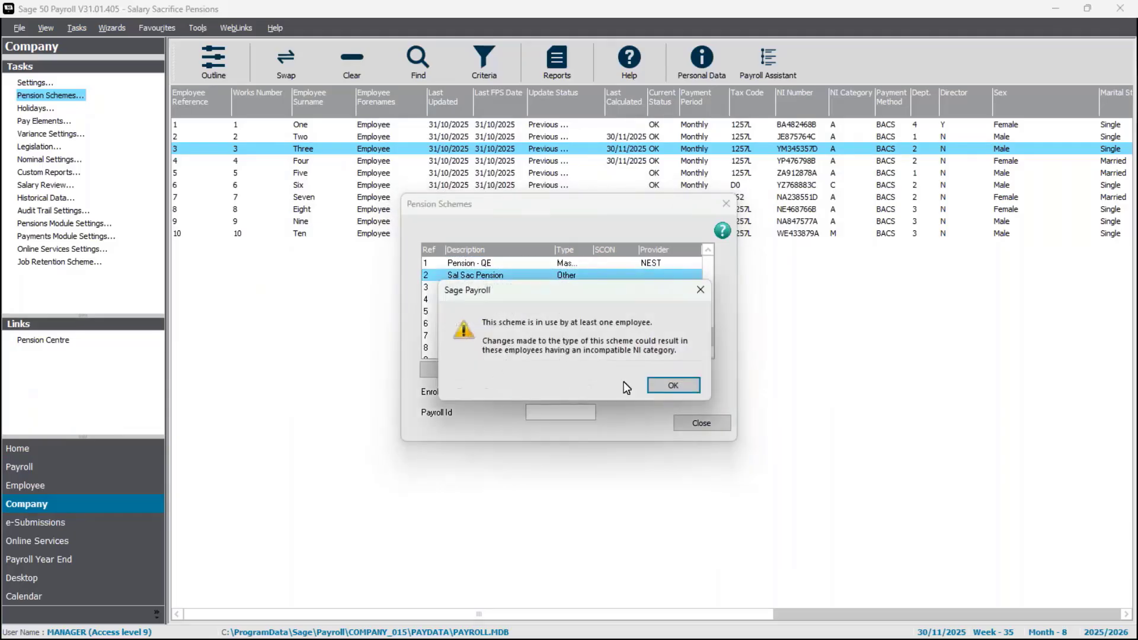
pyautogui.click(664, 382)
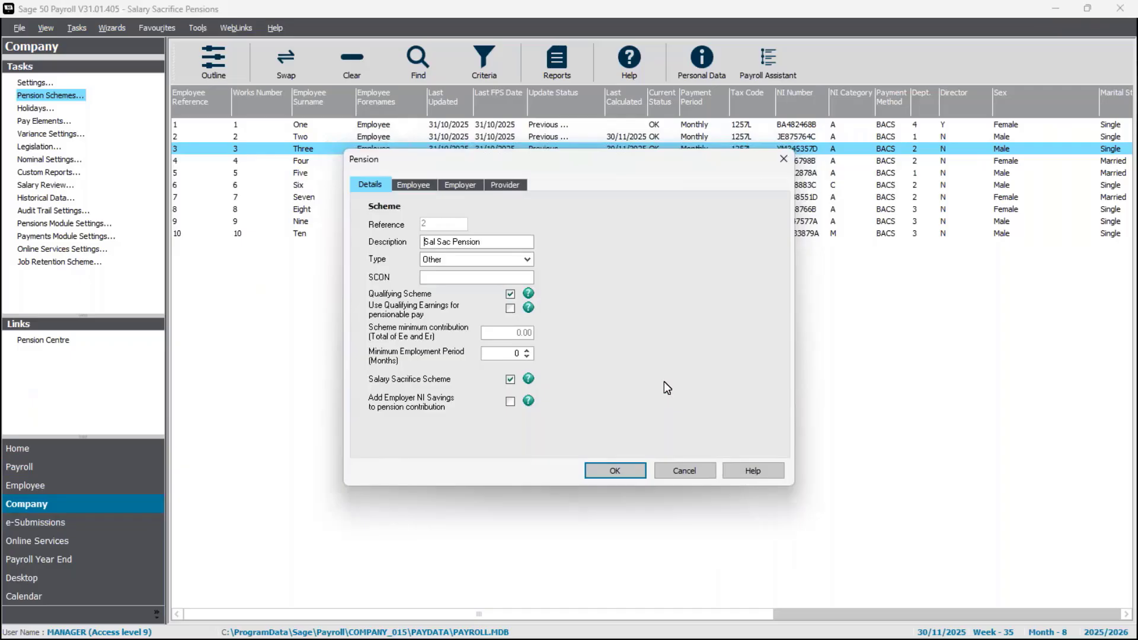
pyautogui.click(511, 401)
pyautogui.click(615, 472)
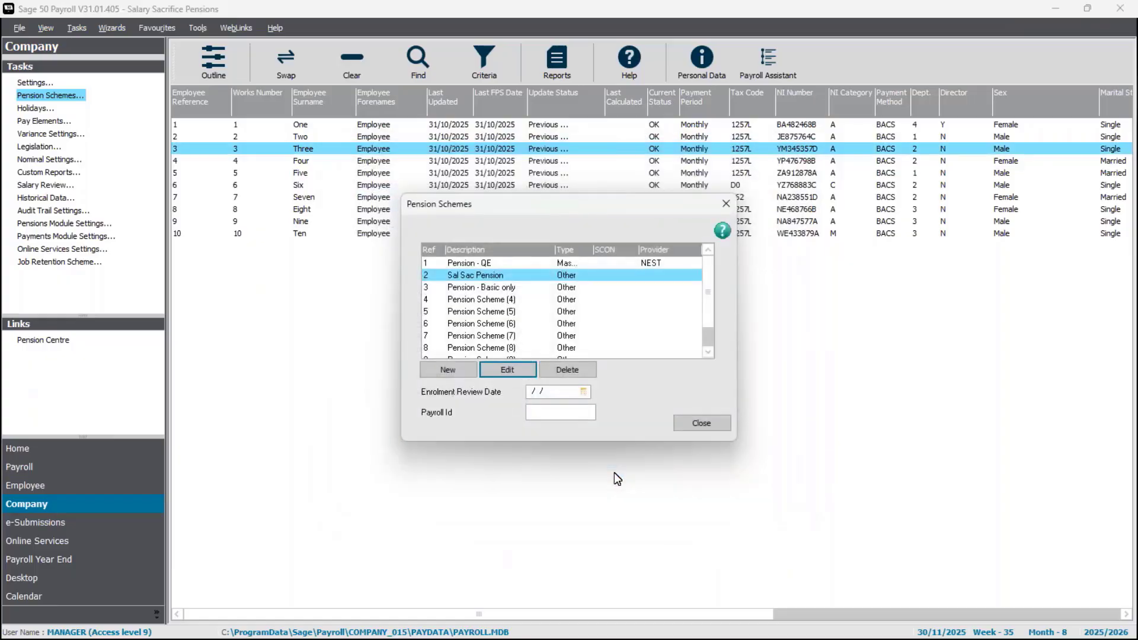
pyautogui.click(701, 422)
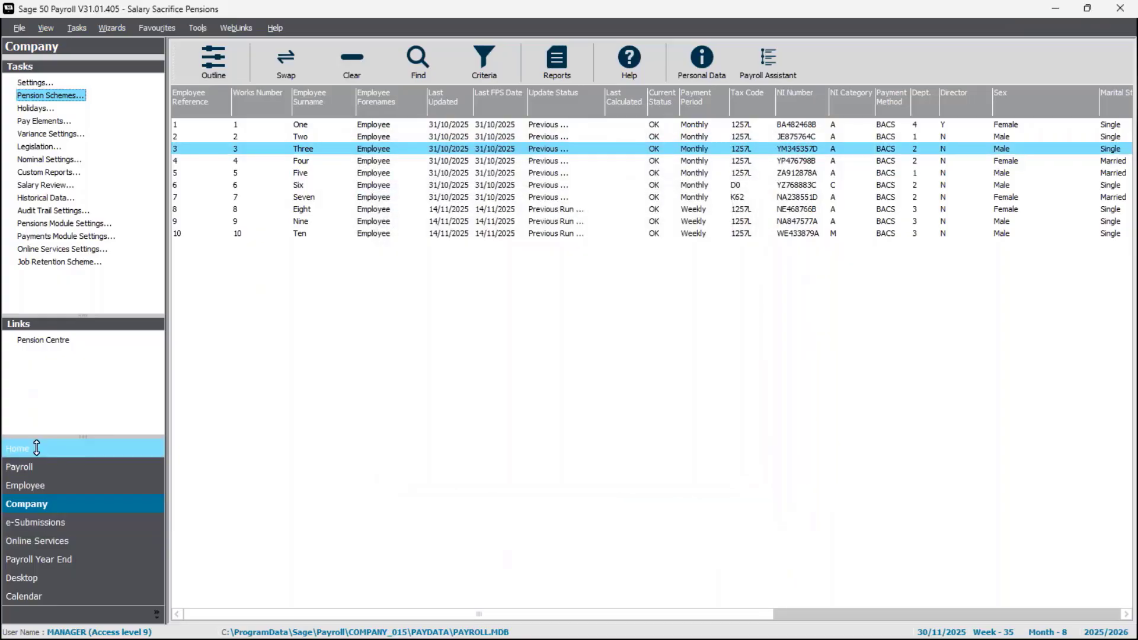
# - Enter payments for employee 3 without checking for legislation updates, setting the Overtime 1.5x hours to 10
pyautogui.click(15, 466)
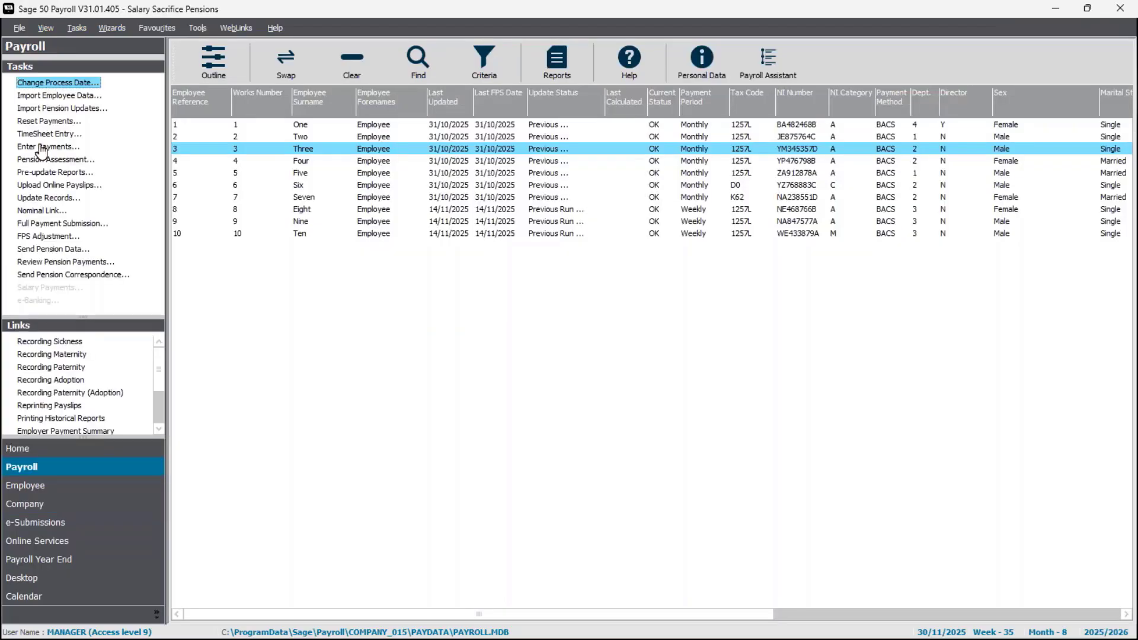
pyautogui.click(39, 147)
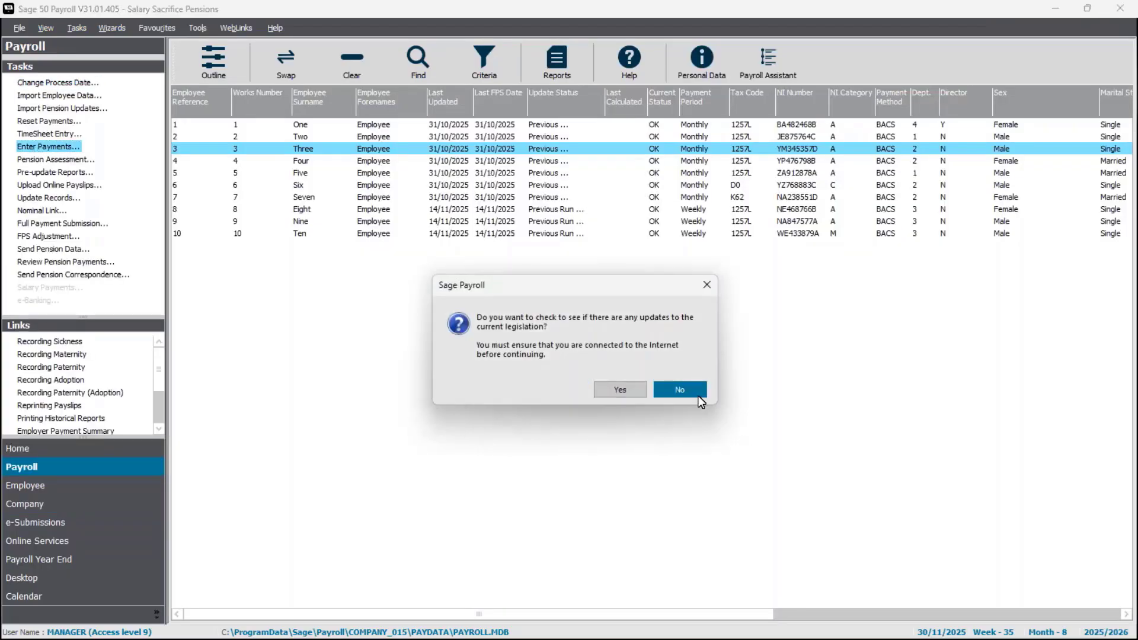
pyautogui.click(700, 399)
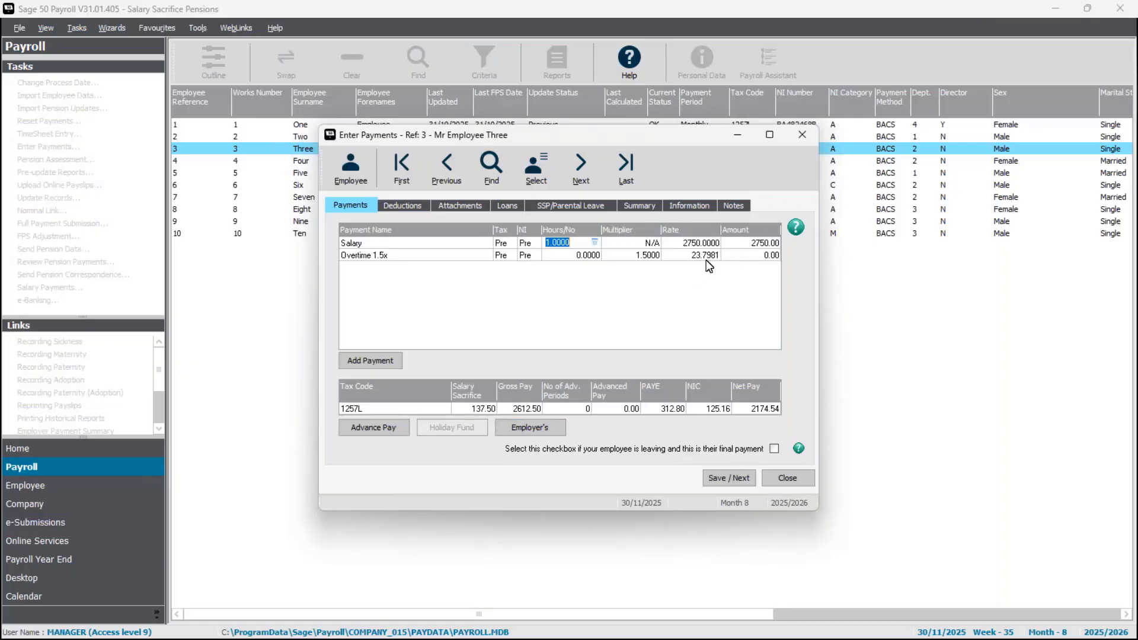
pyautogui.press('Down')
pyautogui.write('10')
pyautogui.press('Tab')
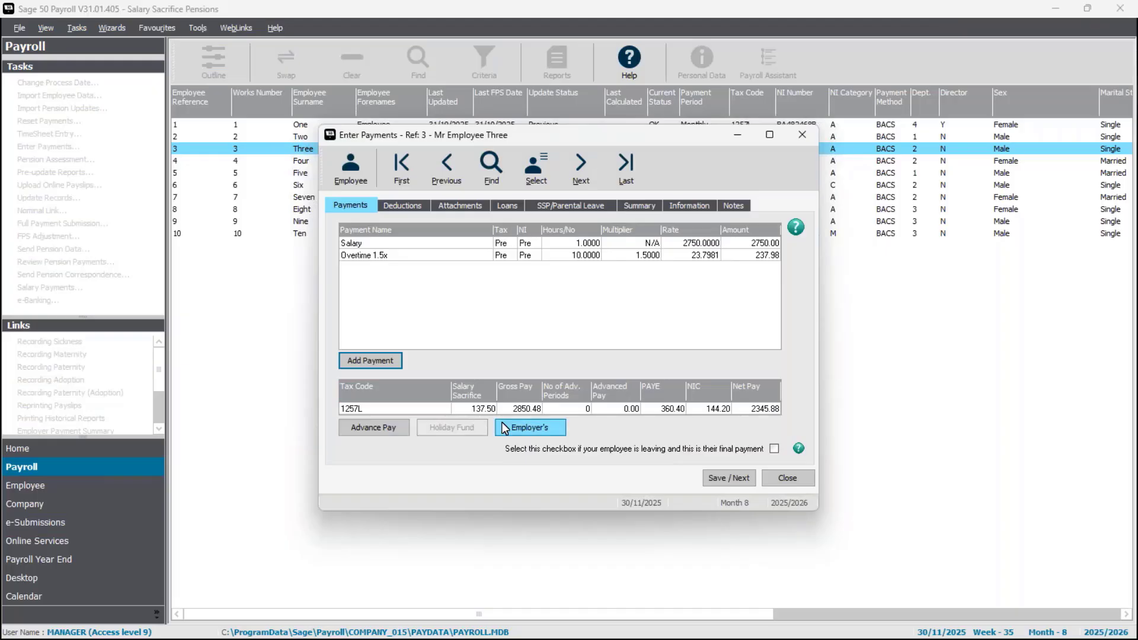
# - Review employee 3's employer's contributions and verify the pension amount in Calculator by multiplying 137.50 by 0.15 and adding 220
pyautogui.click(550, 429)
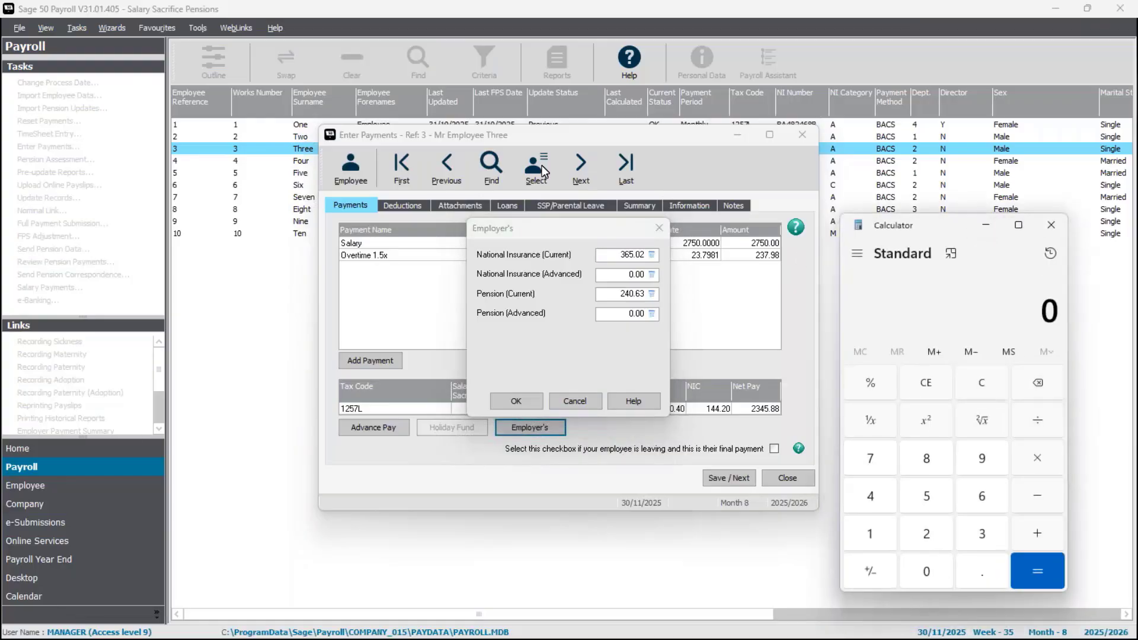
pyautogui.moveTo(544, 227); pyautogui.dragTo(398, 184)
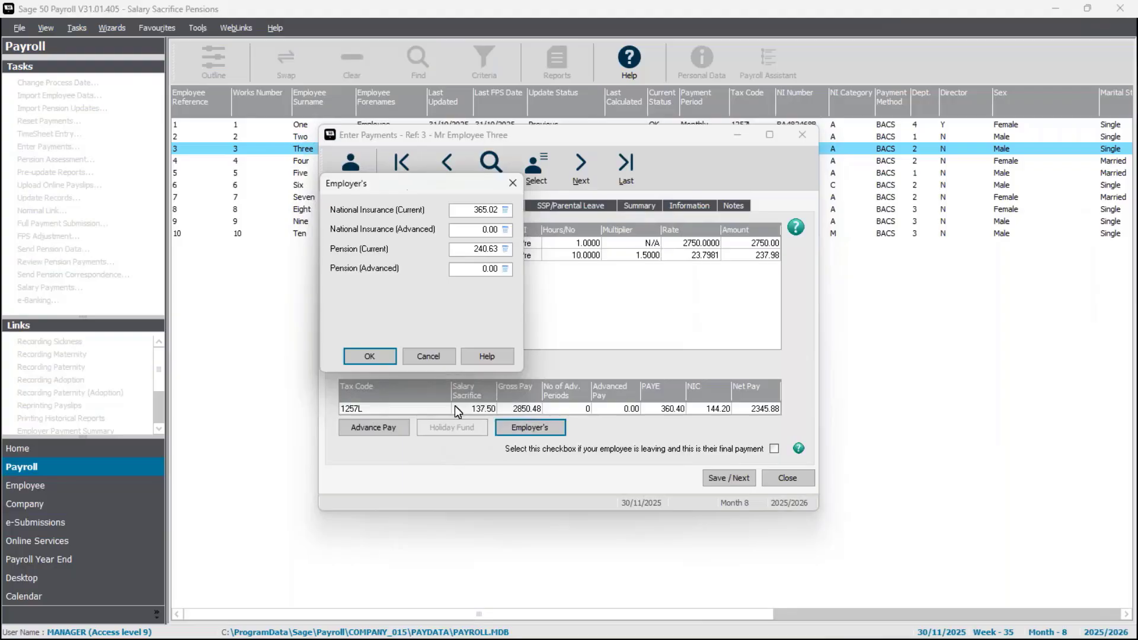
pyautogui.hotkey('alt', 'Tab')
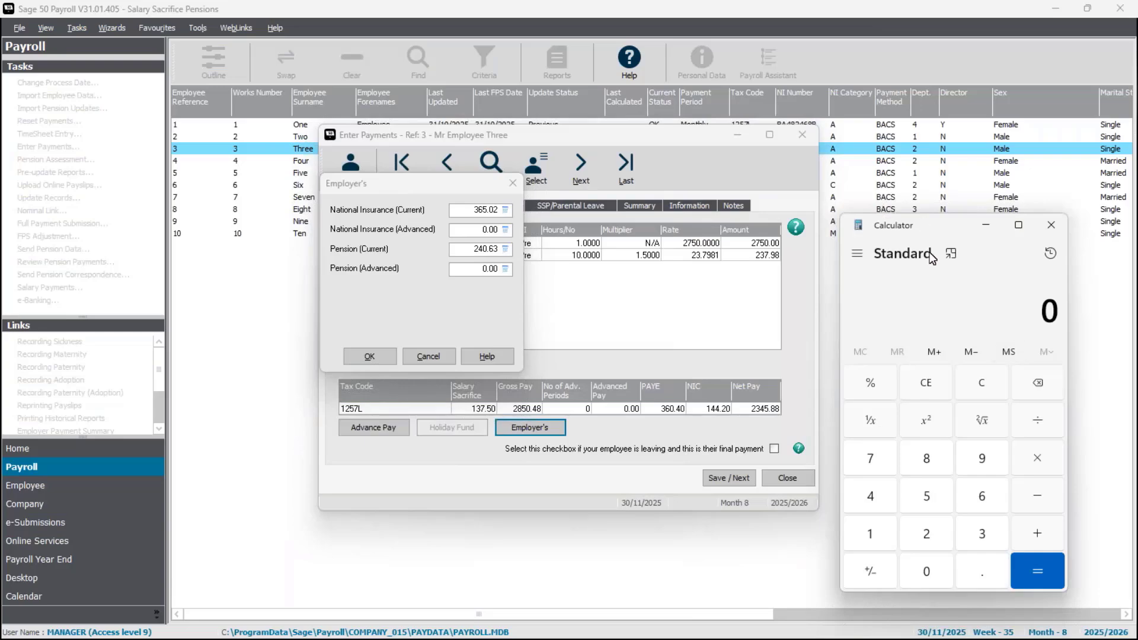
pyautogui.write('137.50')
pyautogui.write('*0.15')
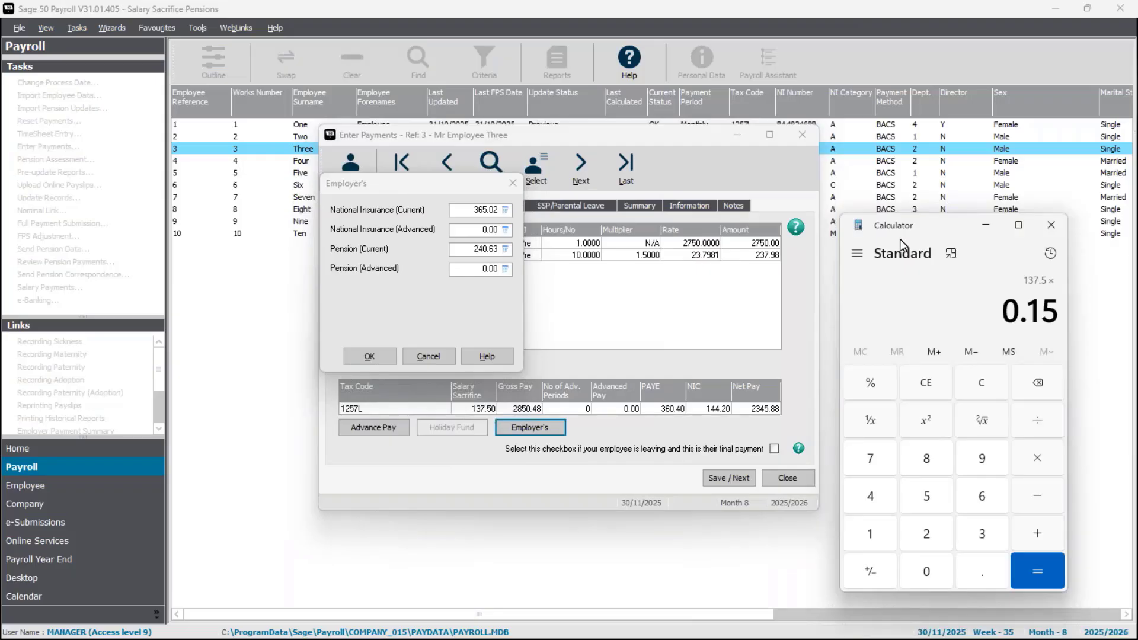
pyautogui.press('Return')
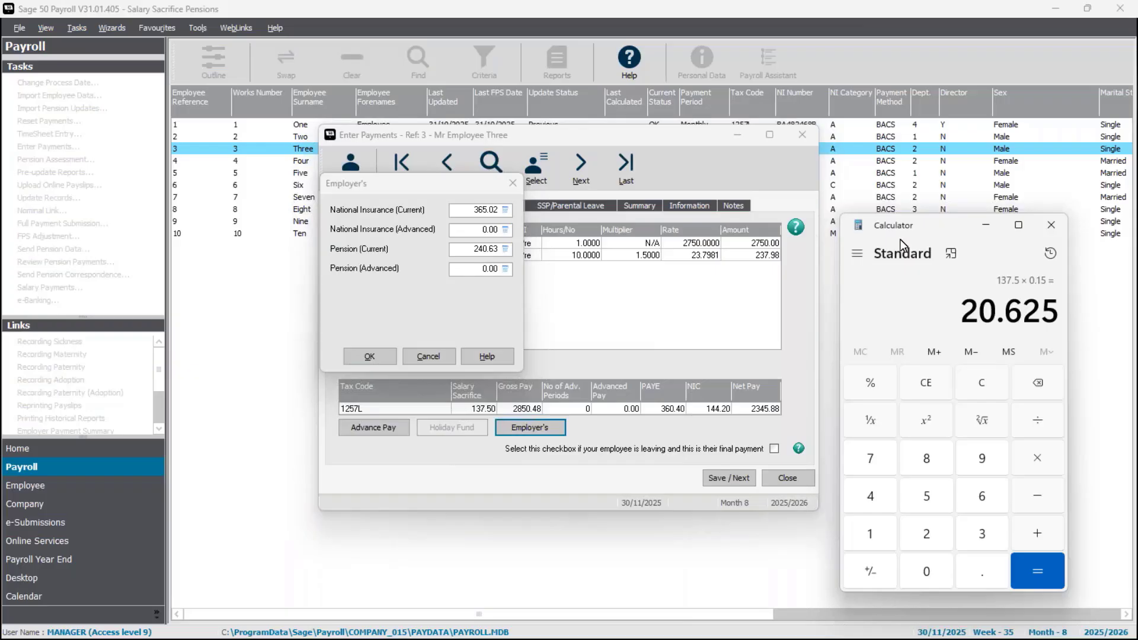
pyautogui.write('+220')
pyautogui.press('Return')
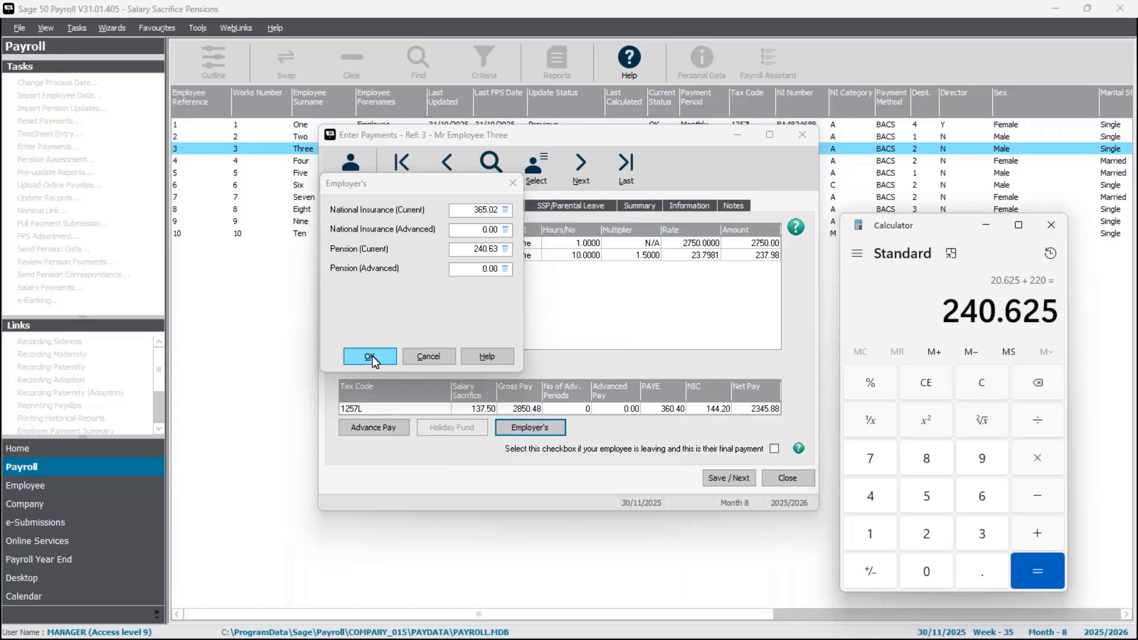
# - Cancel out of the employer's contributions, save employee 3's payments and close the payment entry
pyautogui.click(436, 361)
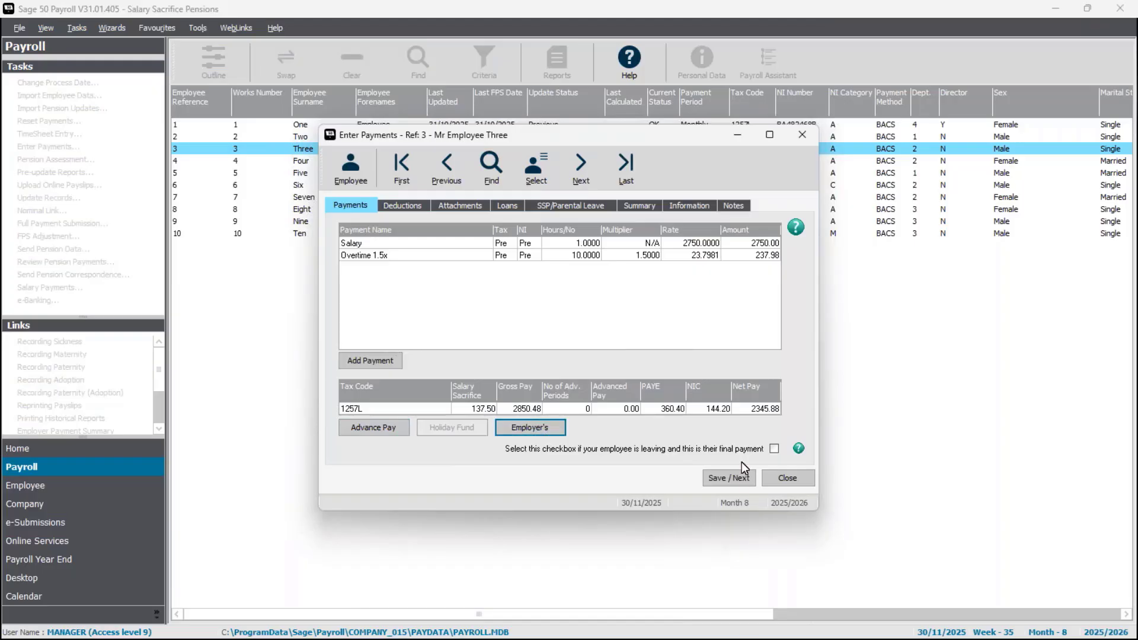
pyautogui.click(744, 479)
pyautogui.click(804, 483)
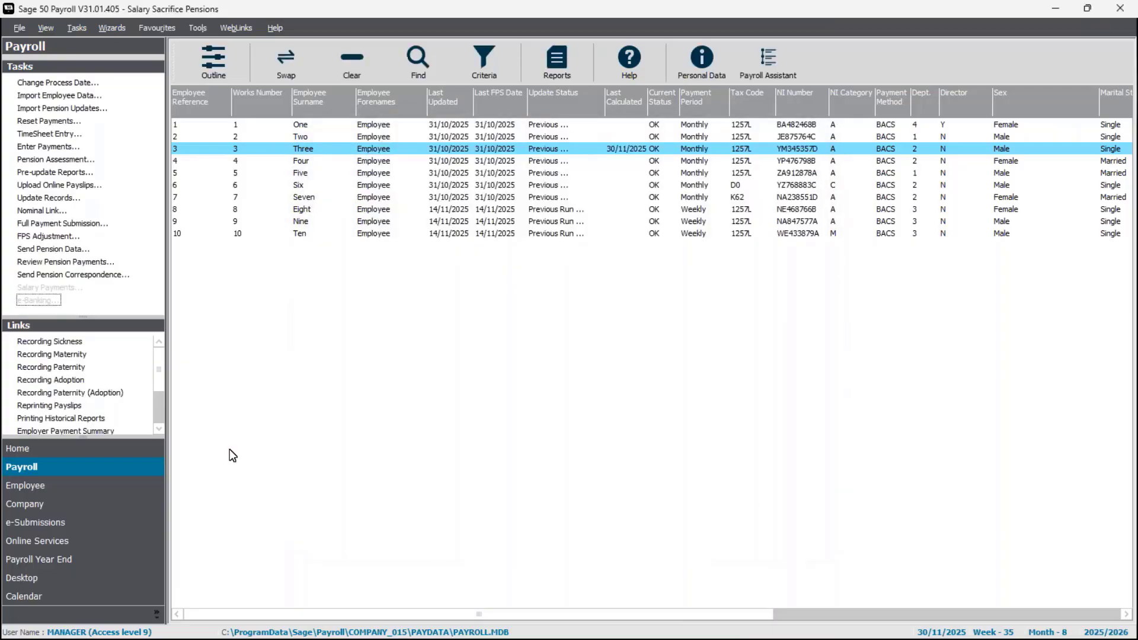
pyautogui.hotkey('alt', 'Tab')
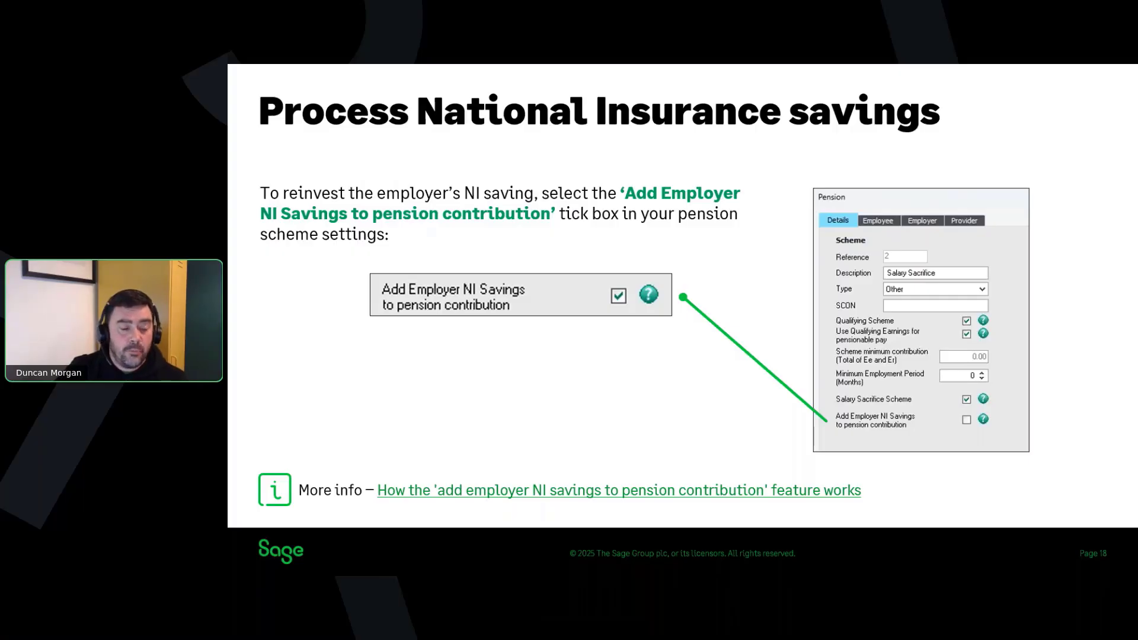
pyautogui.press('Right')
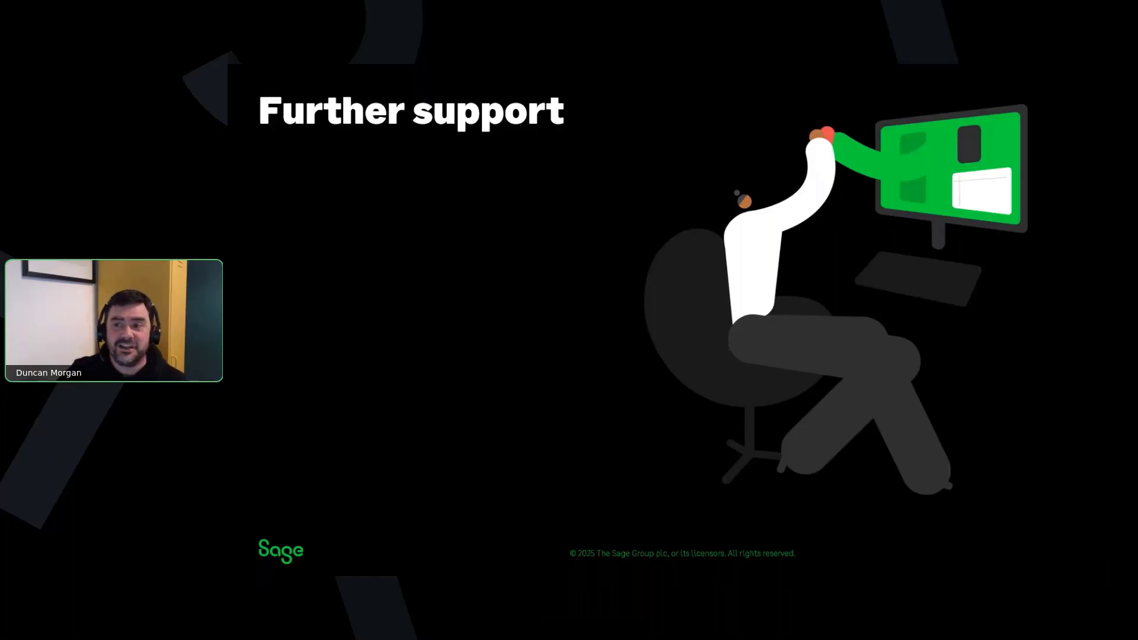
pyautogui.press('Right')
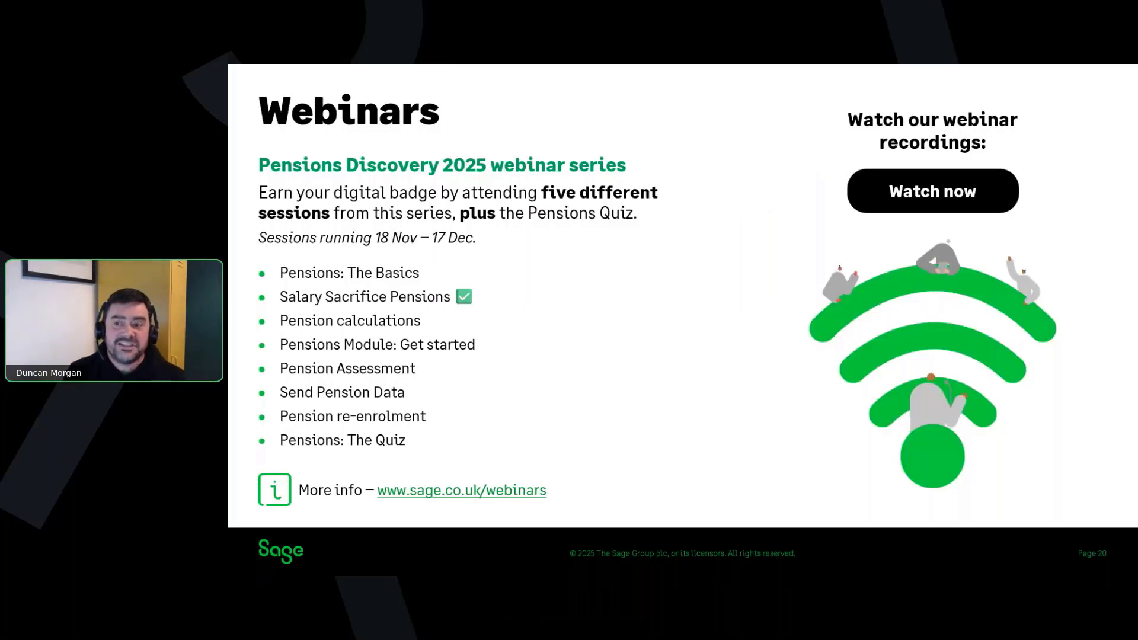